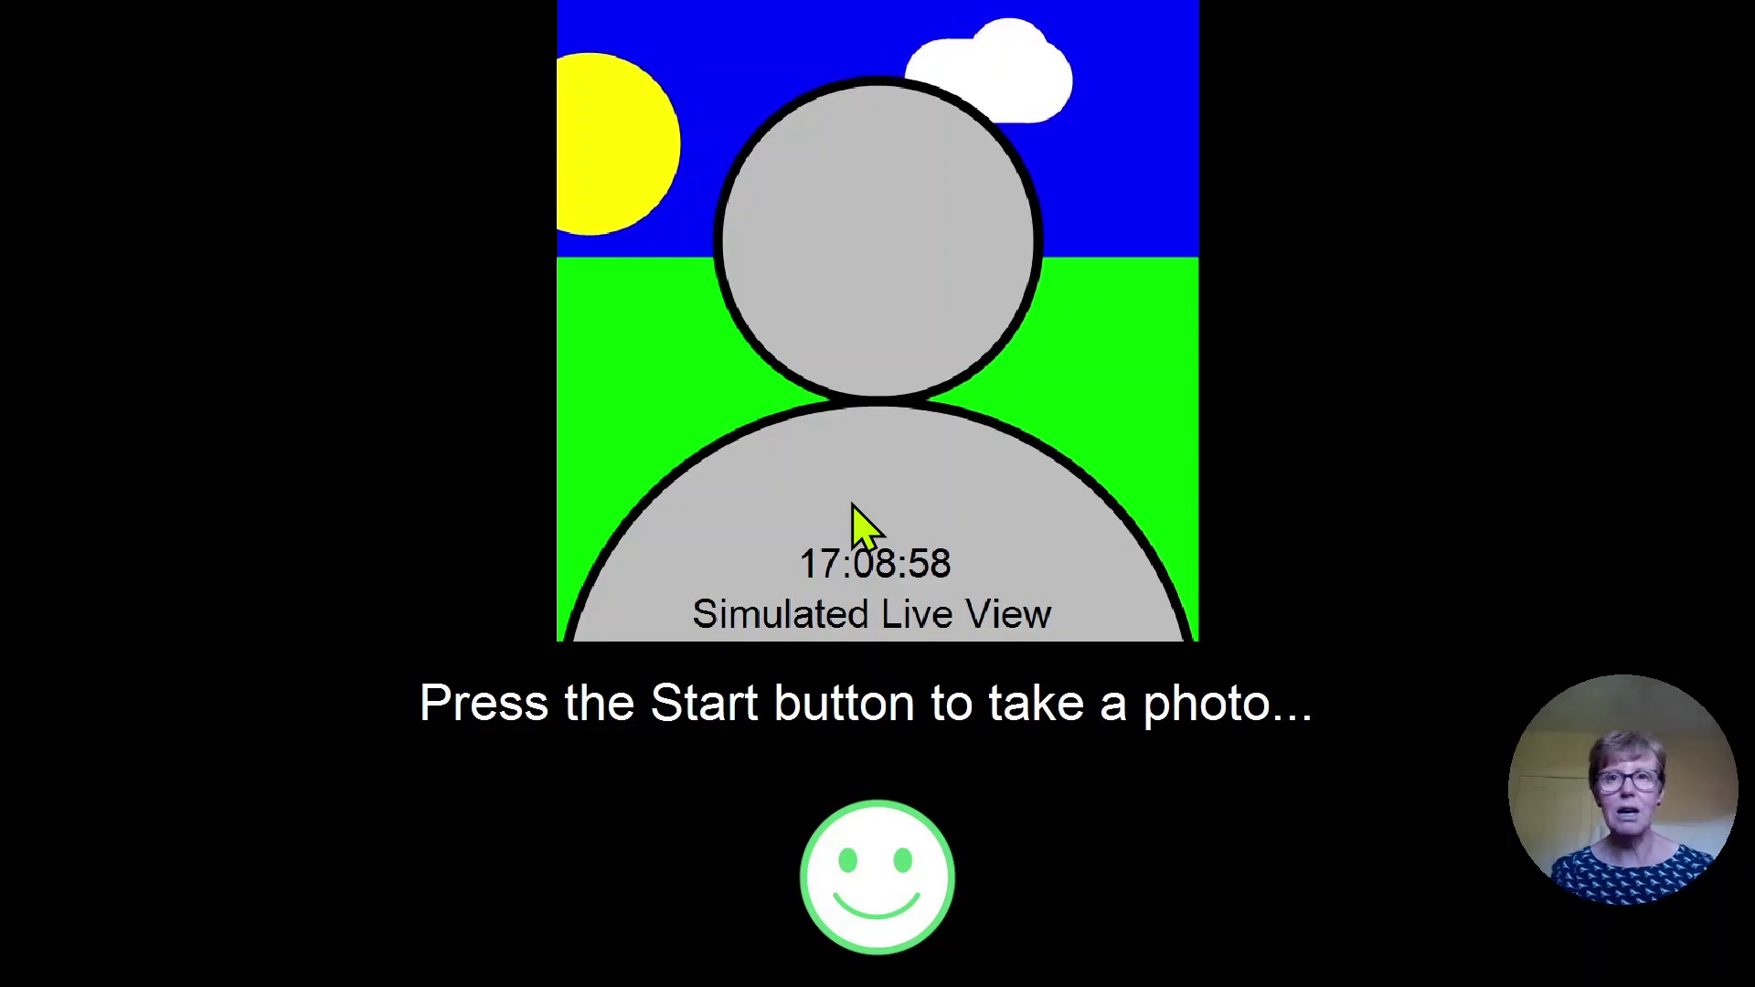
- Exit full-screen Photobooth mode with Escape to get back to the main window
key("Escape")
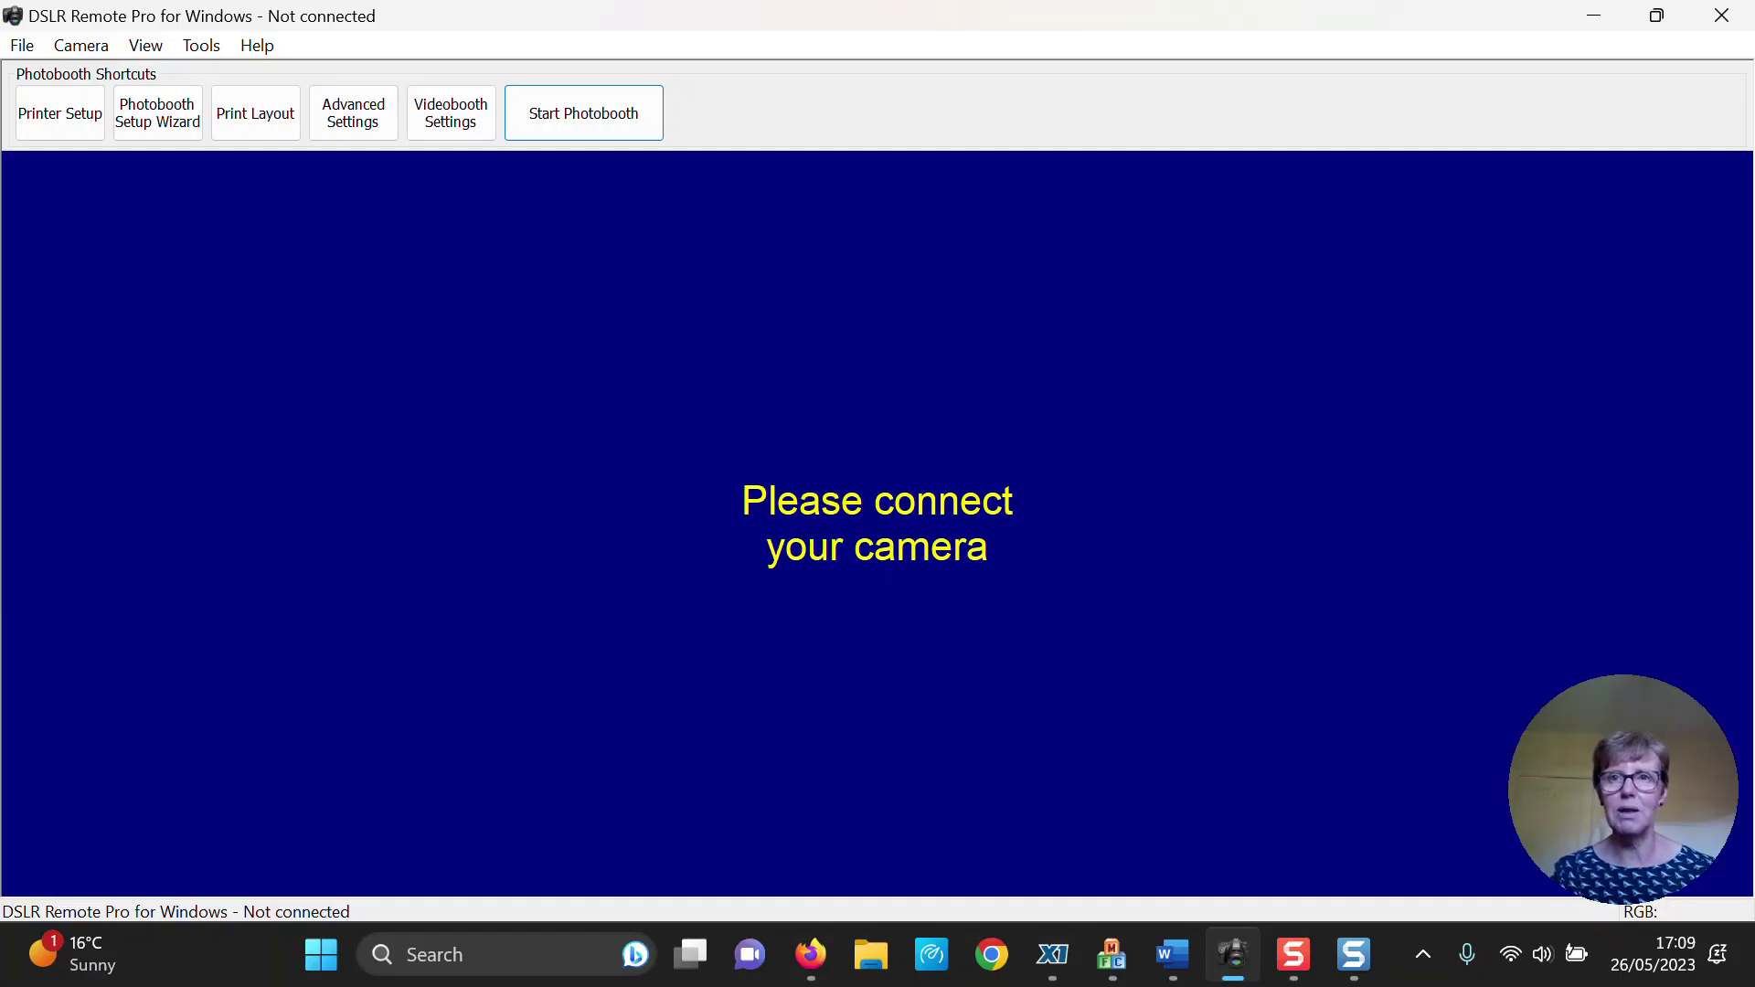
- Drag photo 1 on the Scrapbook Effect Demo print layout to Left 50, Top 89 and save
left_click(276, 124)
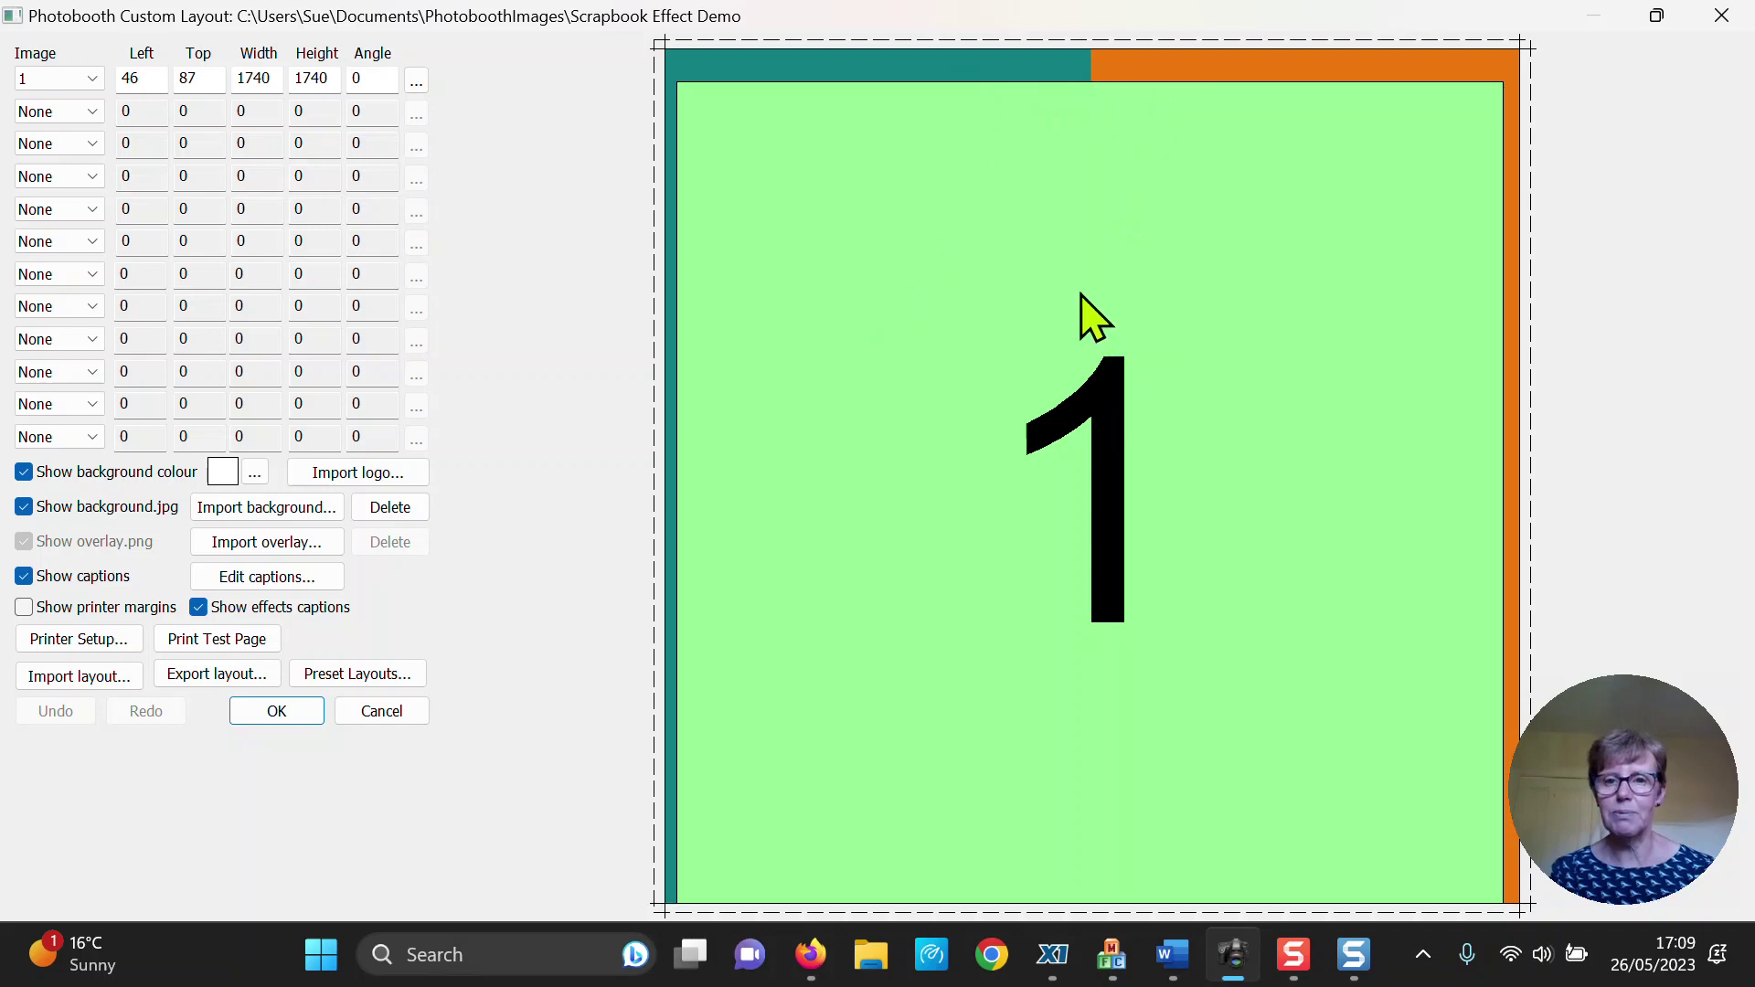
left_click_drag(1089, 313, 1056, 267)
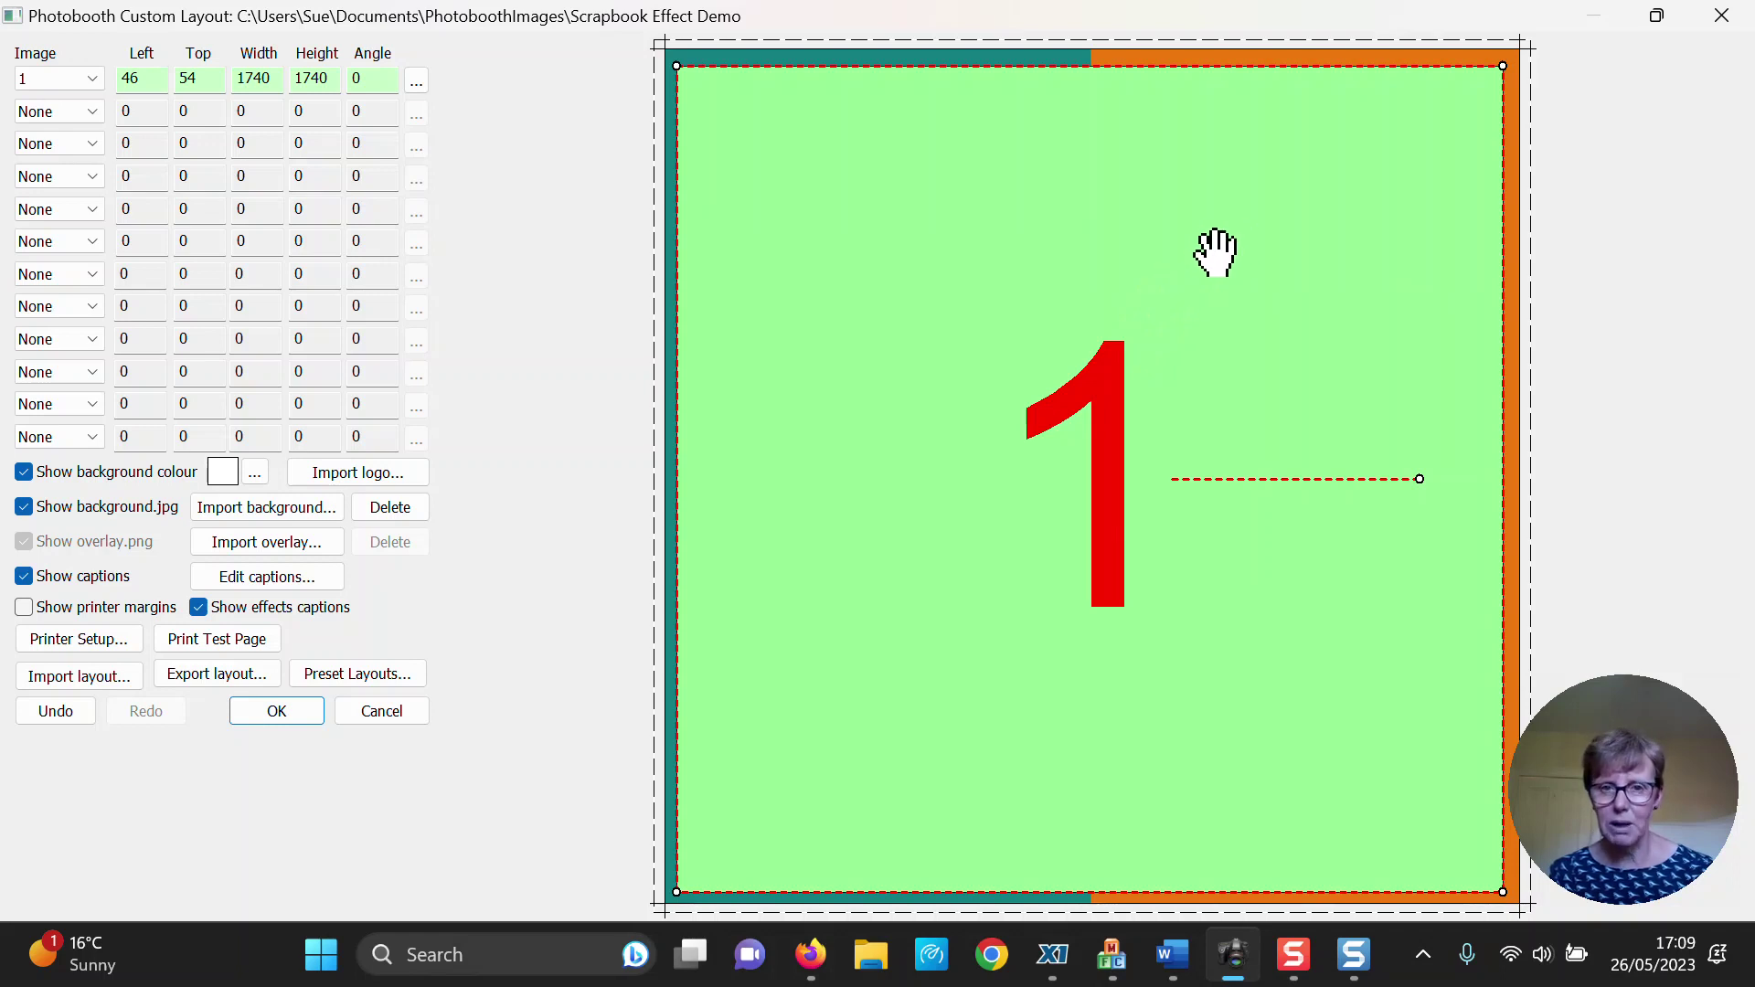
left_click_drag(1216, 252, 1217, 266)
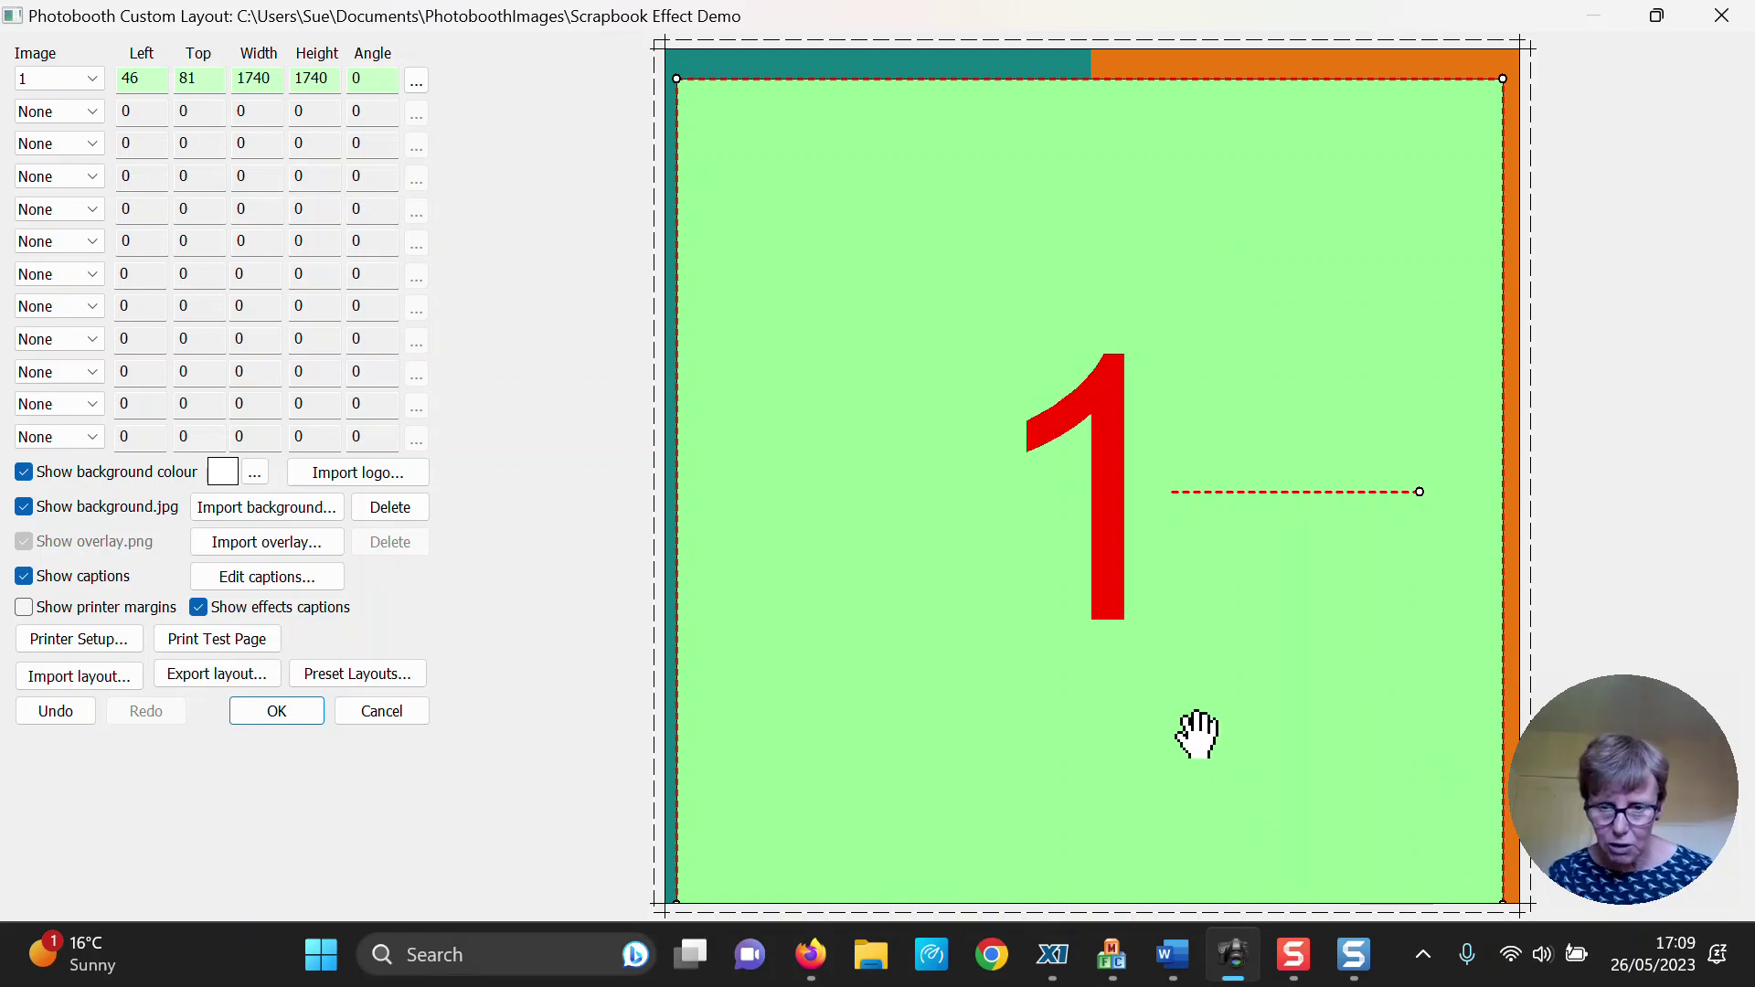
left_click_drag(1198, 736, 1198, 739)
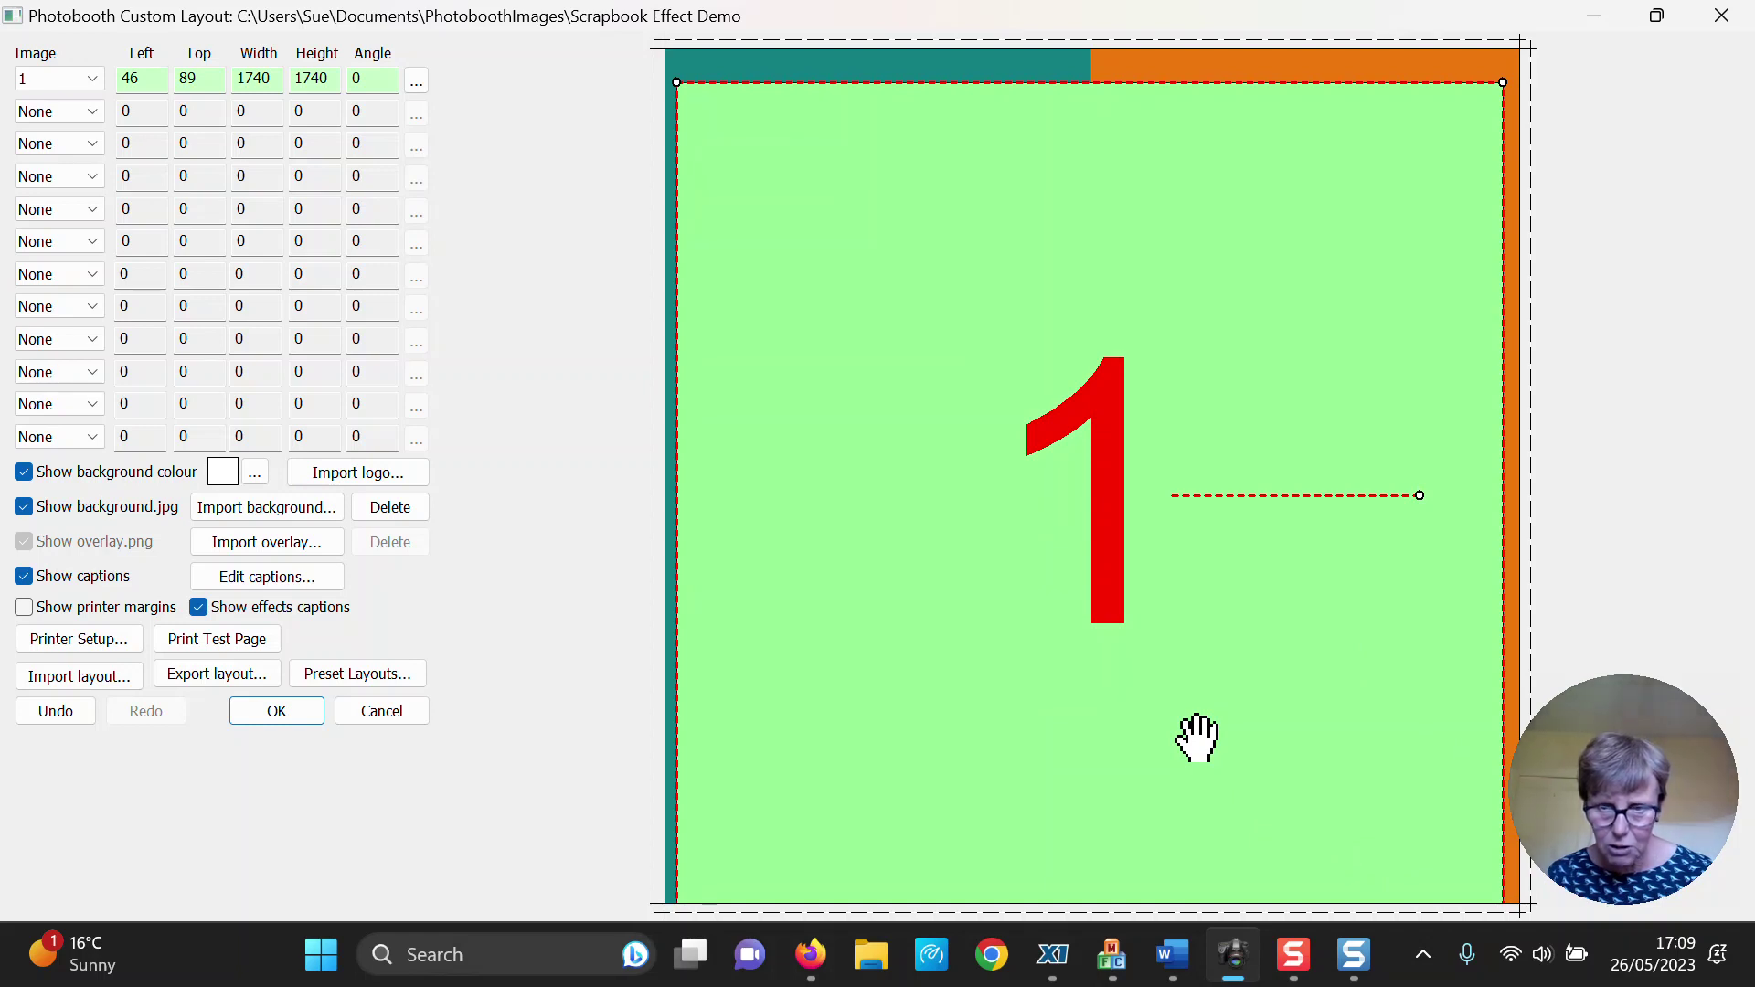
left_click_drag(1197, 739, 1200, 739)
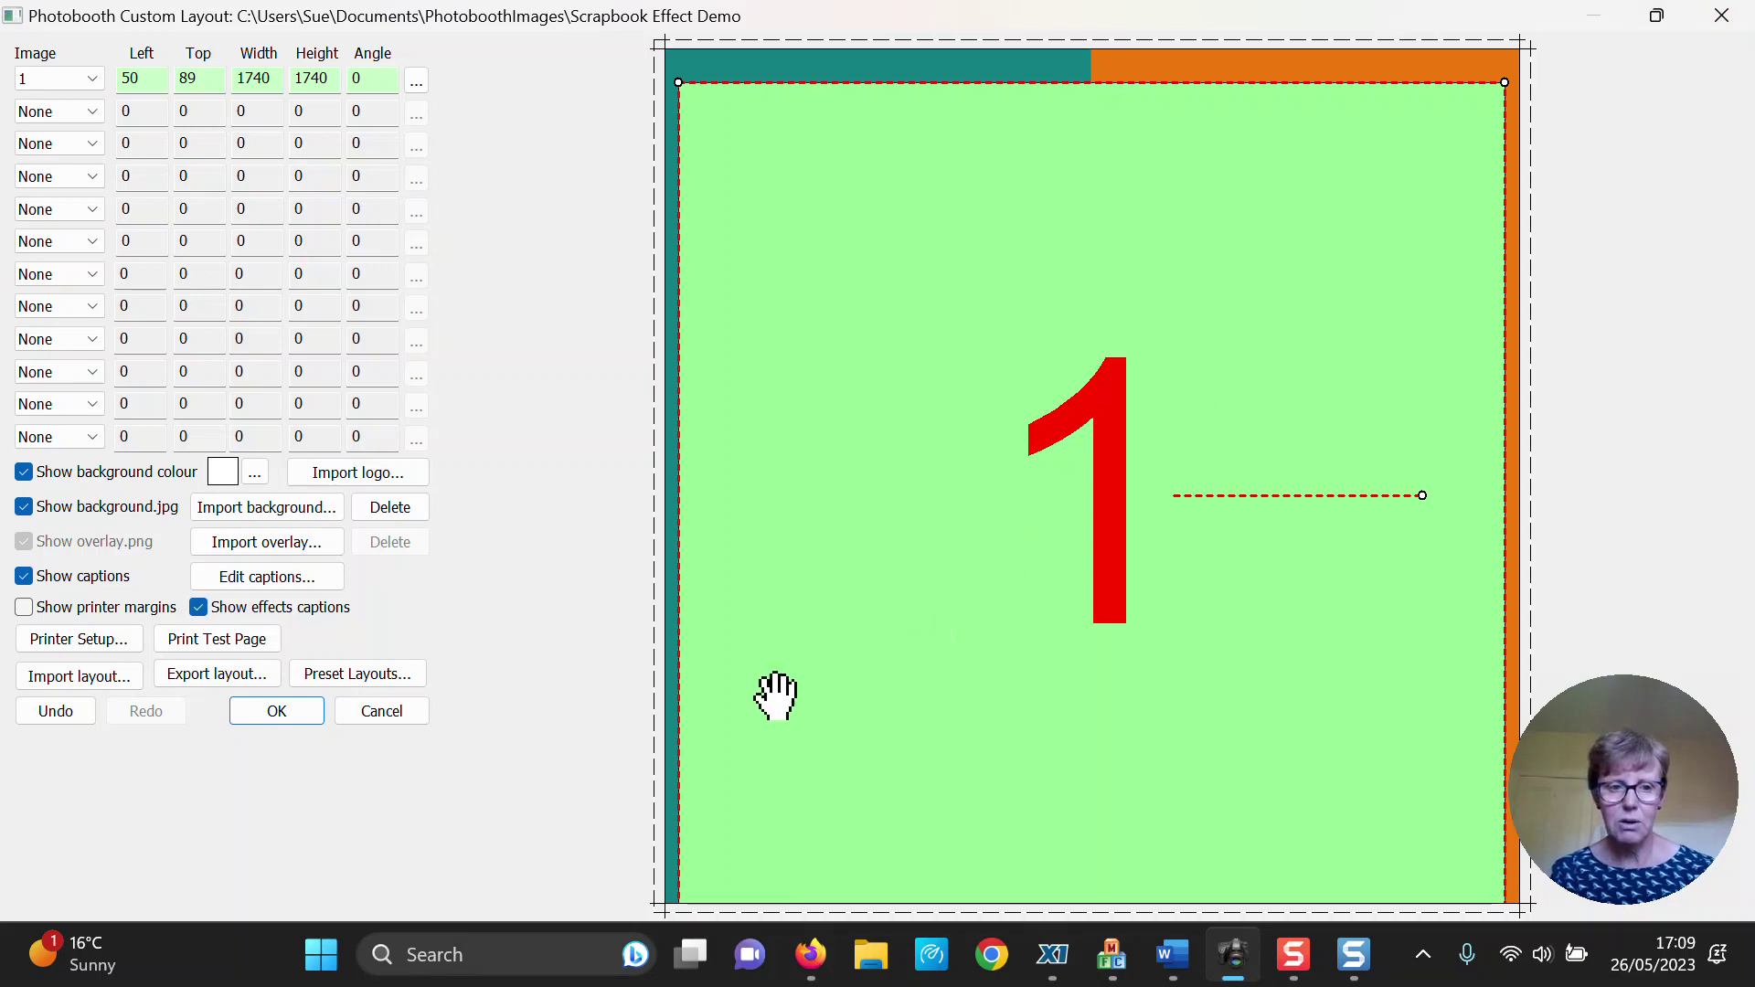
left_click(279, 713)
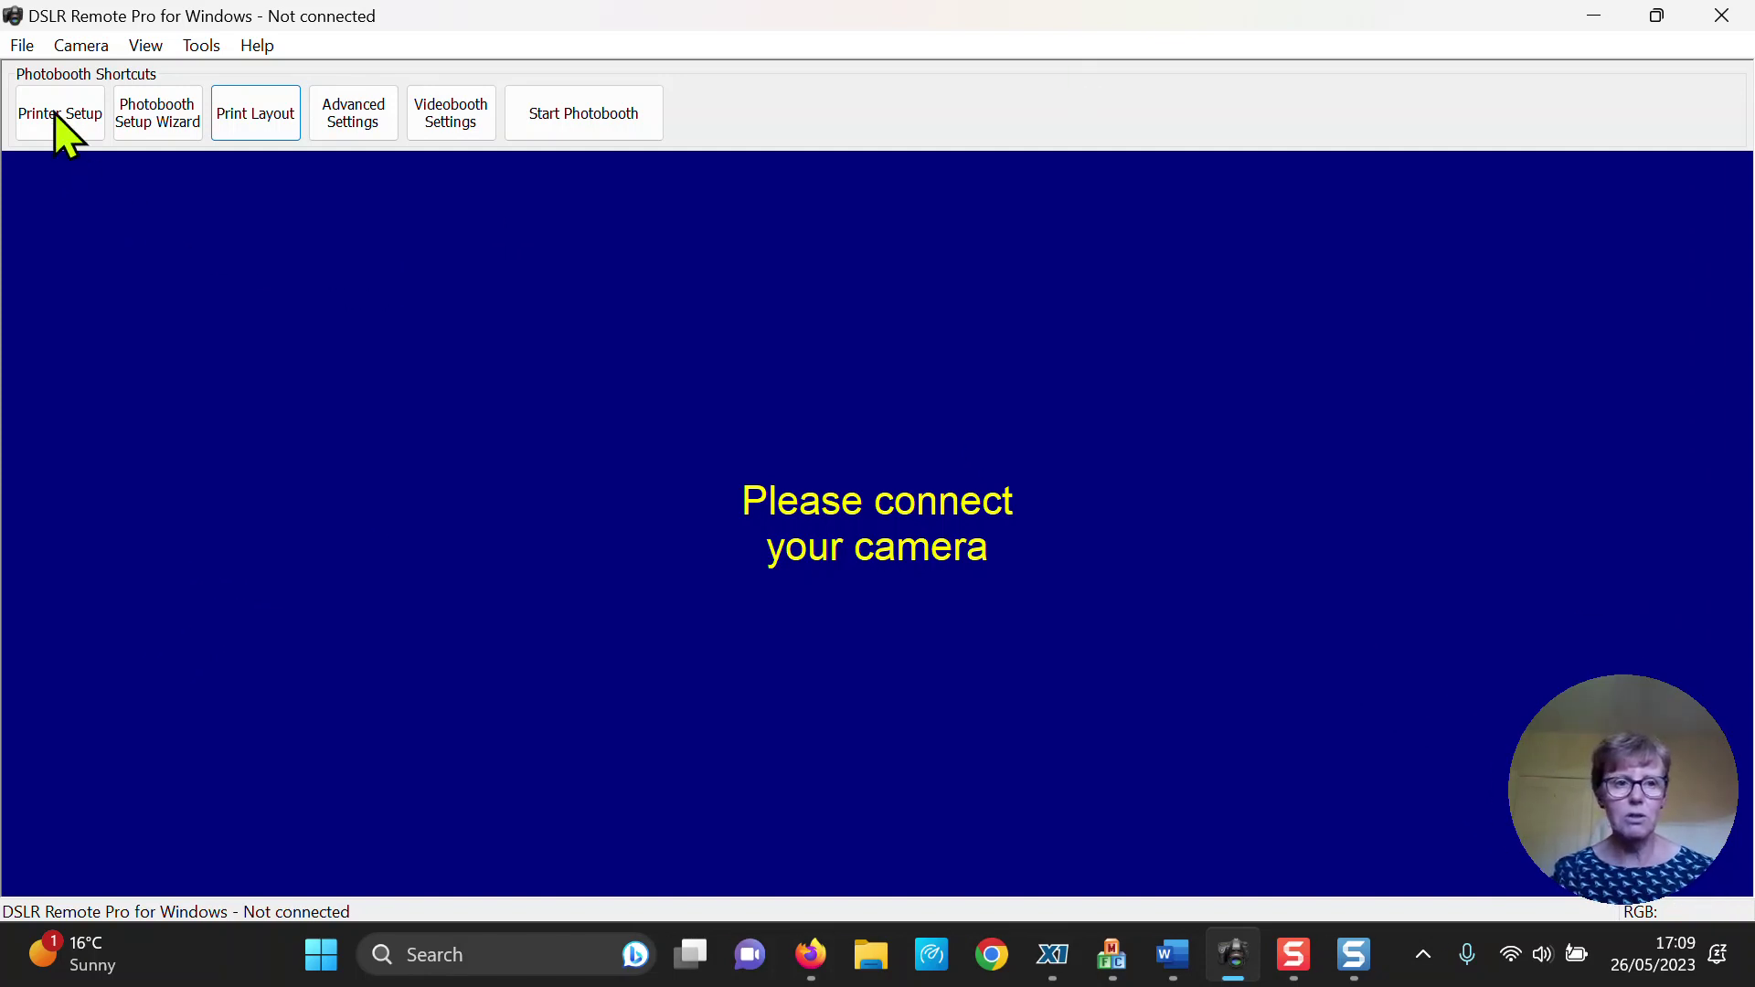
- Launch the AI Background Removal tool from the File menu, keeping resizing at up to 0.25 megapixels
left_click(21, 47)
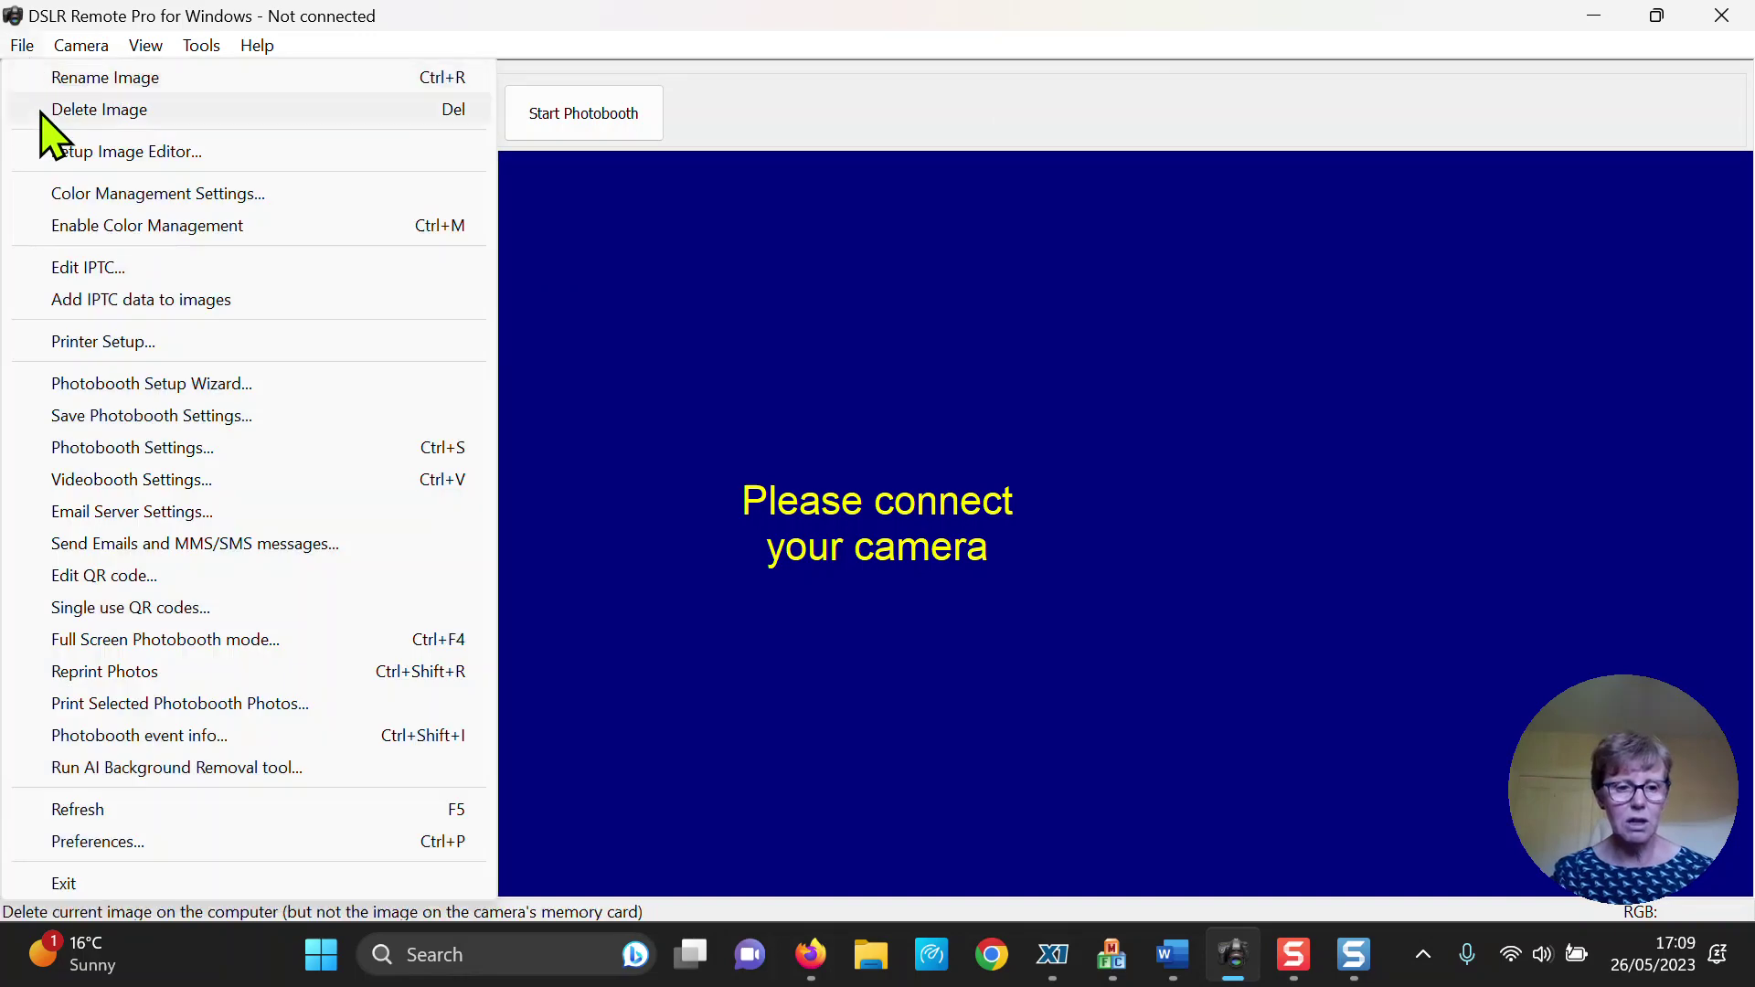
left_click(182, 769)
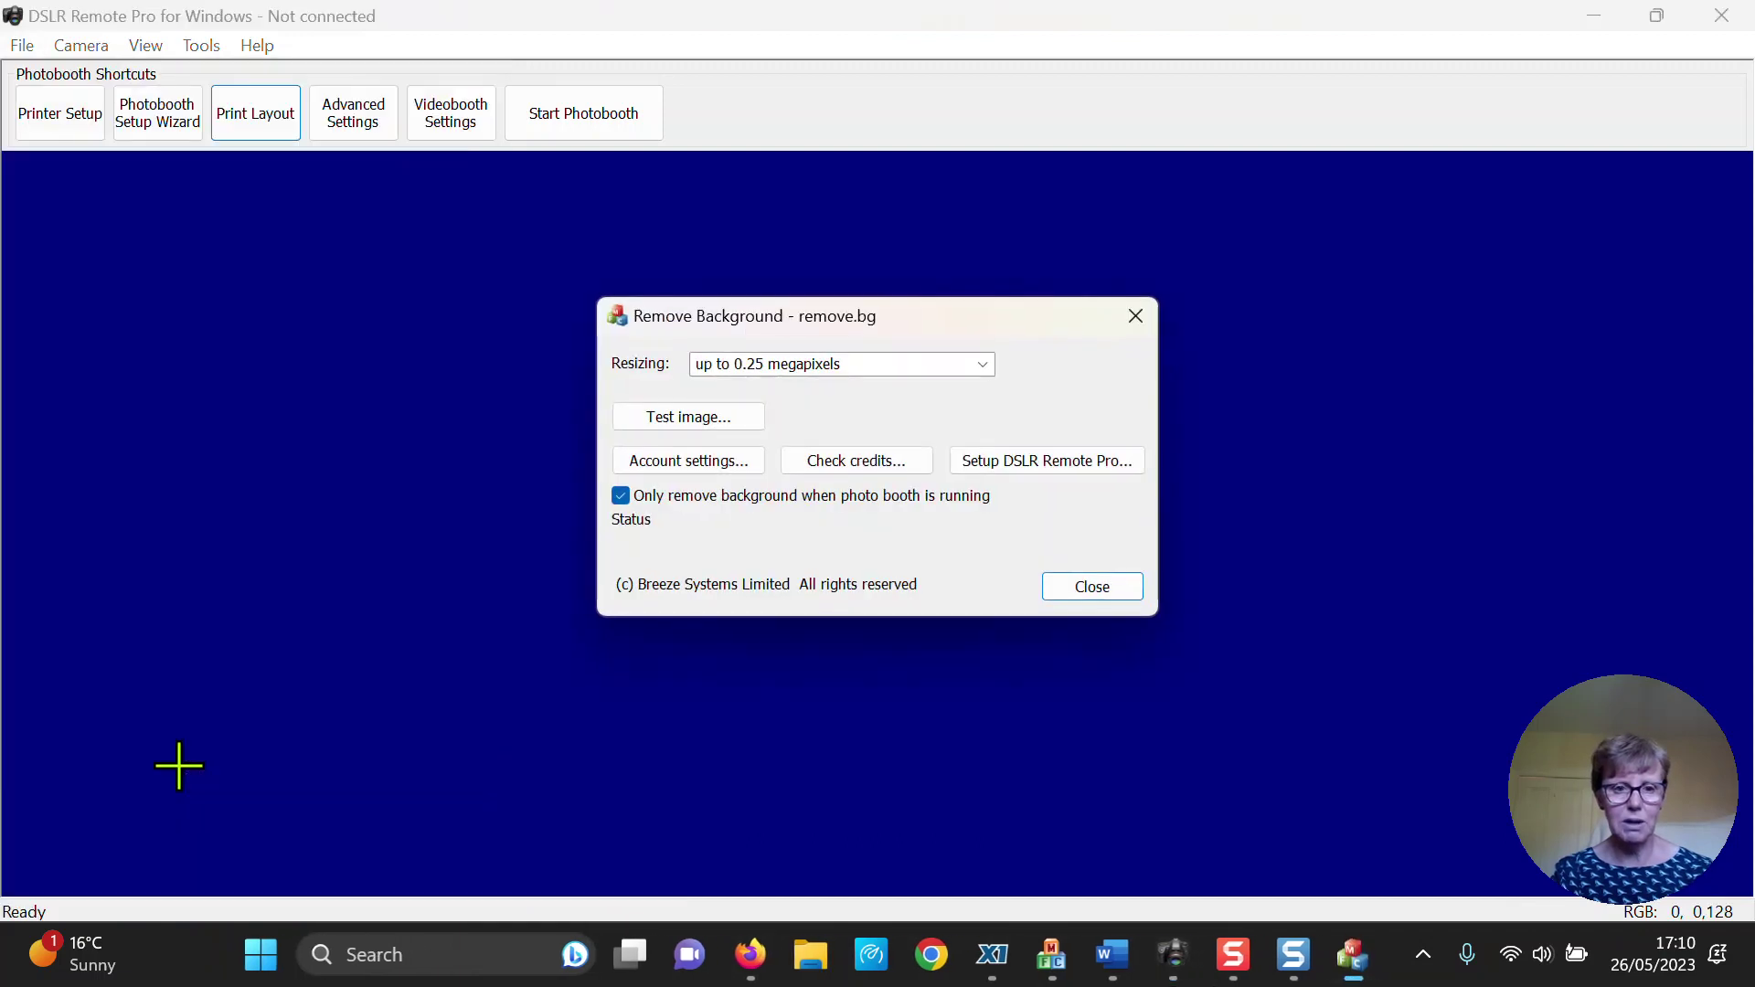
left_click(983, 365)
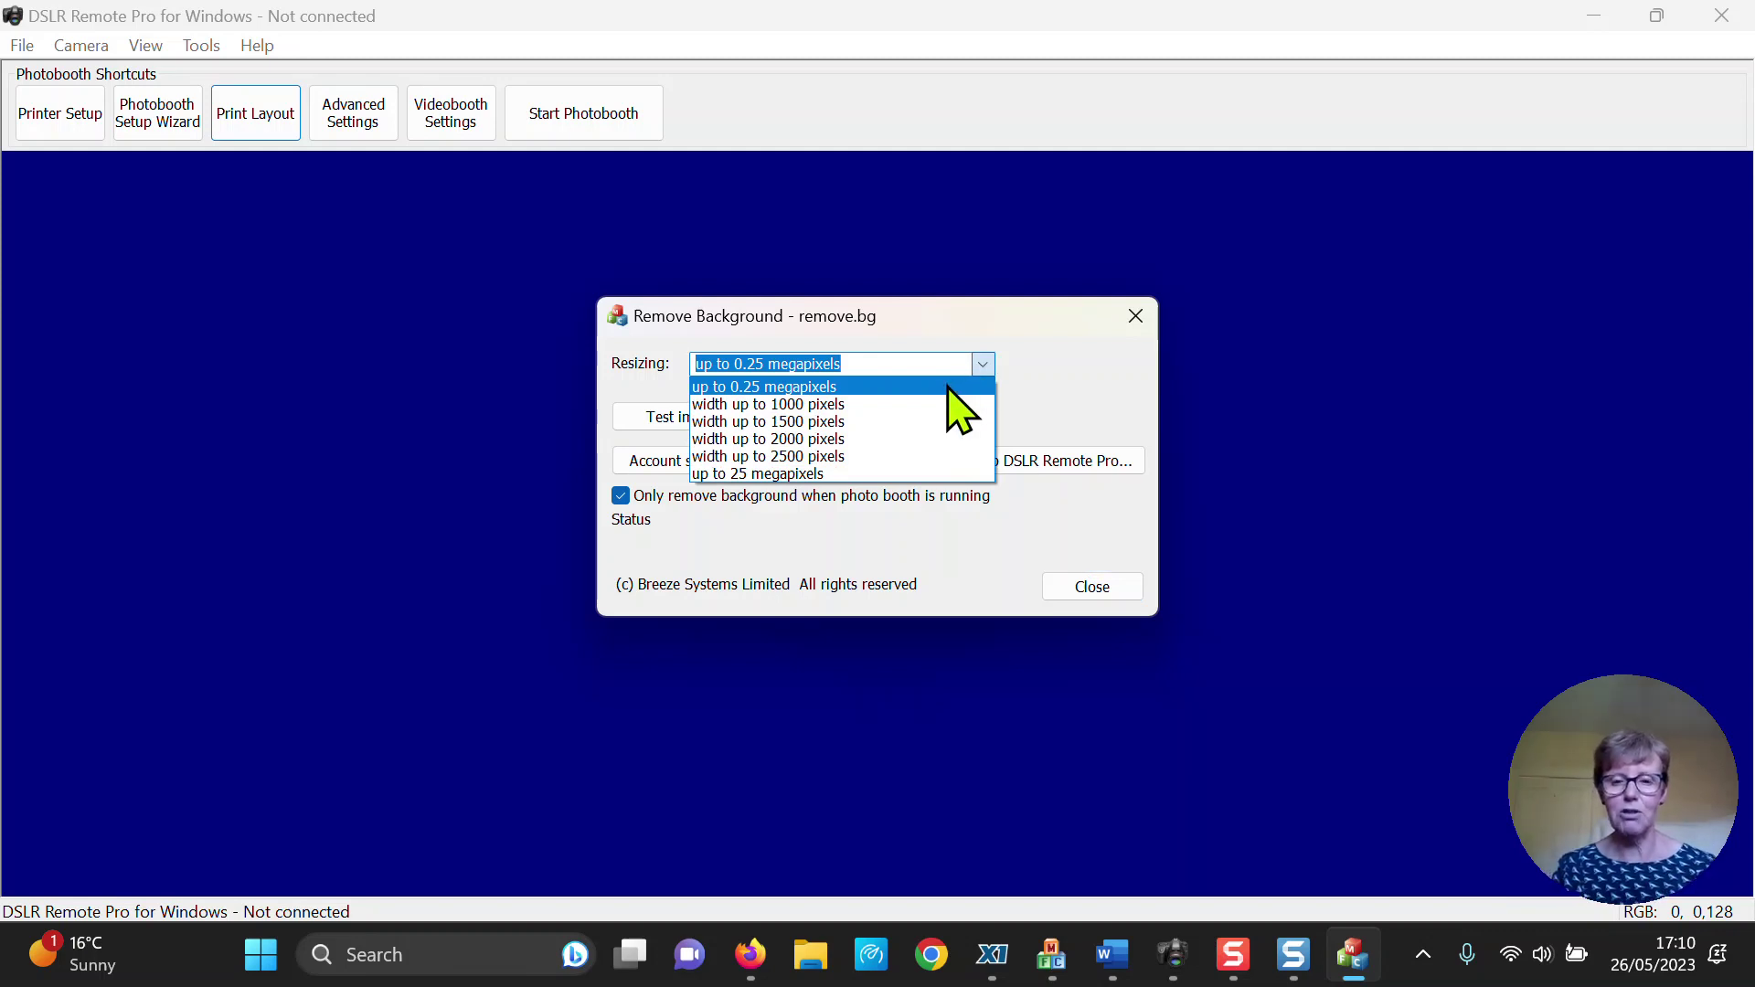
left_click(949, 386)
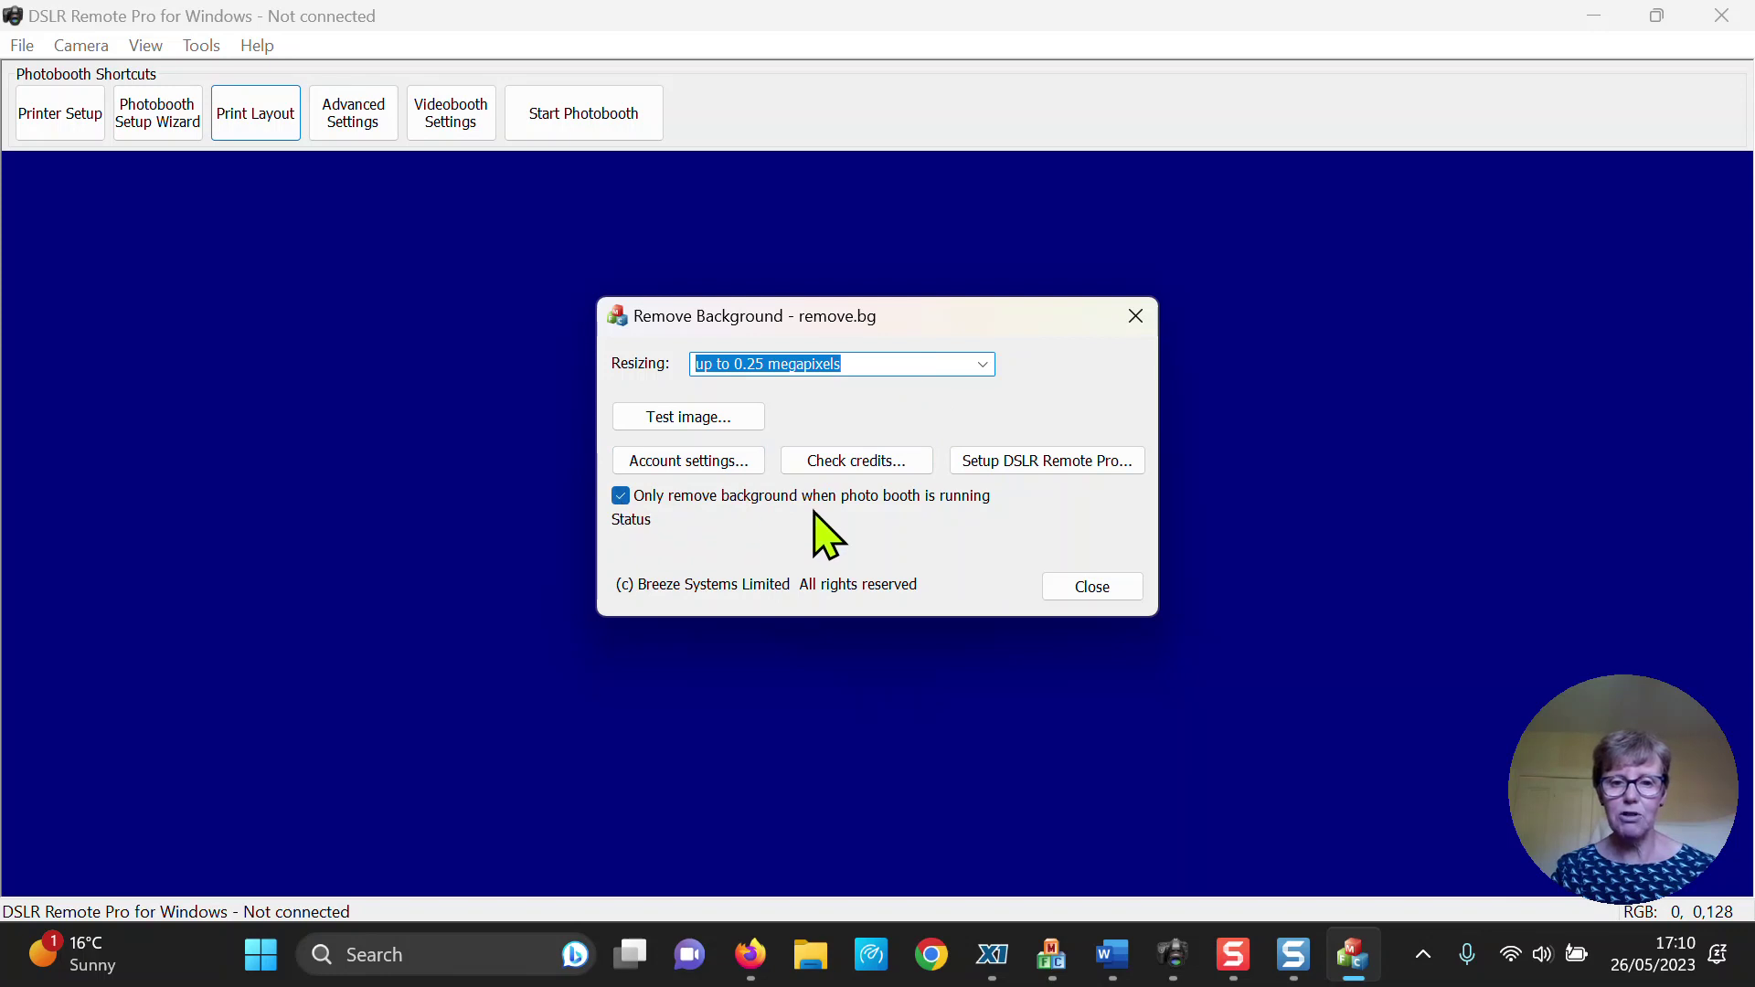
- Turn on AI background removal for photo booth mode through Setup DSLR Remote Pro
left_click(1011, 463)
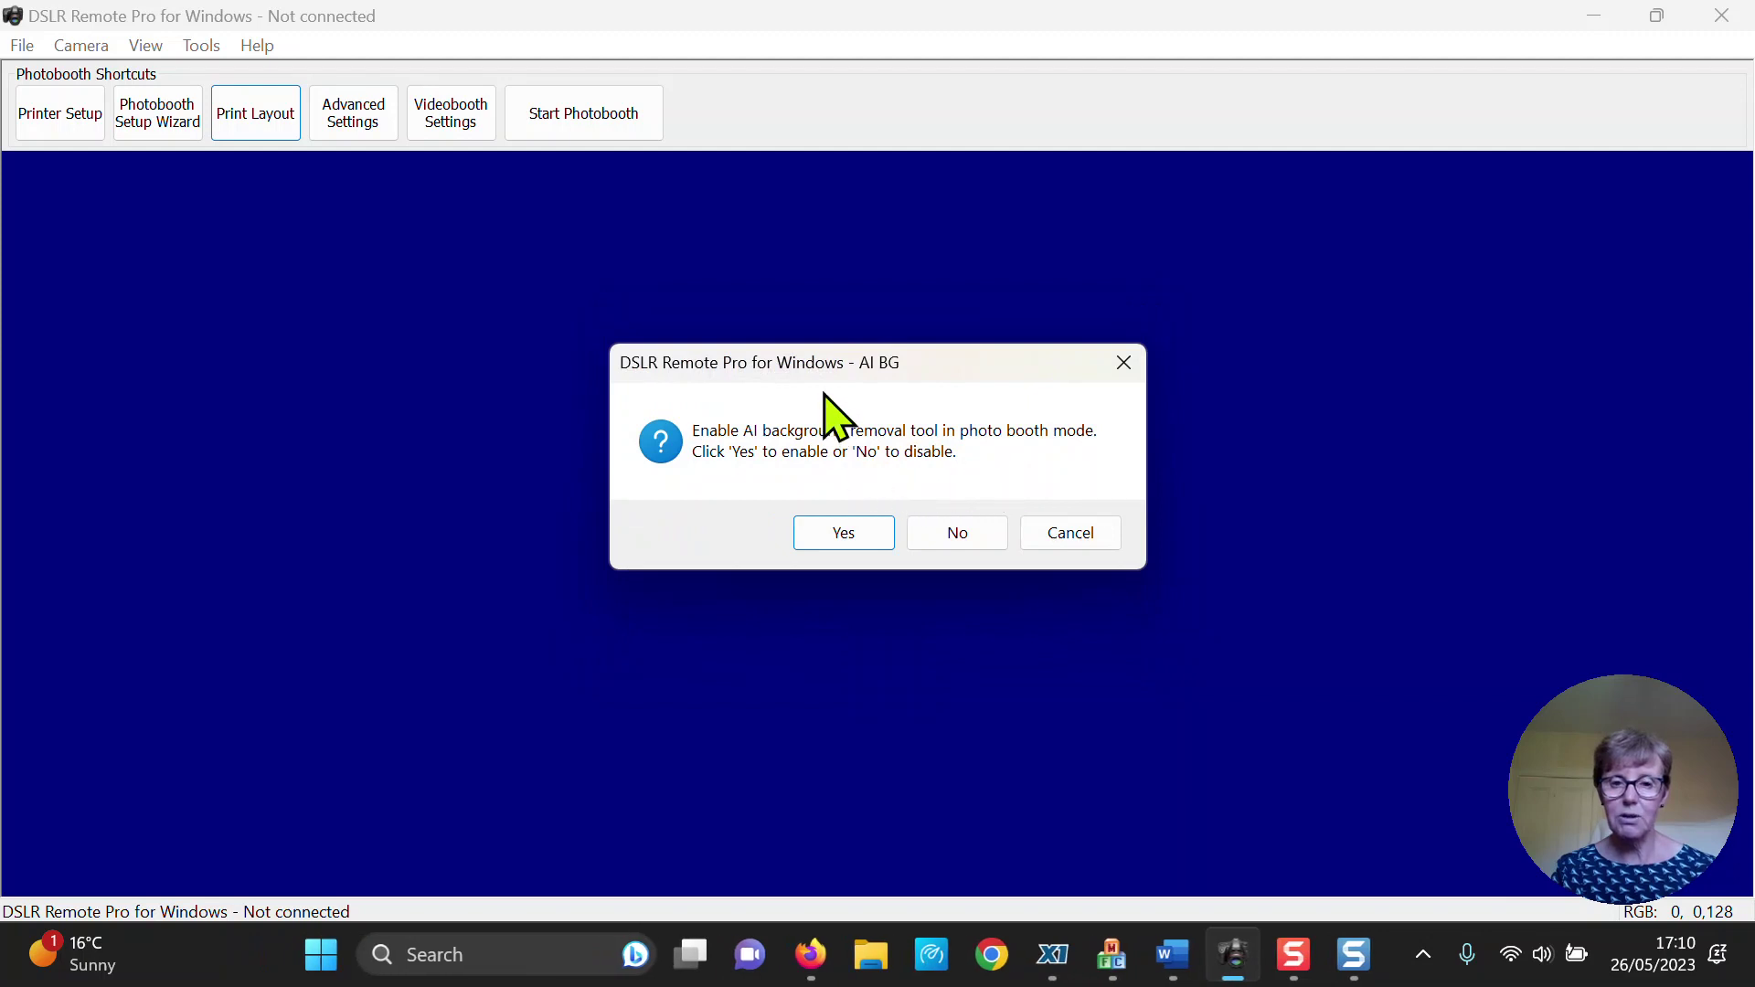
left_click(840, 540)
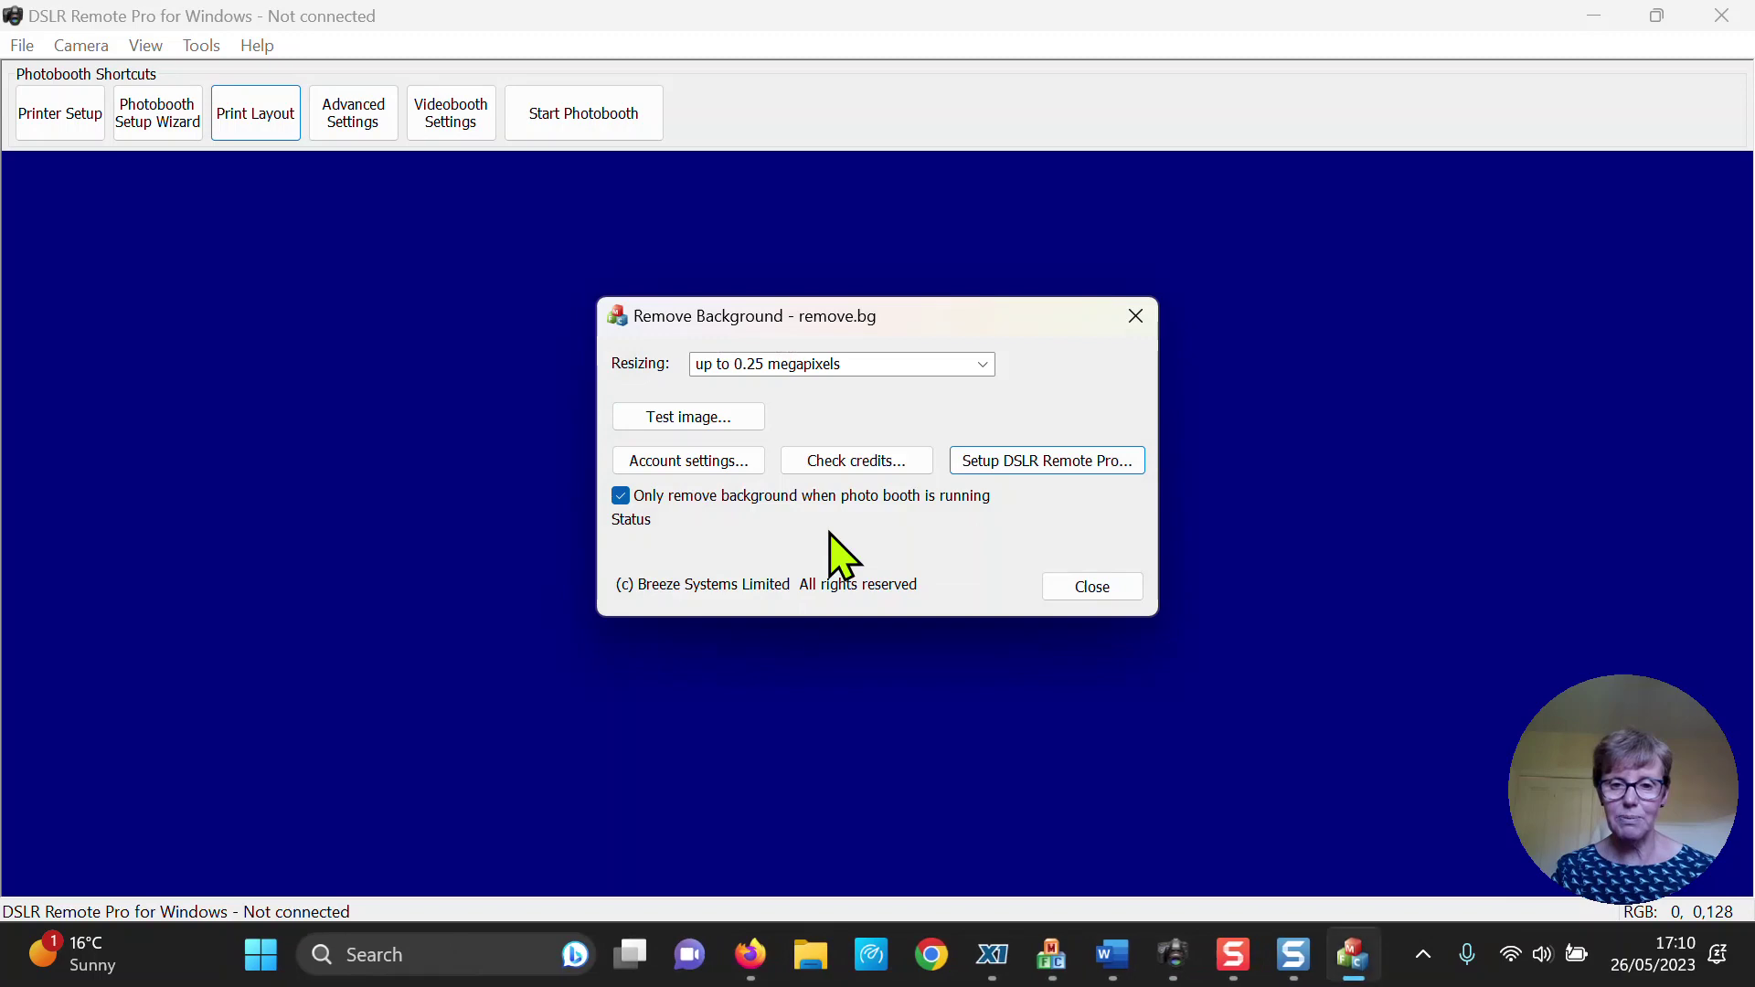
left_click(1070, 465)
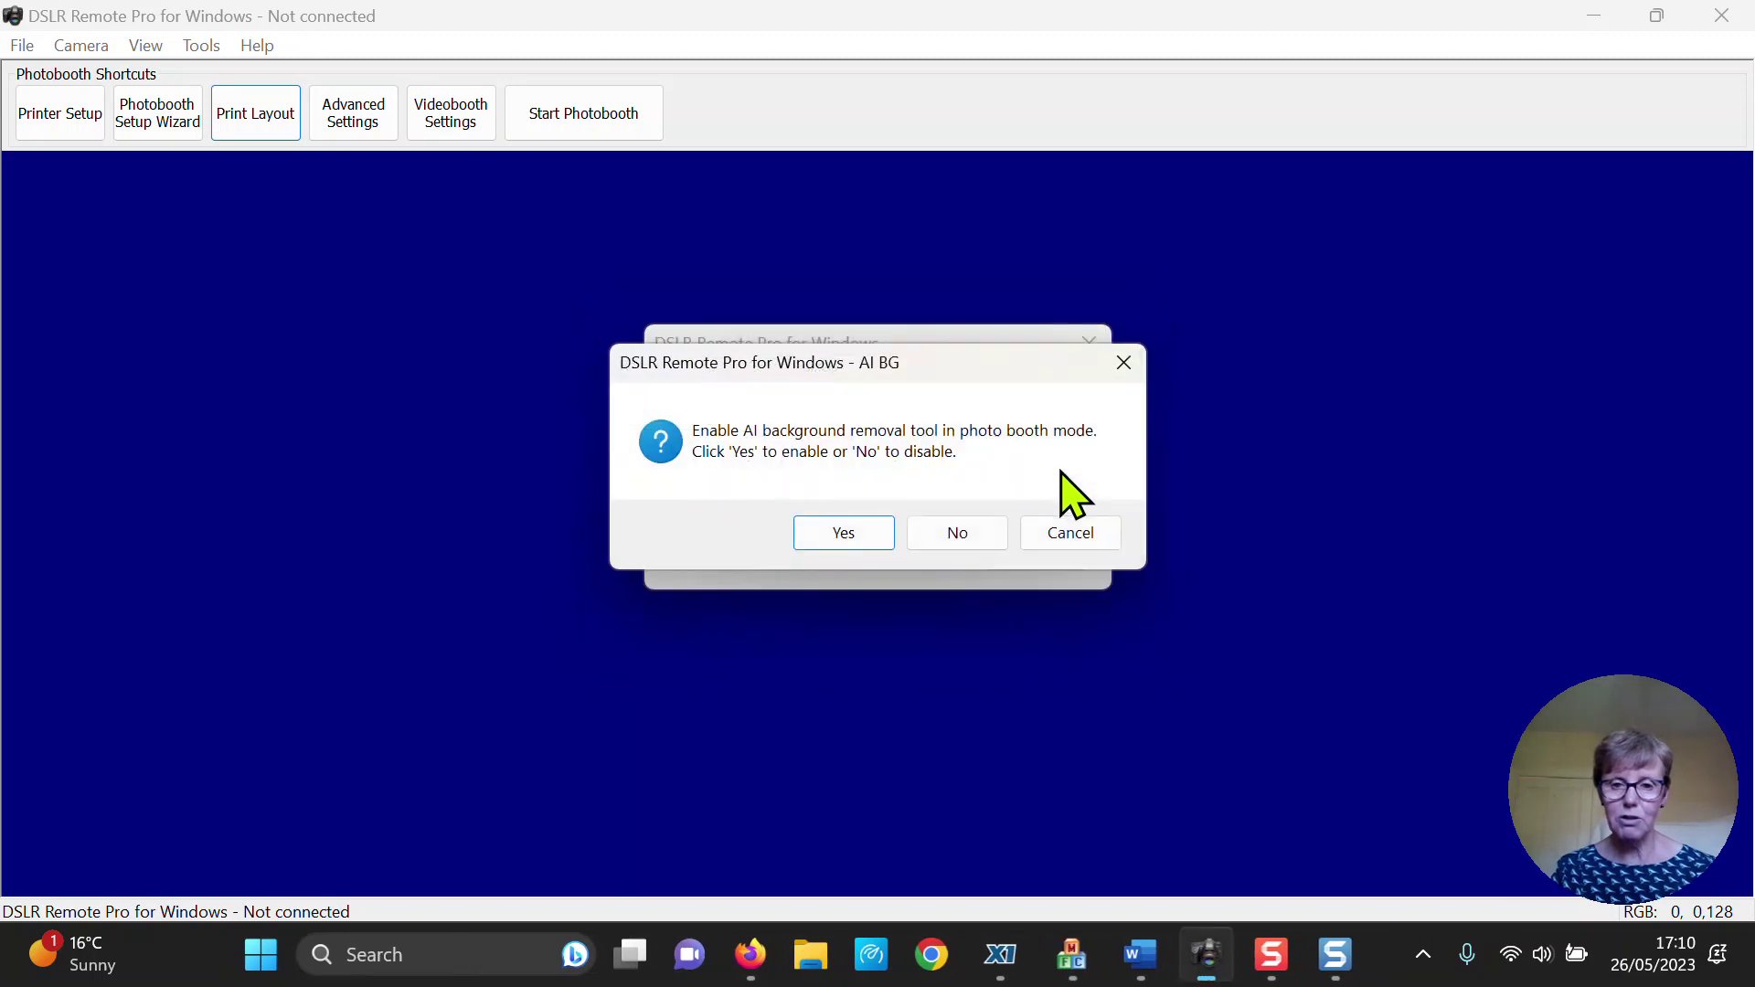
left_click(985, 539)
left_click(1029, 457)
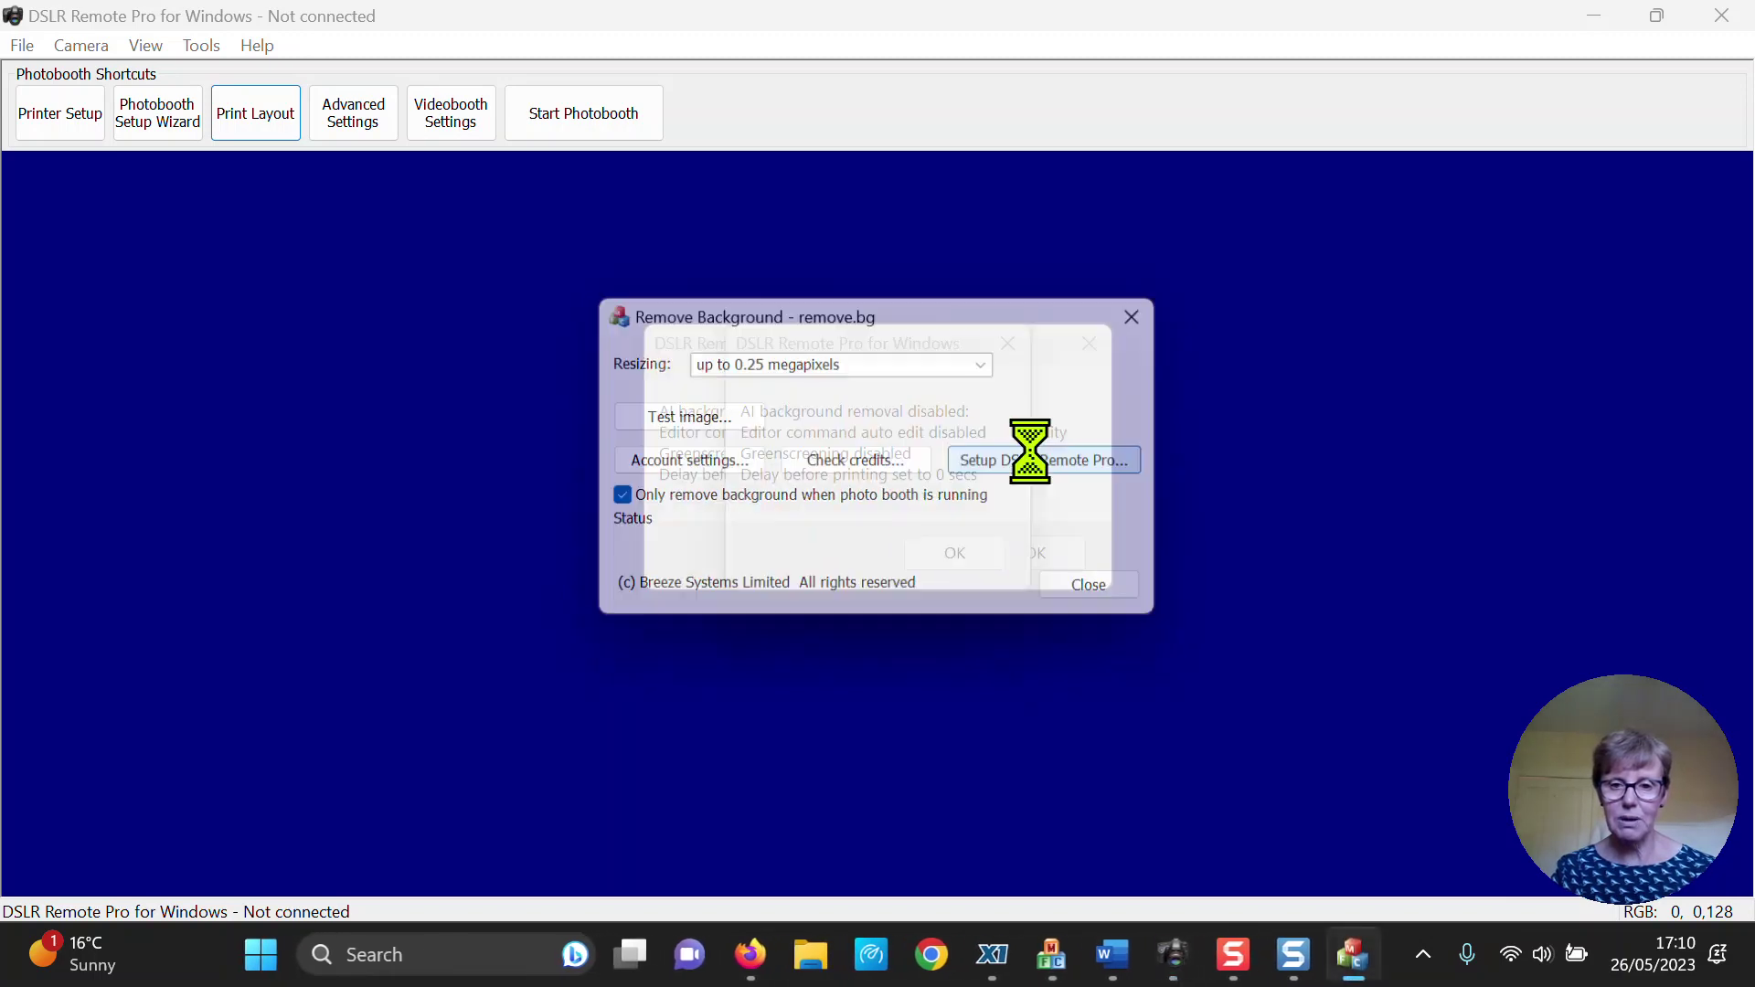
left_click(873, 538)
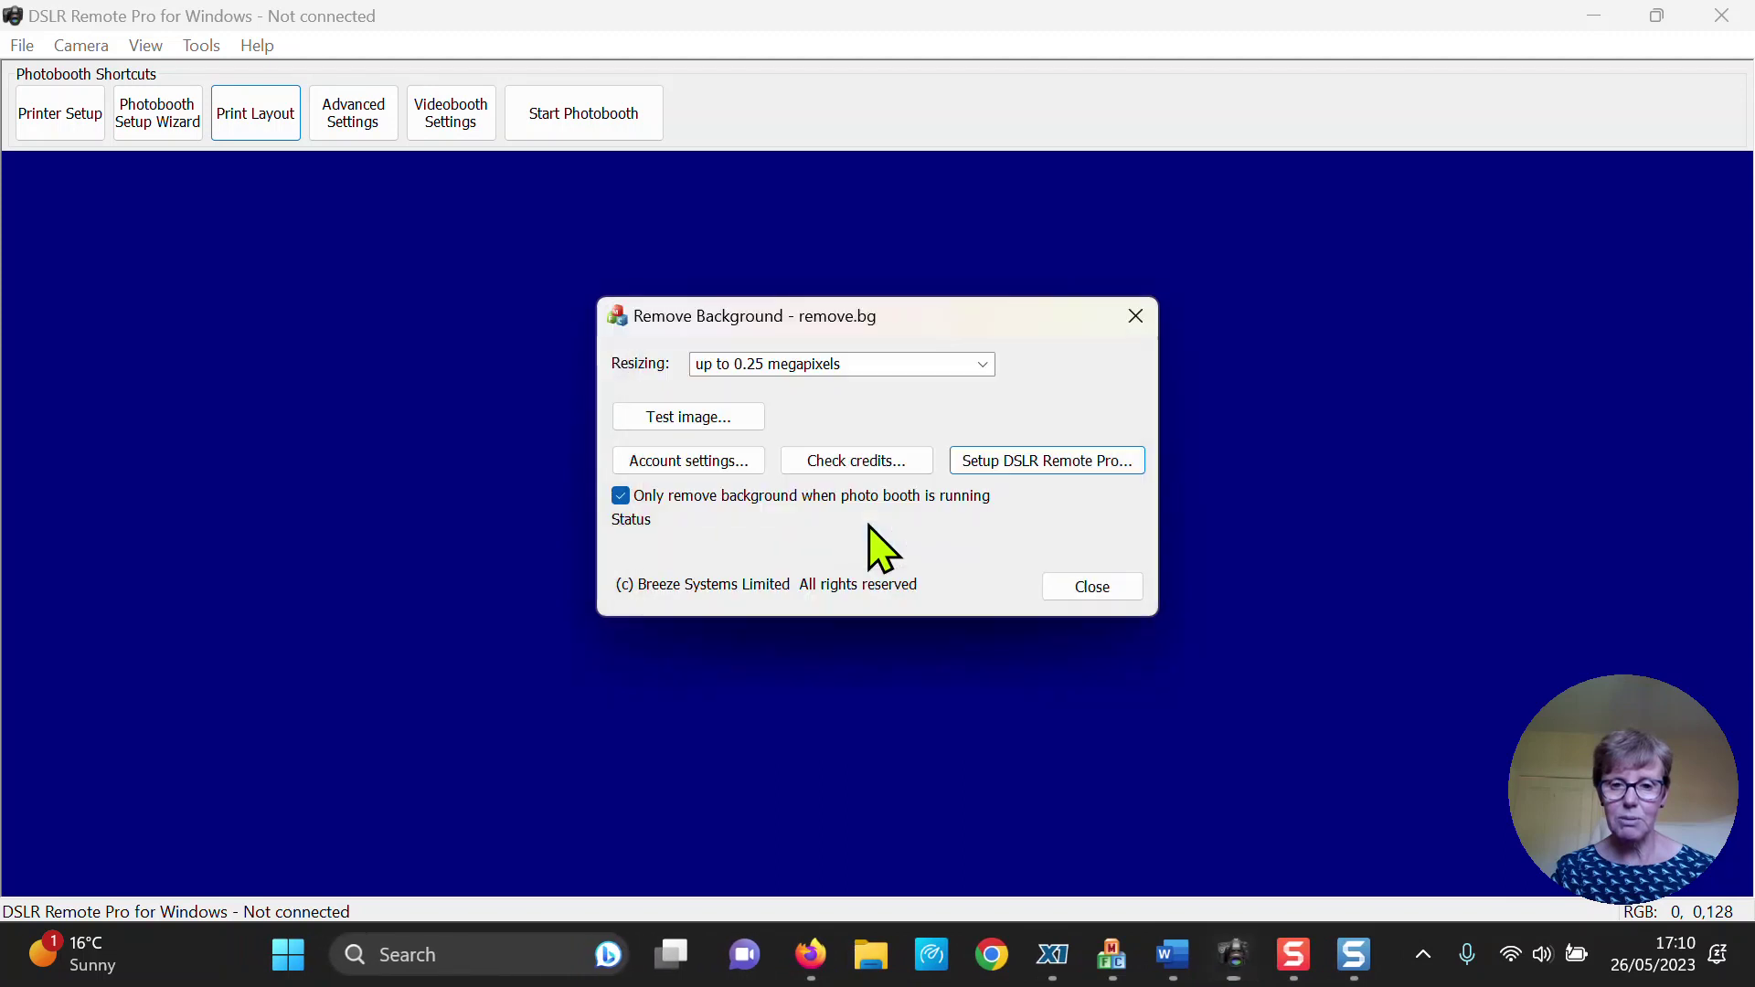
- Close the background removal tool and dismiss the confirmation messages
left_click(1061, 579)
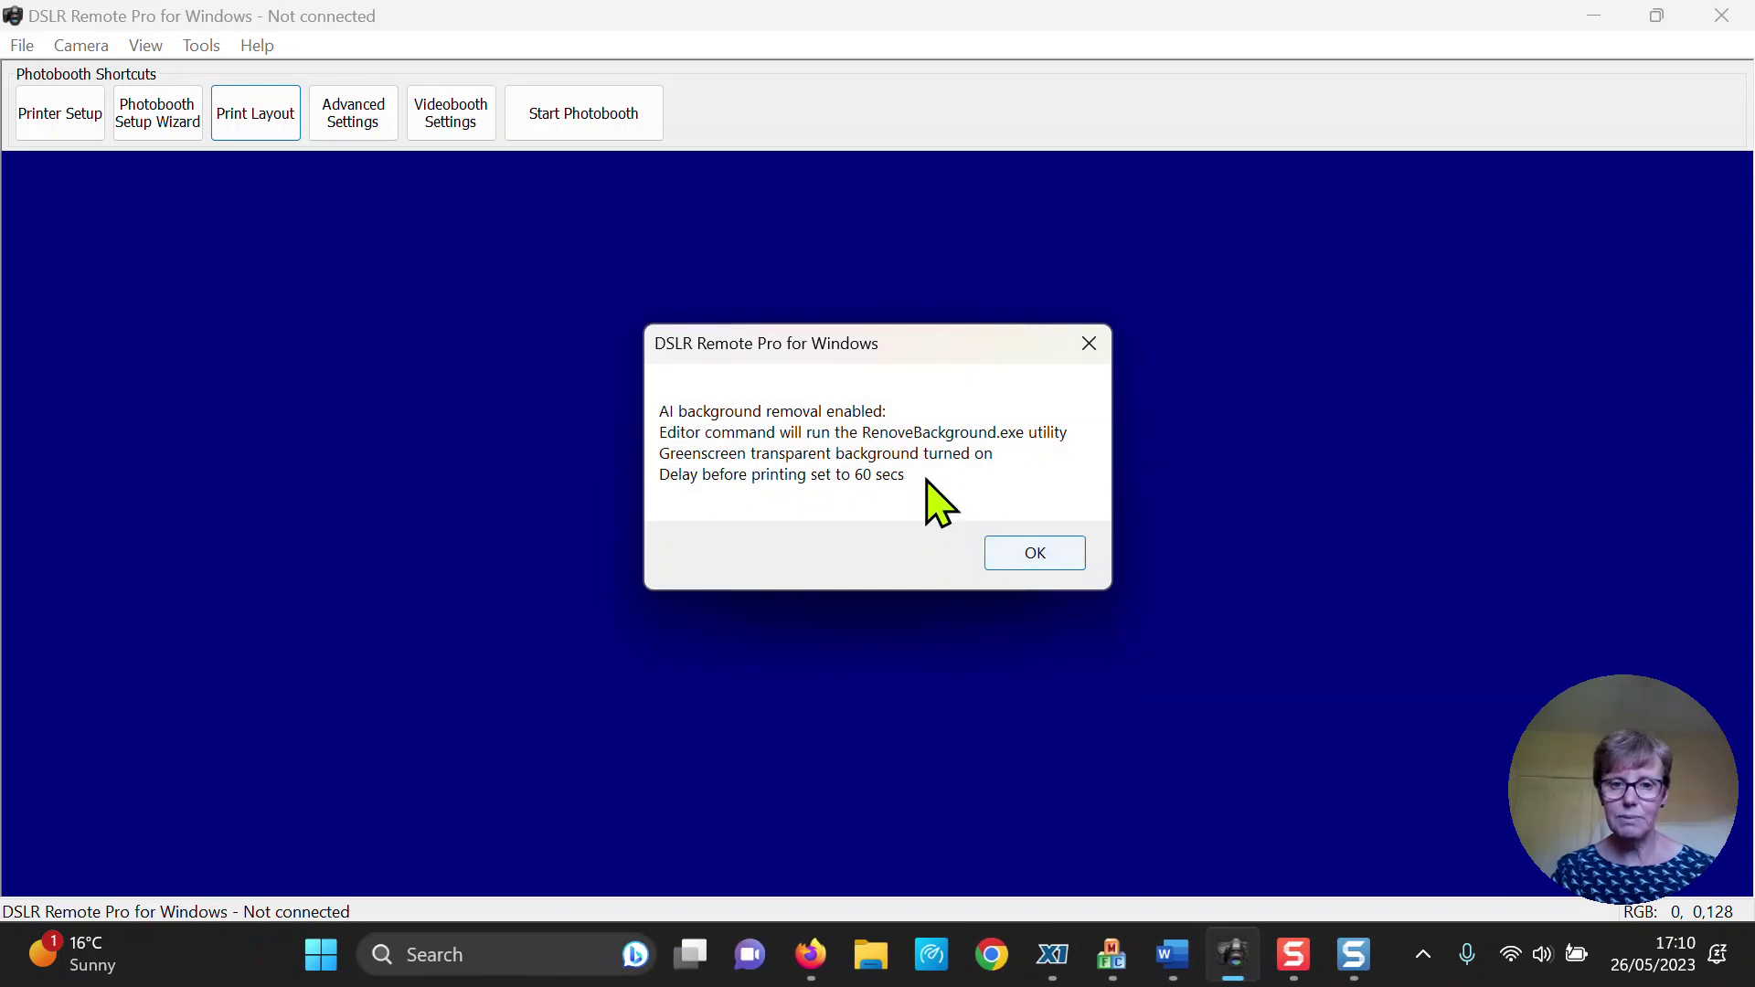
left_click(1006, 556)
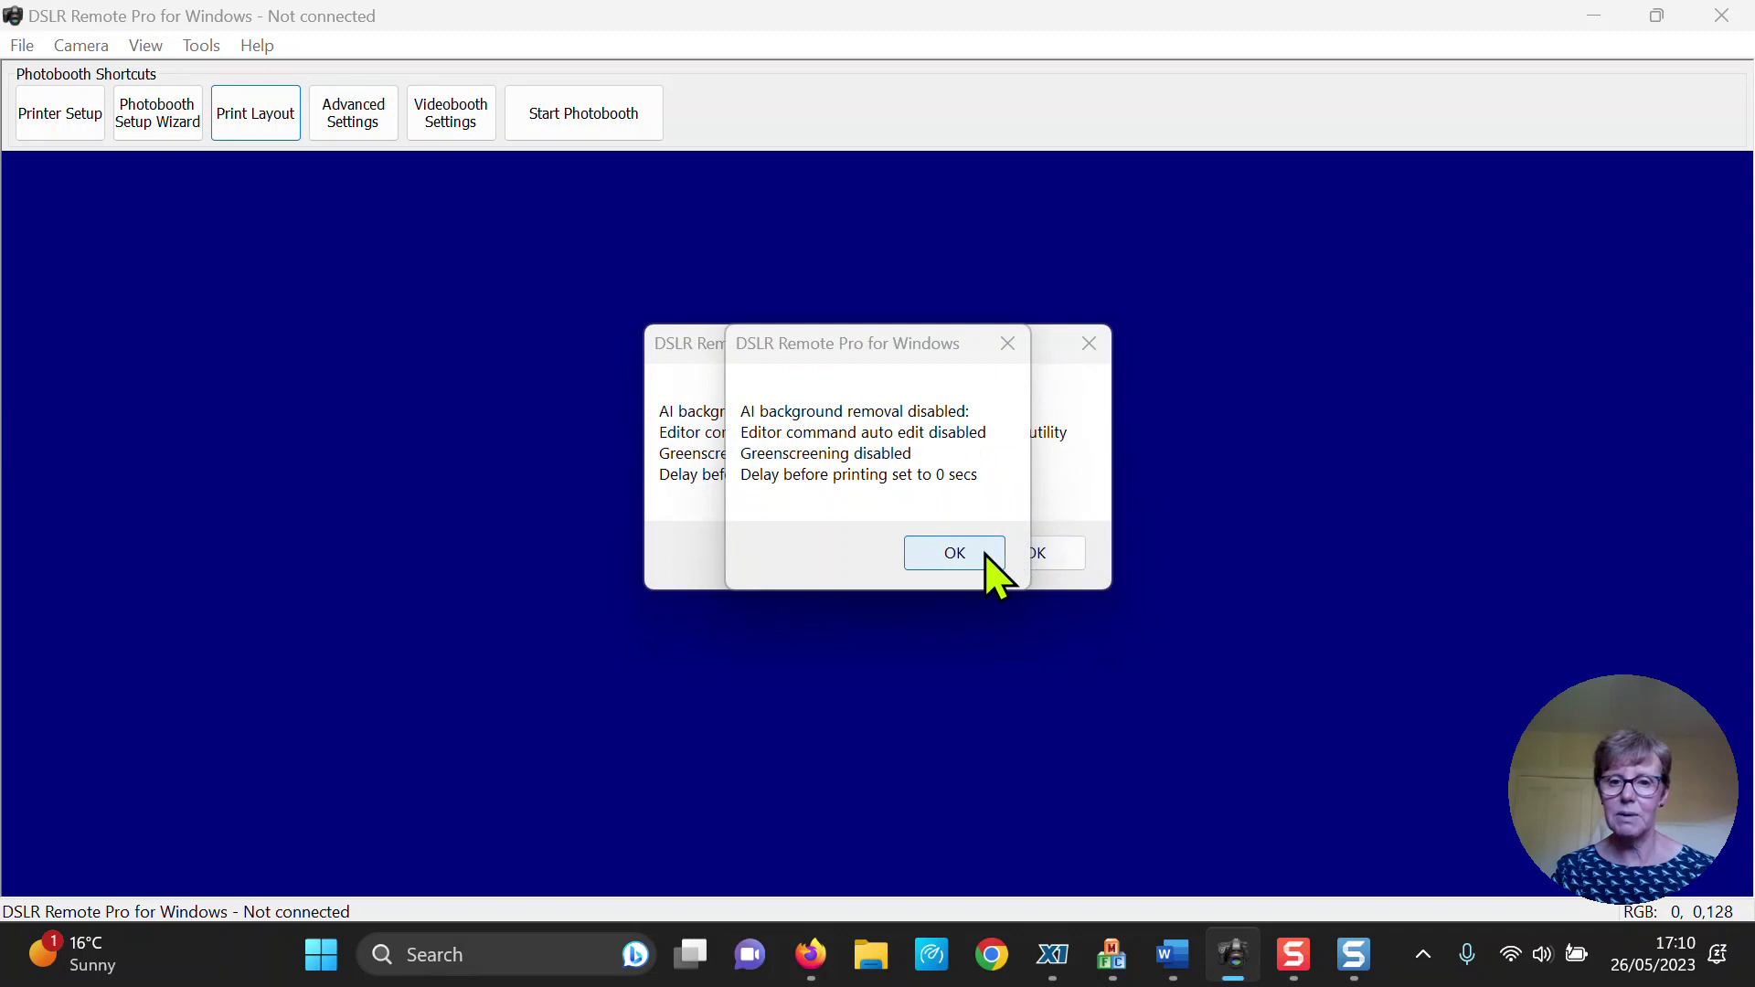
left_click(967, 553)
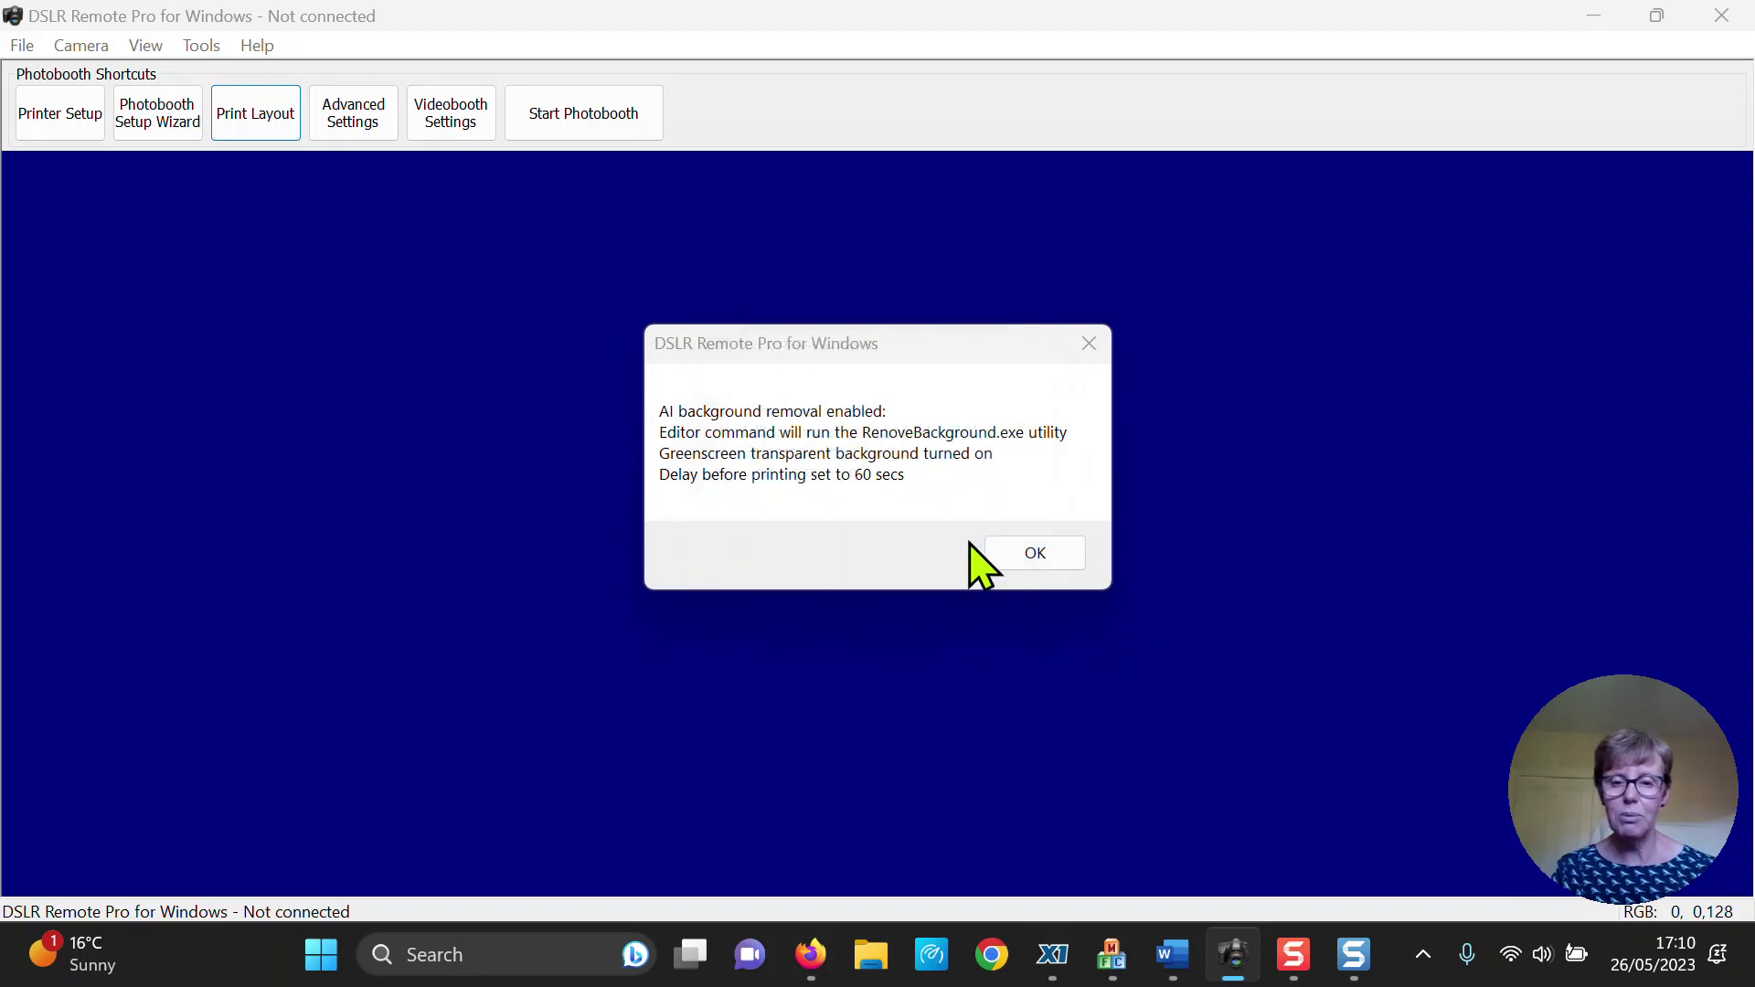
left_click(1006, 556)
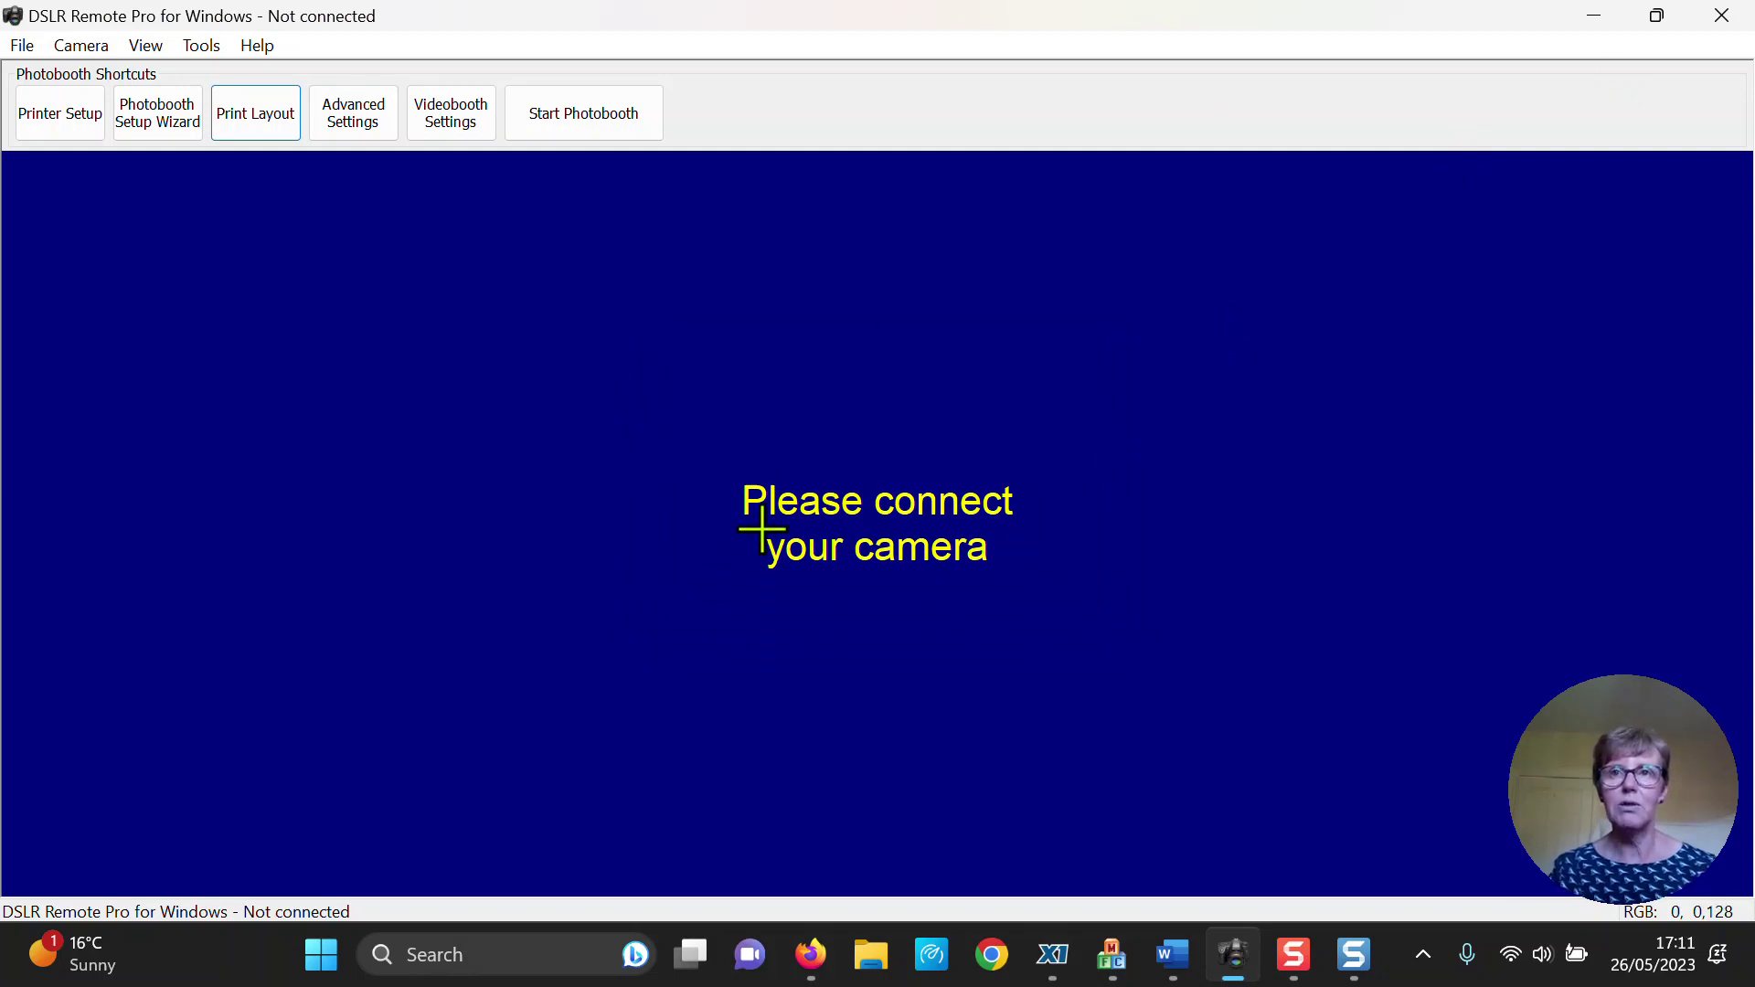
- Take a photo booth test shot with the simulated camera and acknowledge the missing green screen background error
left_click(628, 146)
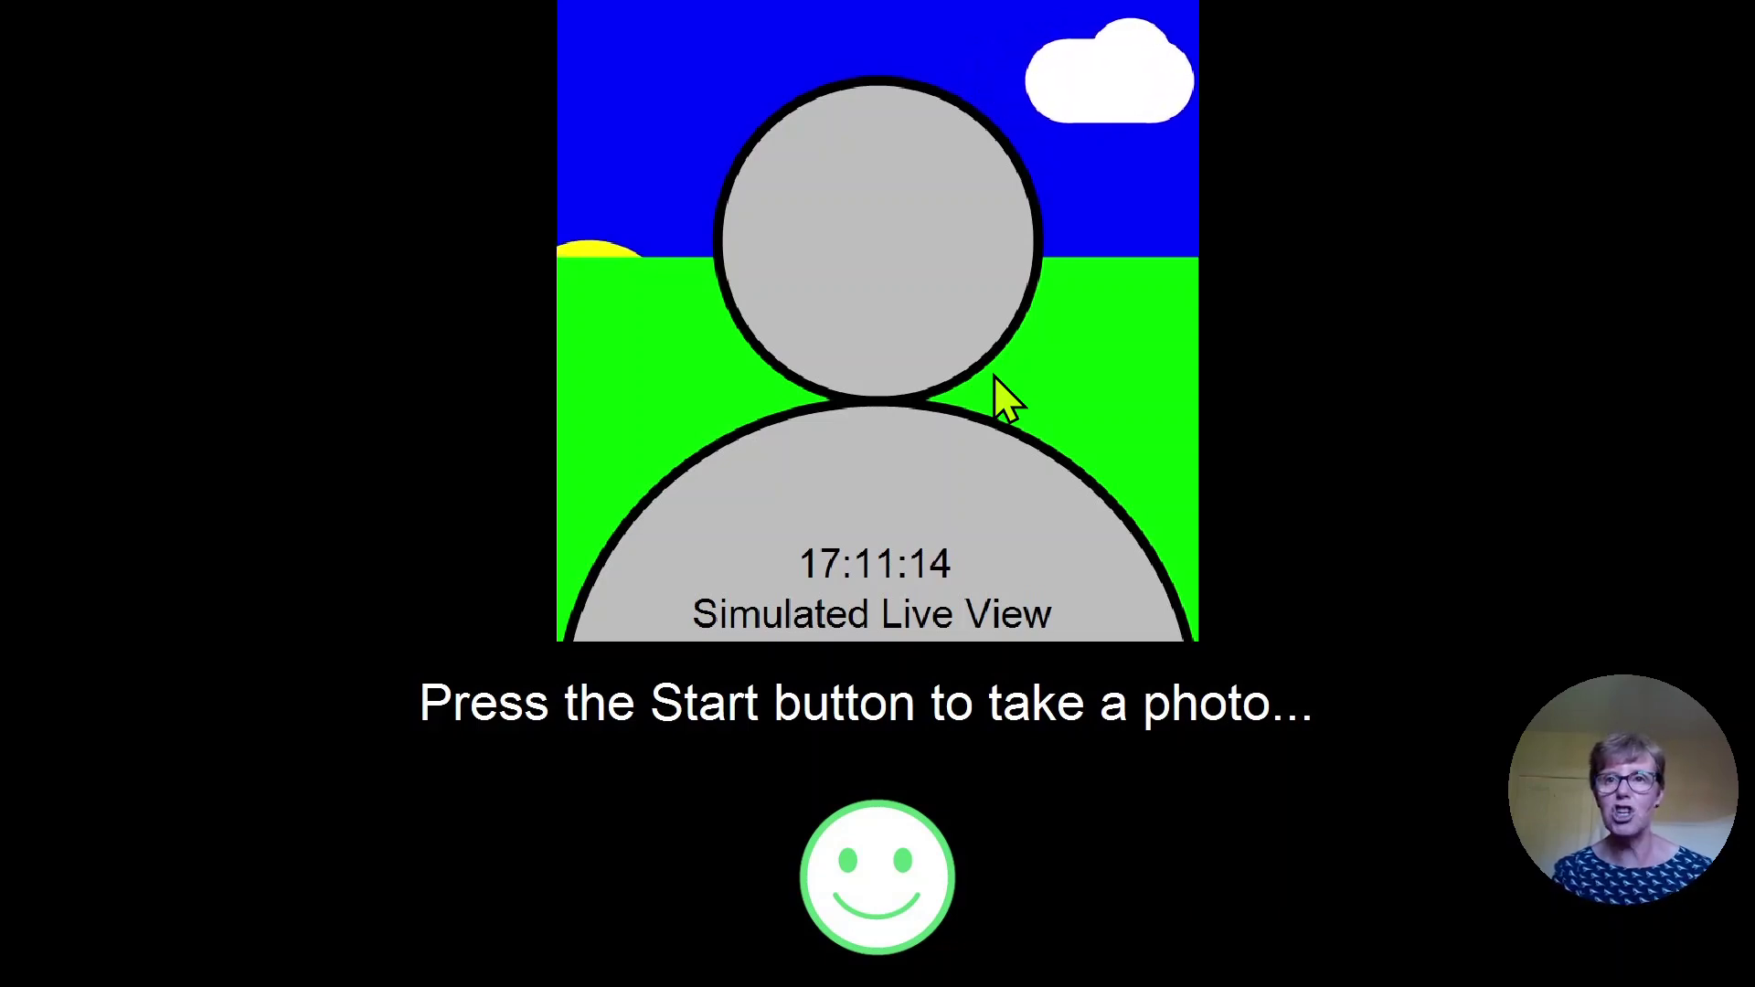
key("space")
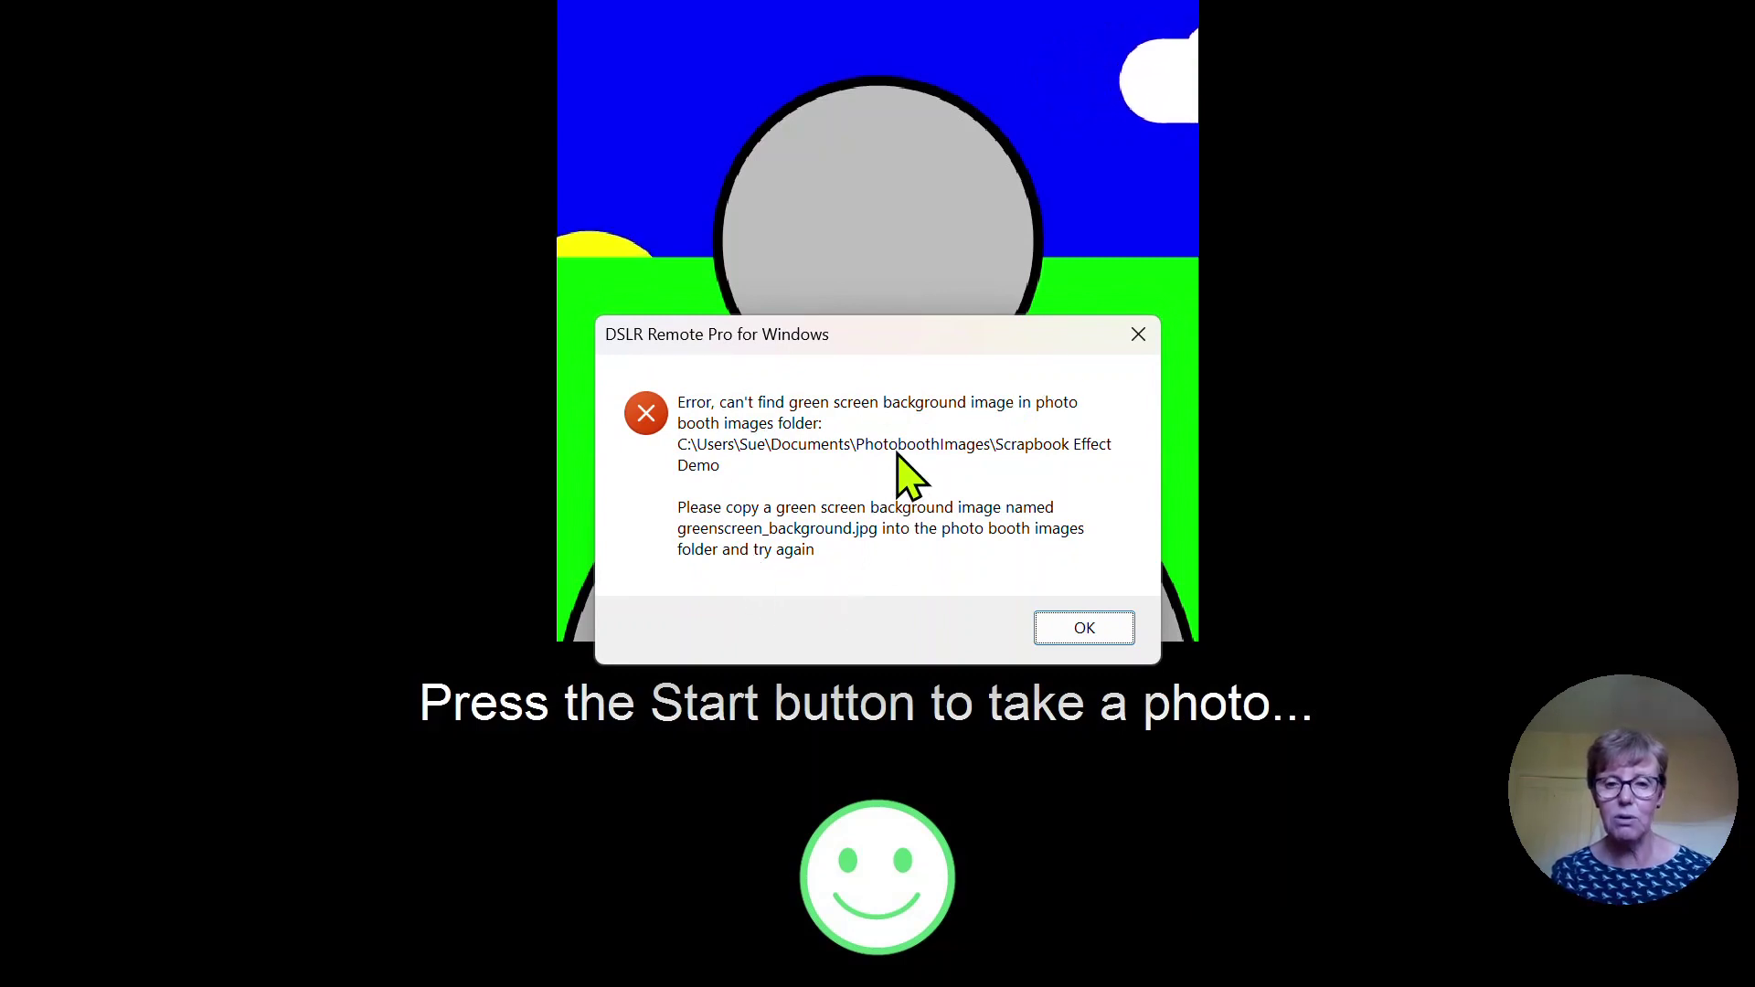
left_click(1061, 629)
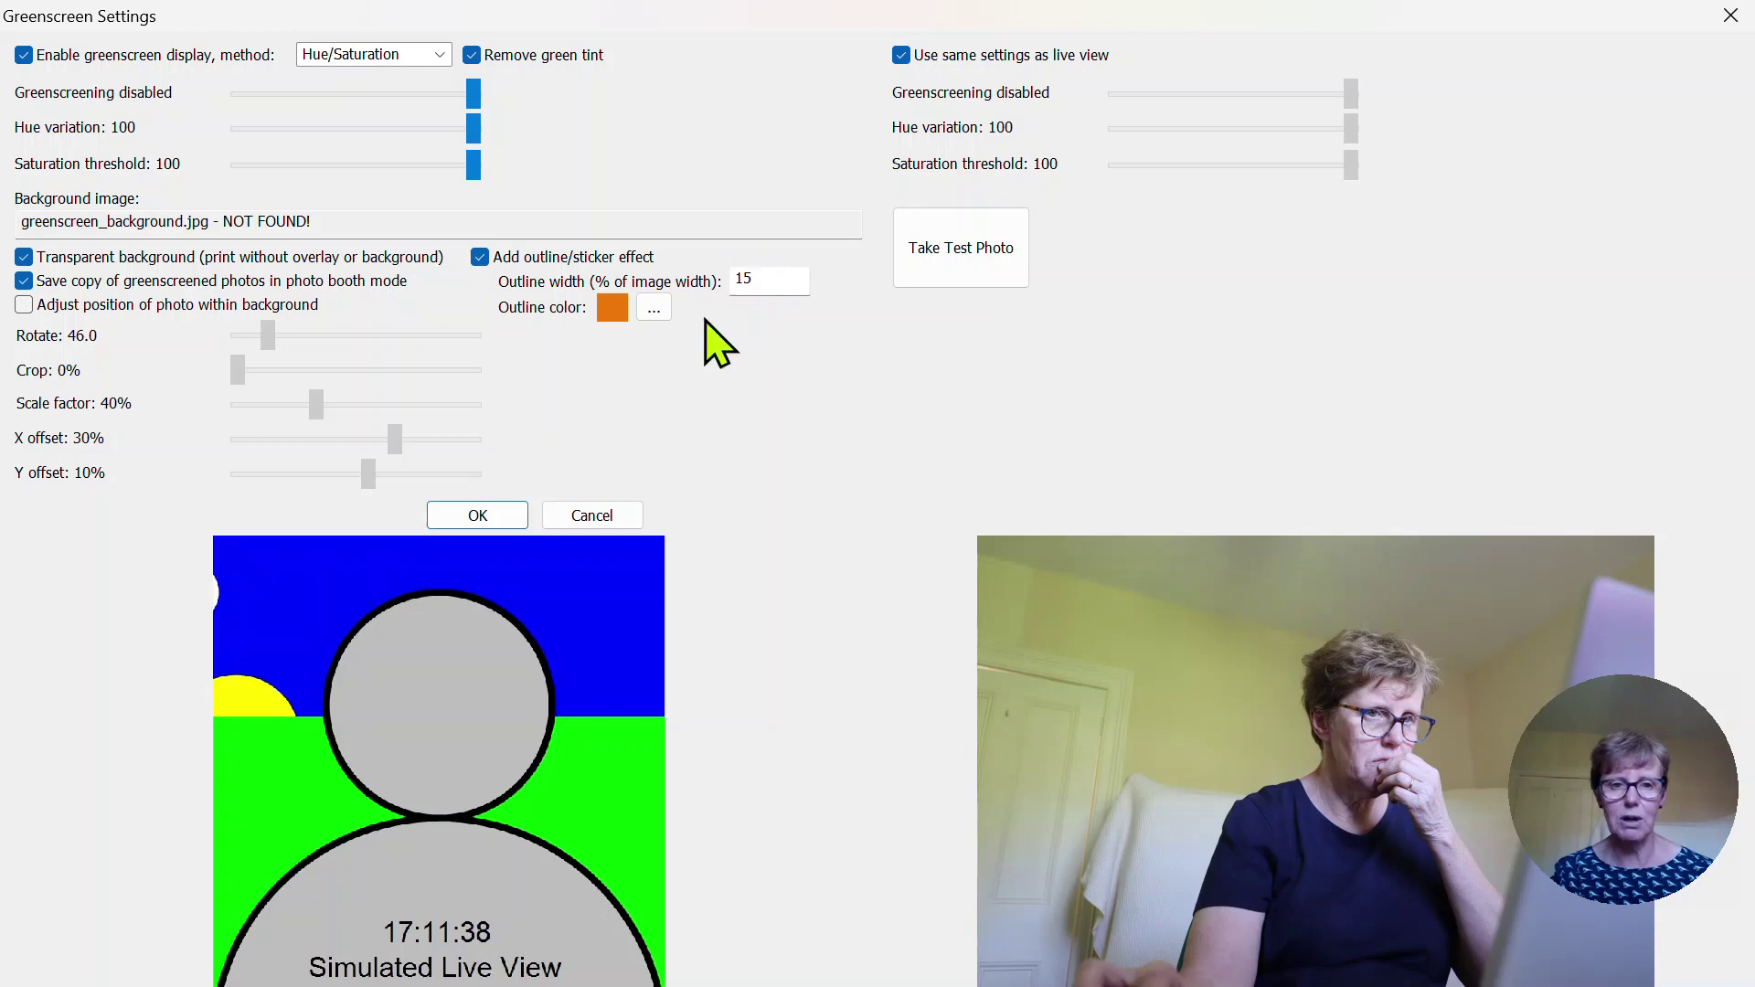
- Try white as the sticker outline colour
left_click(654, 309)
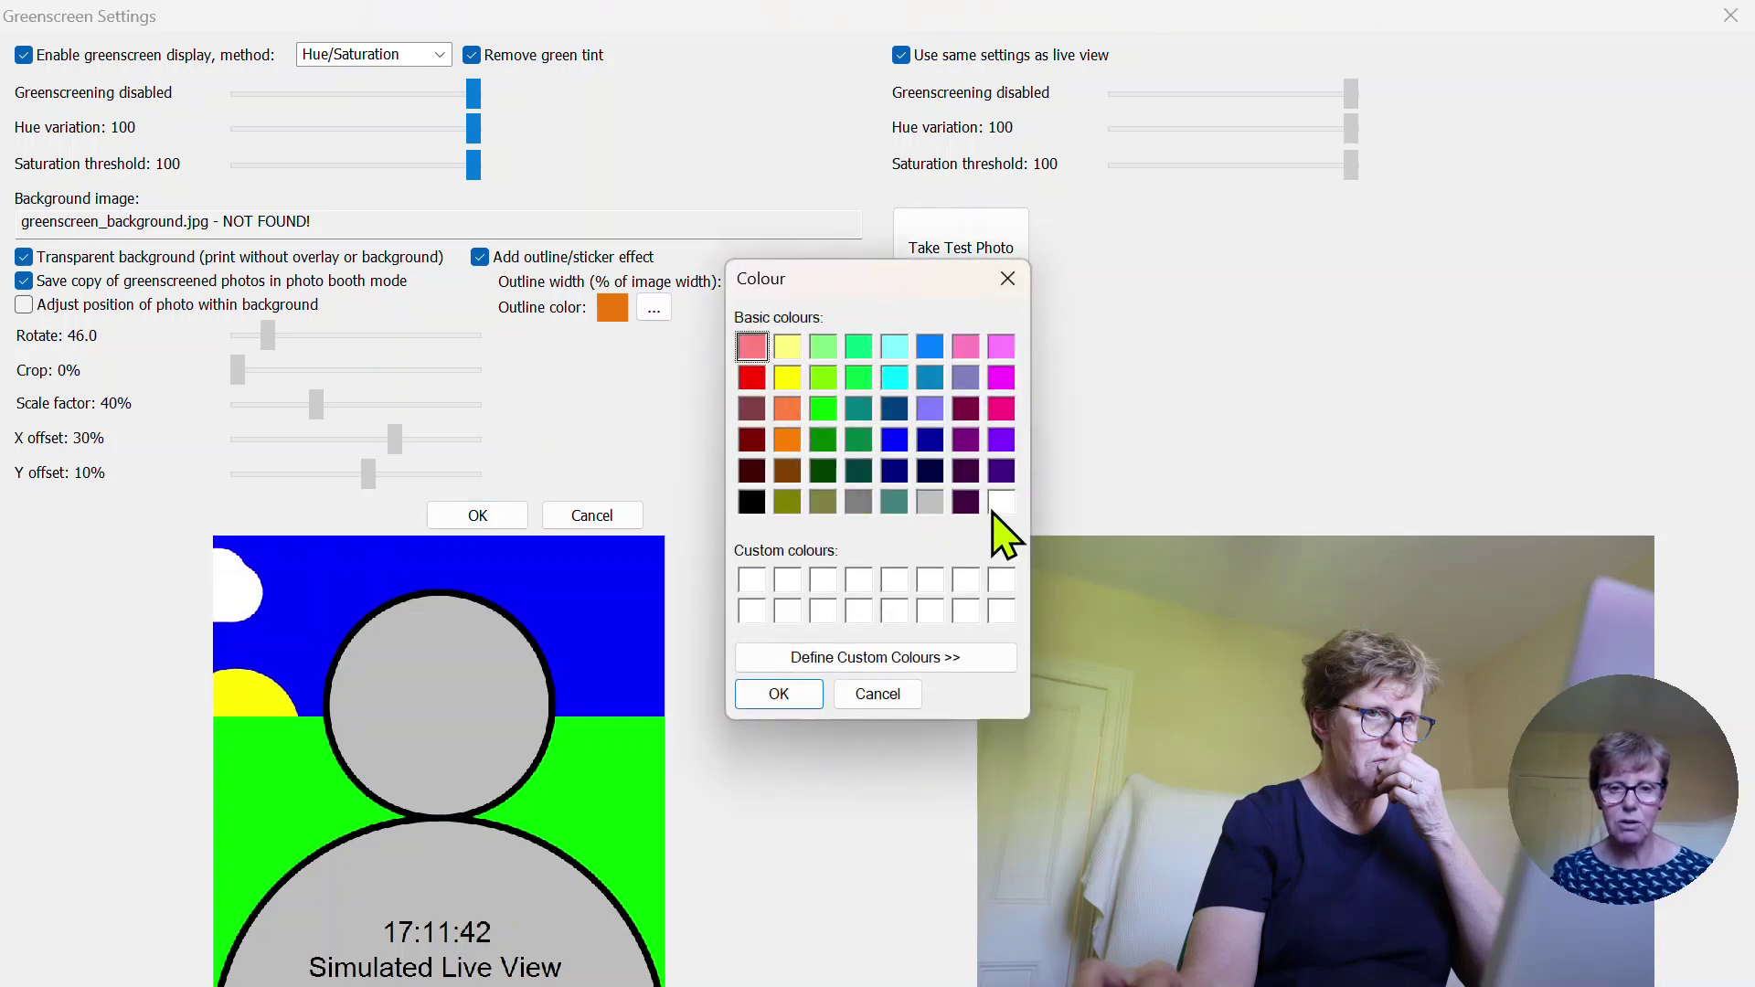
left_click(999, 508)
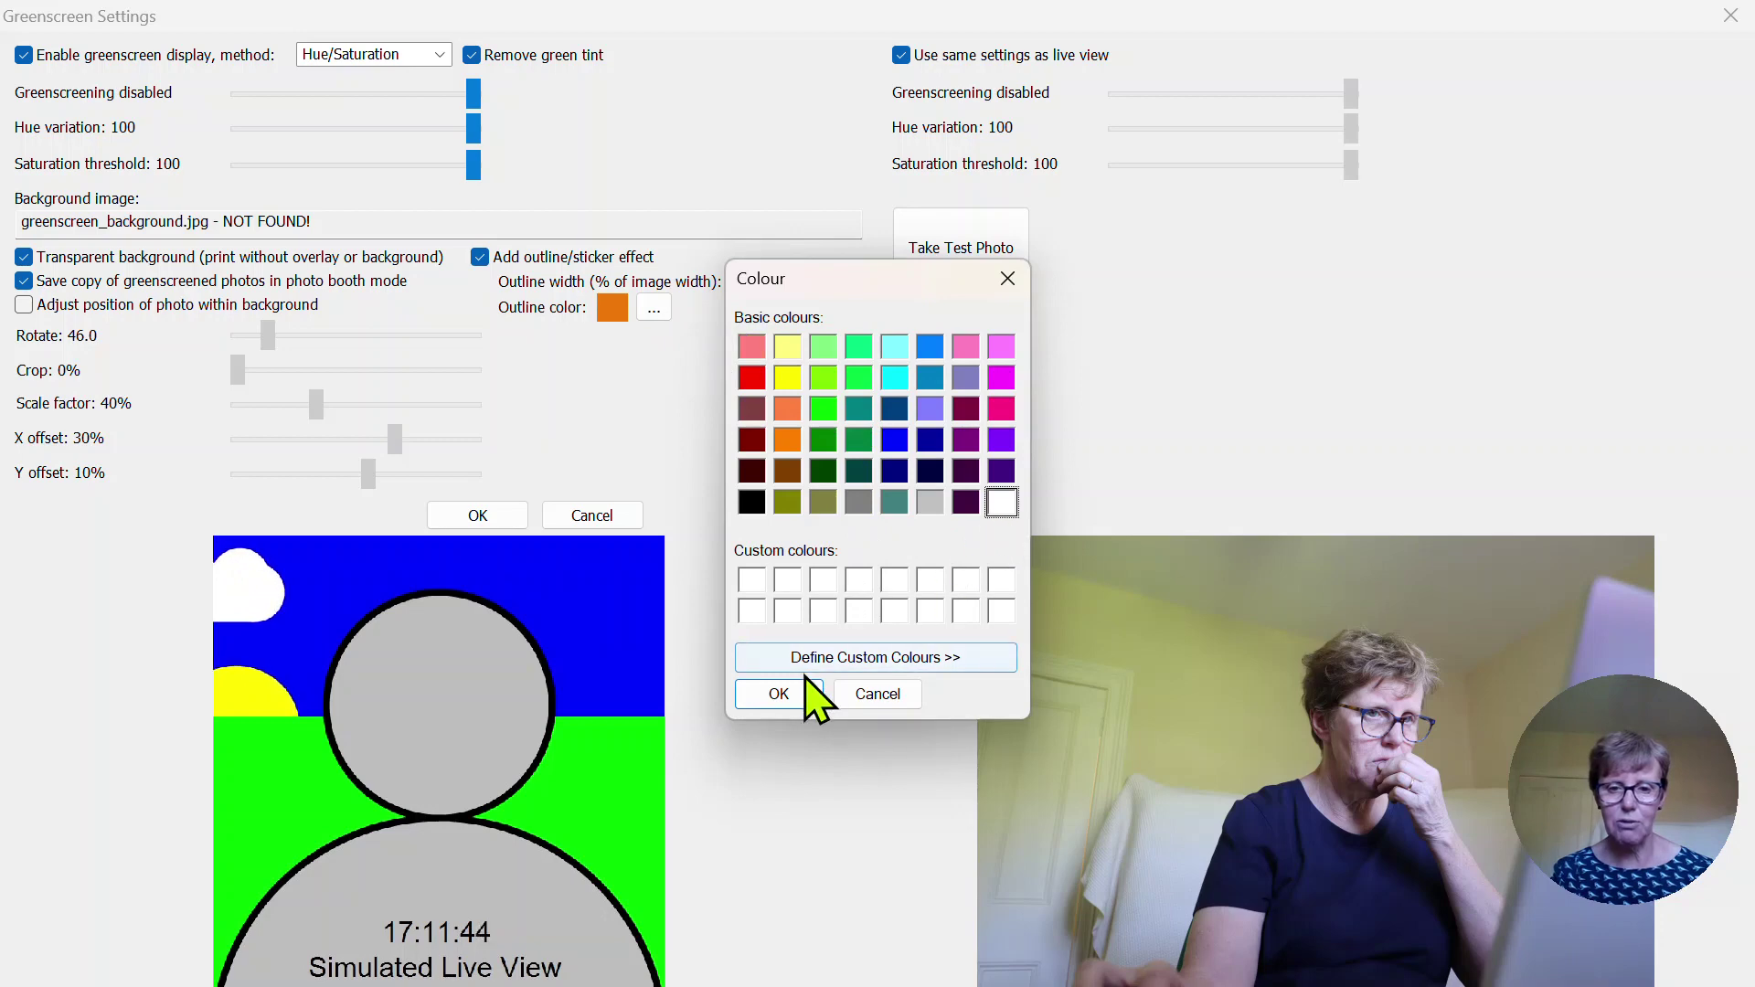
left_click(802, 699)
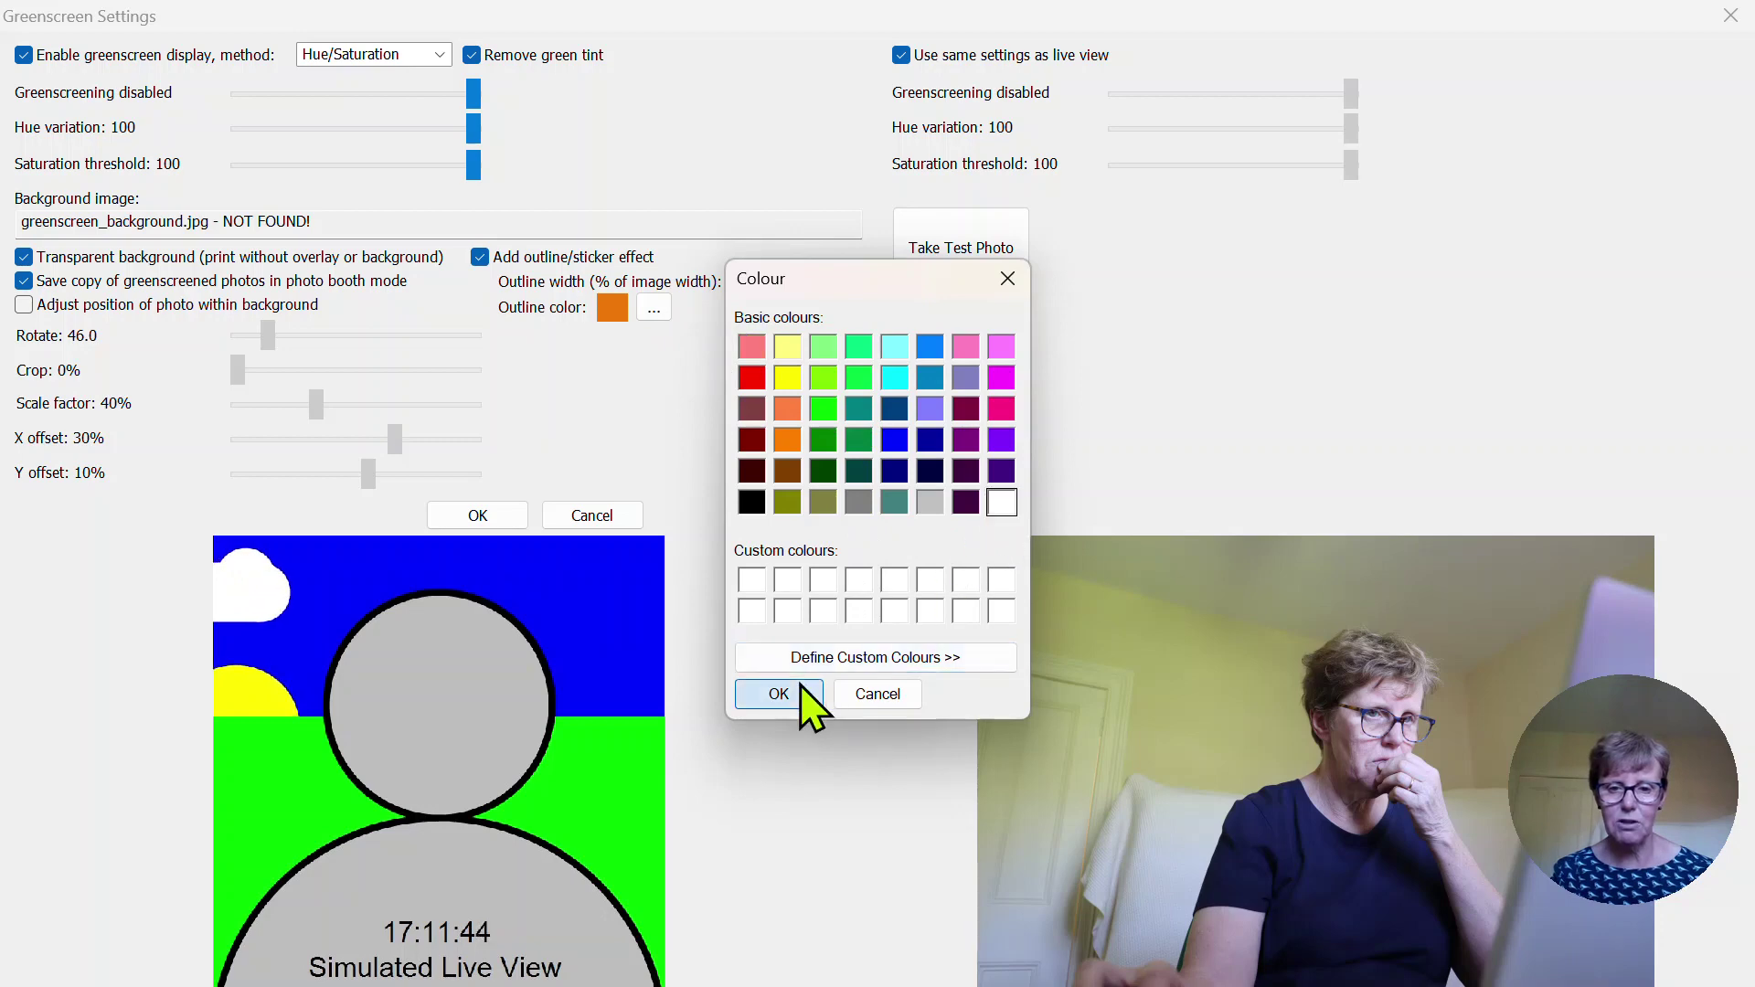
- Set the outline colour to orange (Red 239, Green 121, Blue 8) and launch the booth
left_click(657, 311)
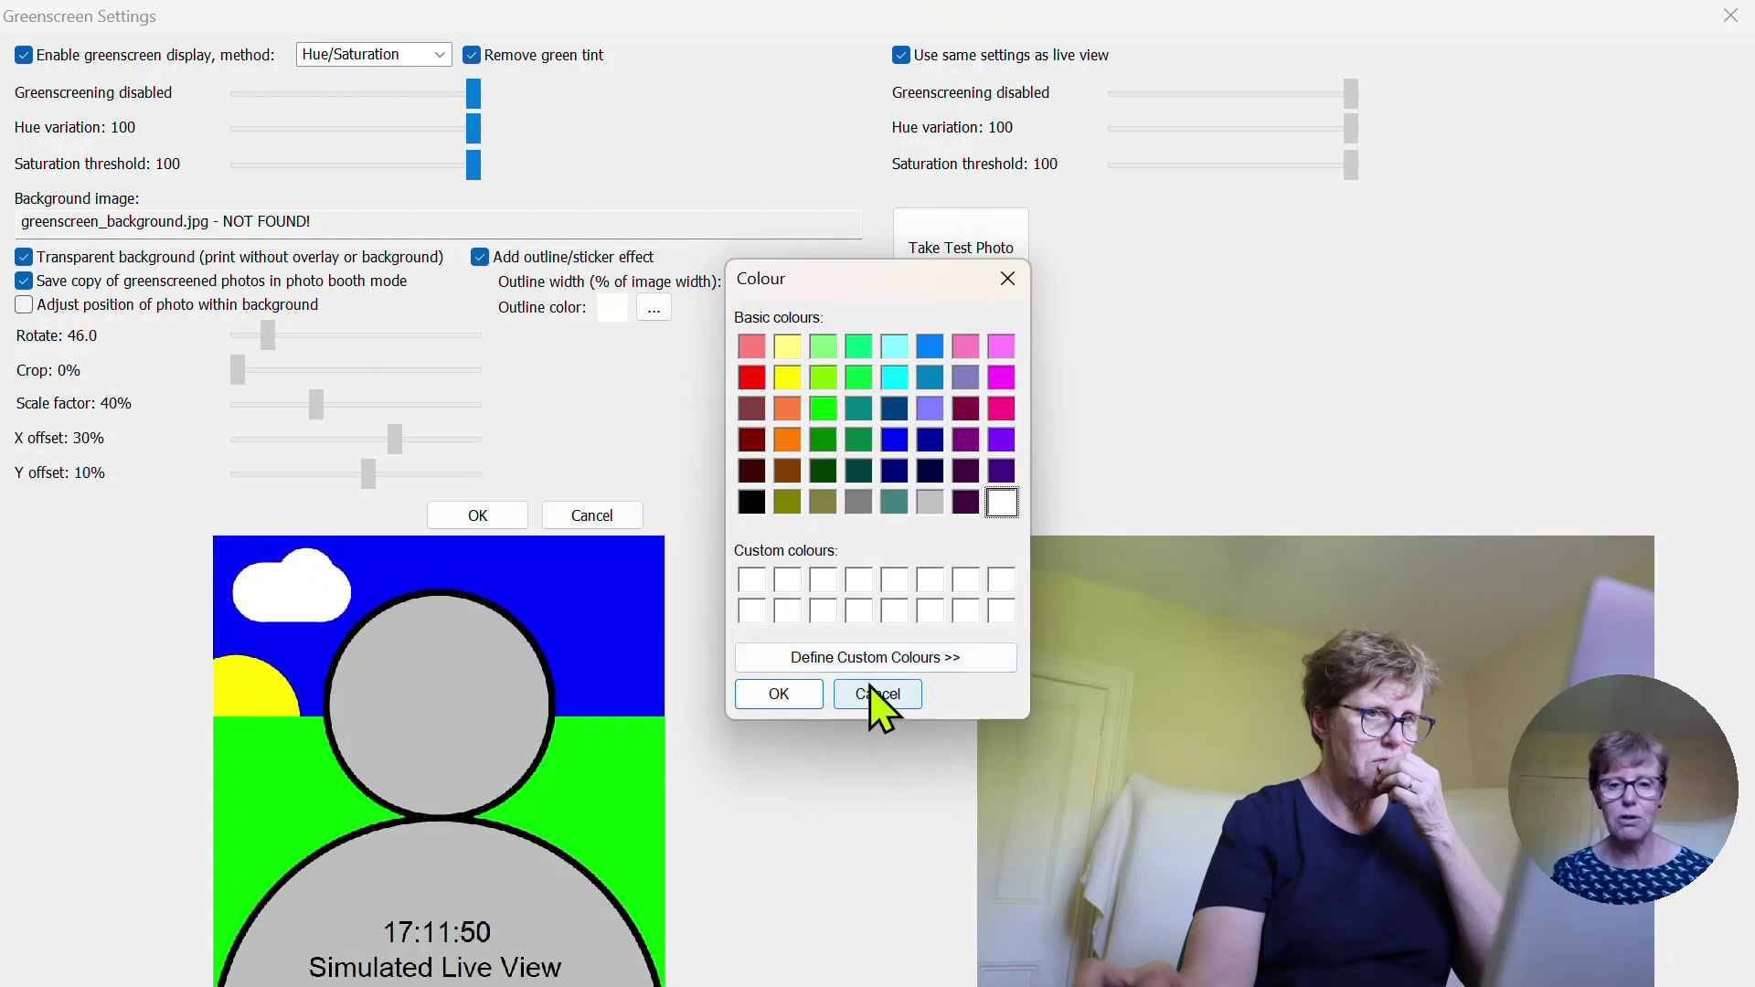
left_click(884, 660)
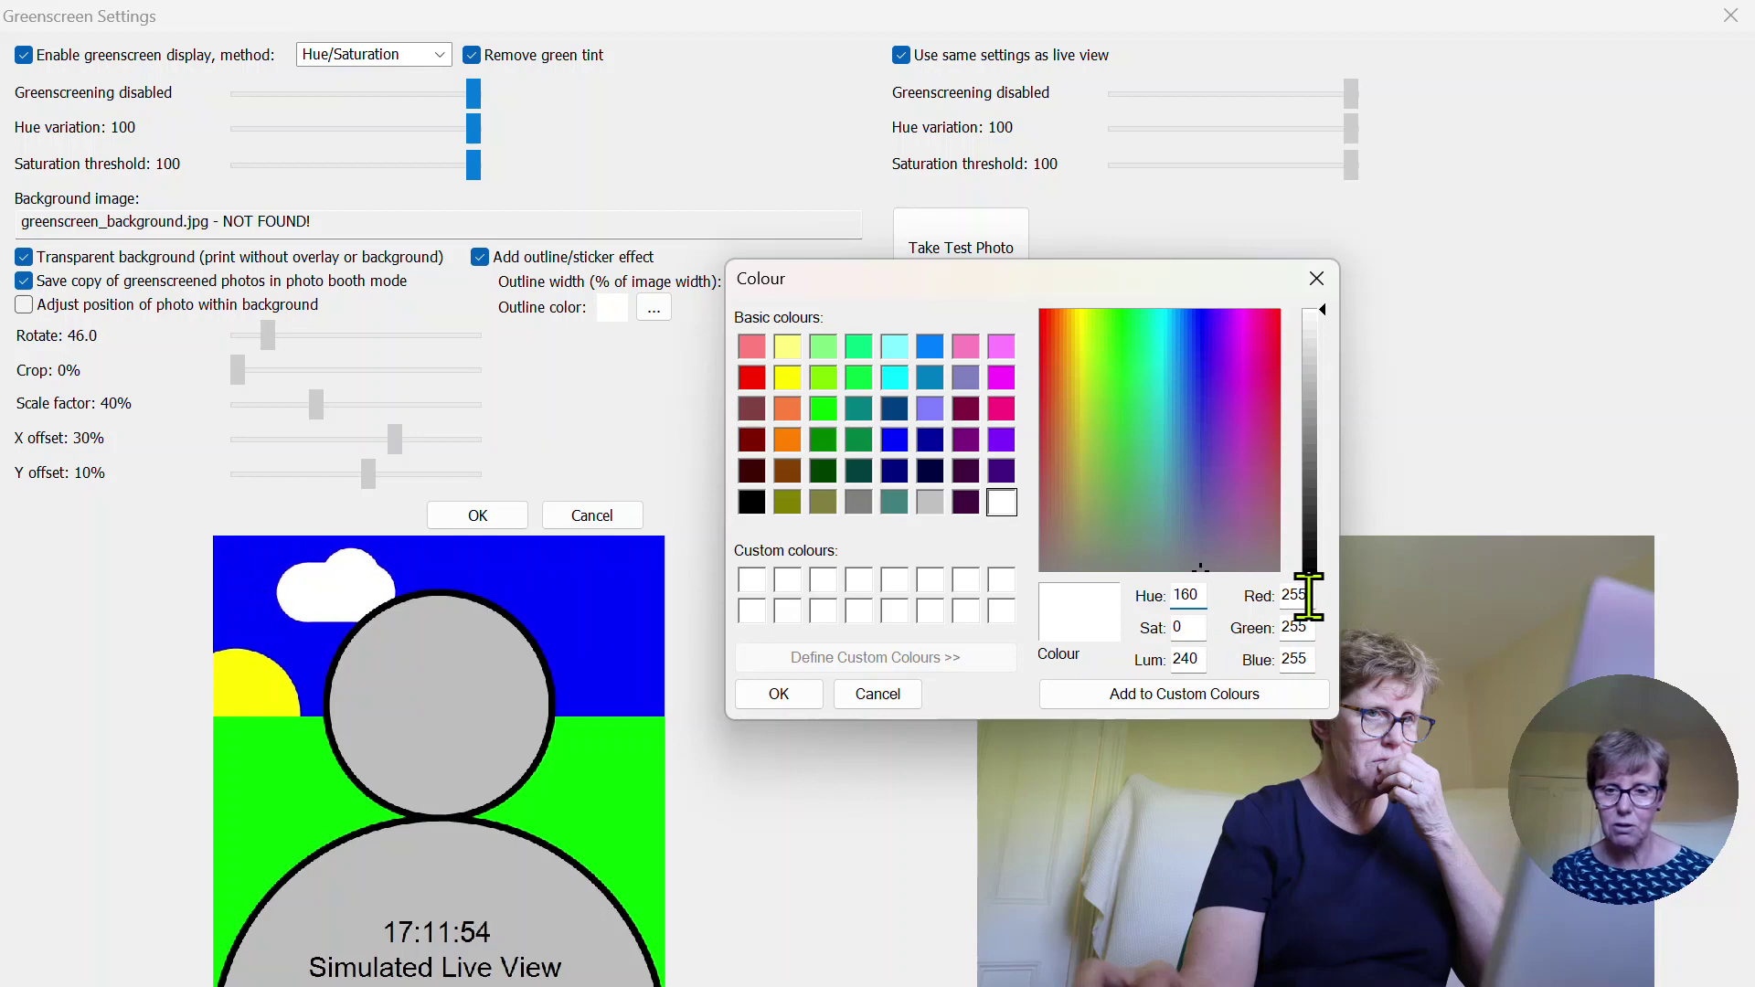
left_click_drag(1310, 597, 1280, 596)
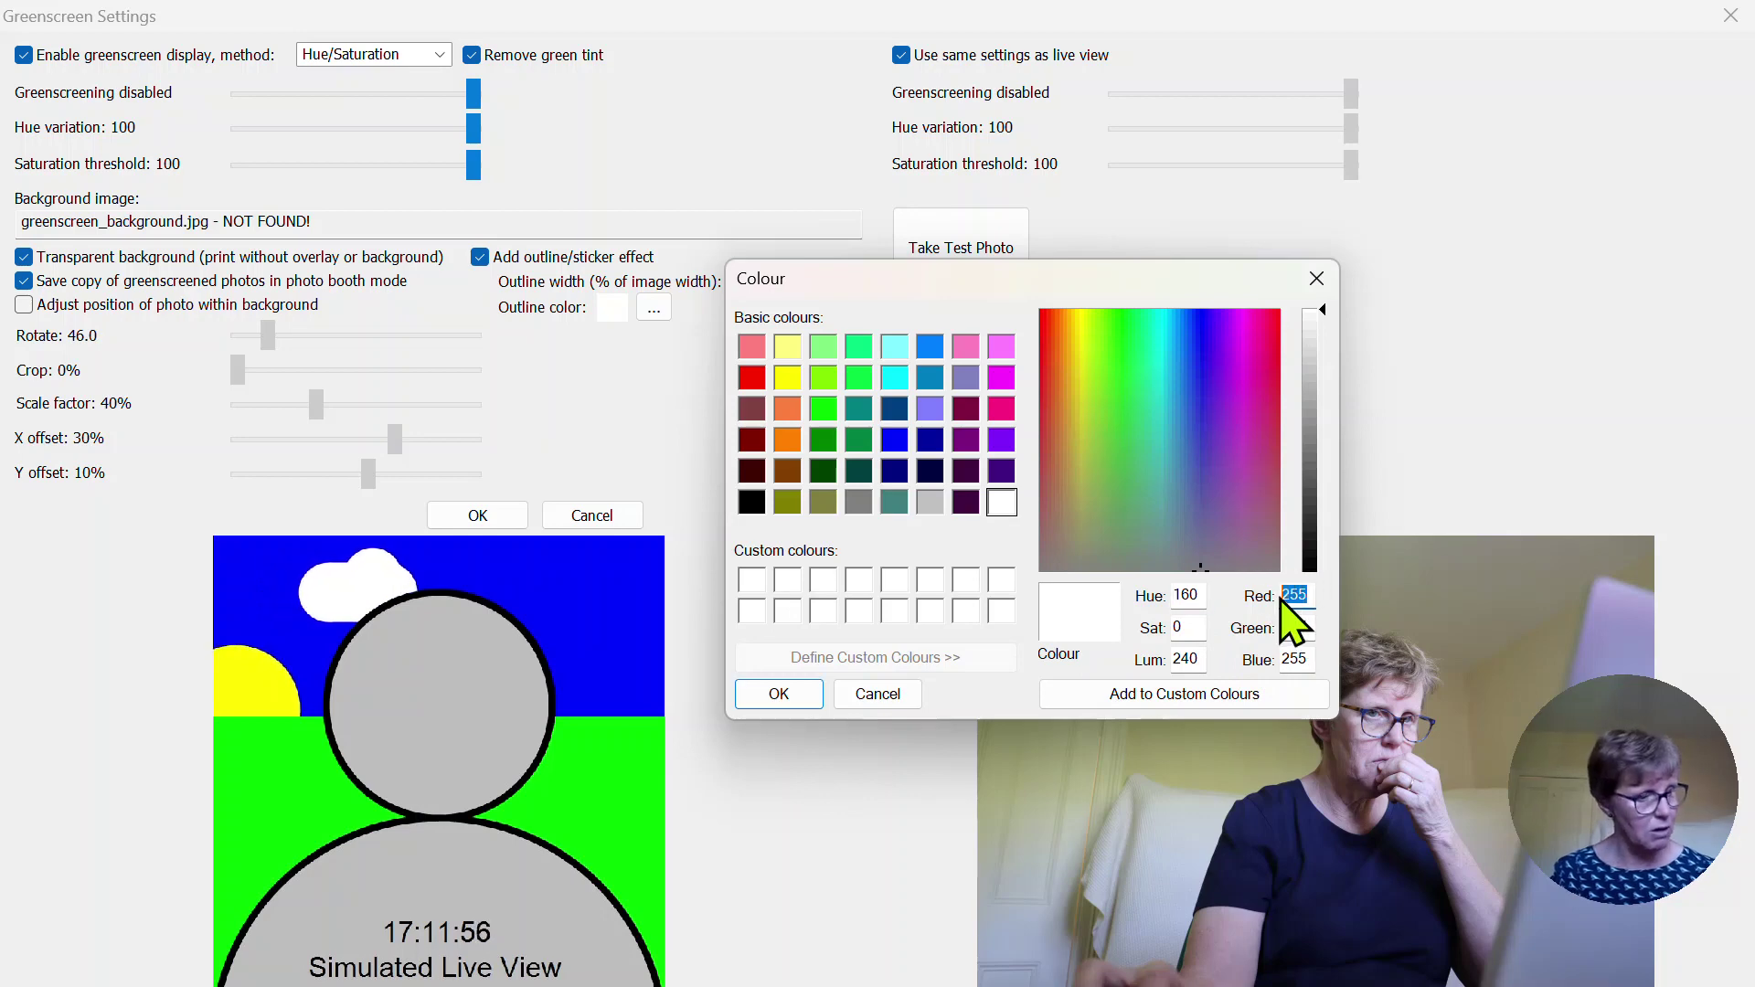
type("239")
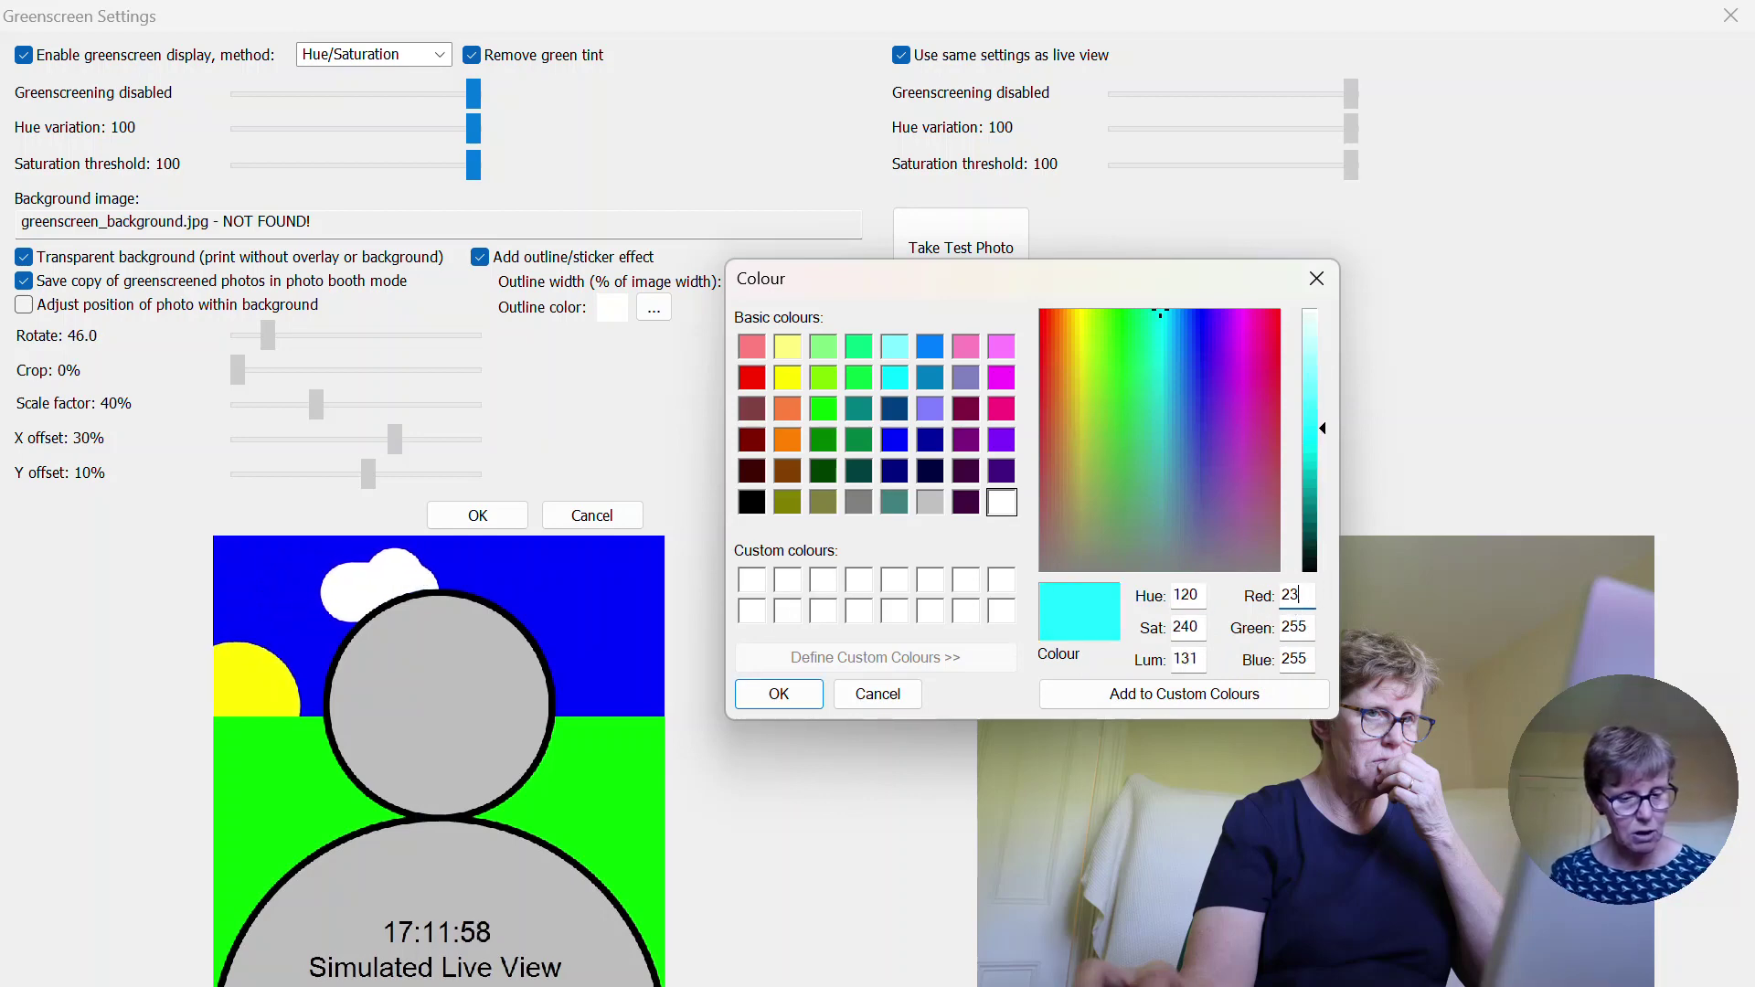
double_click(1283, 627)
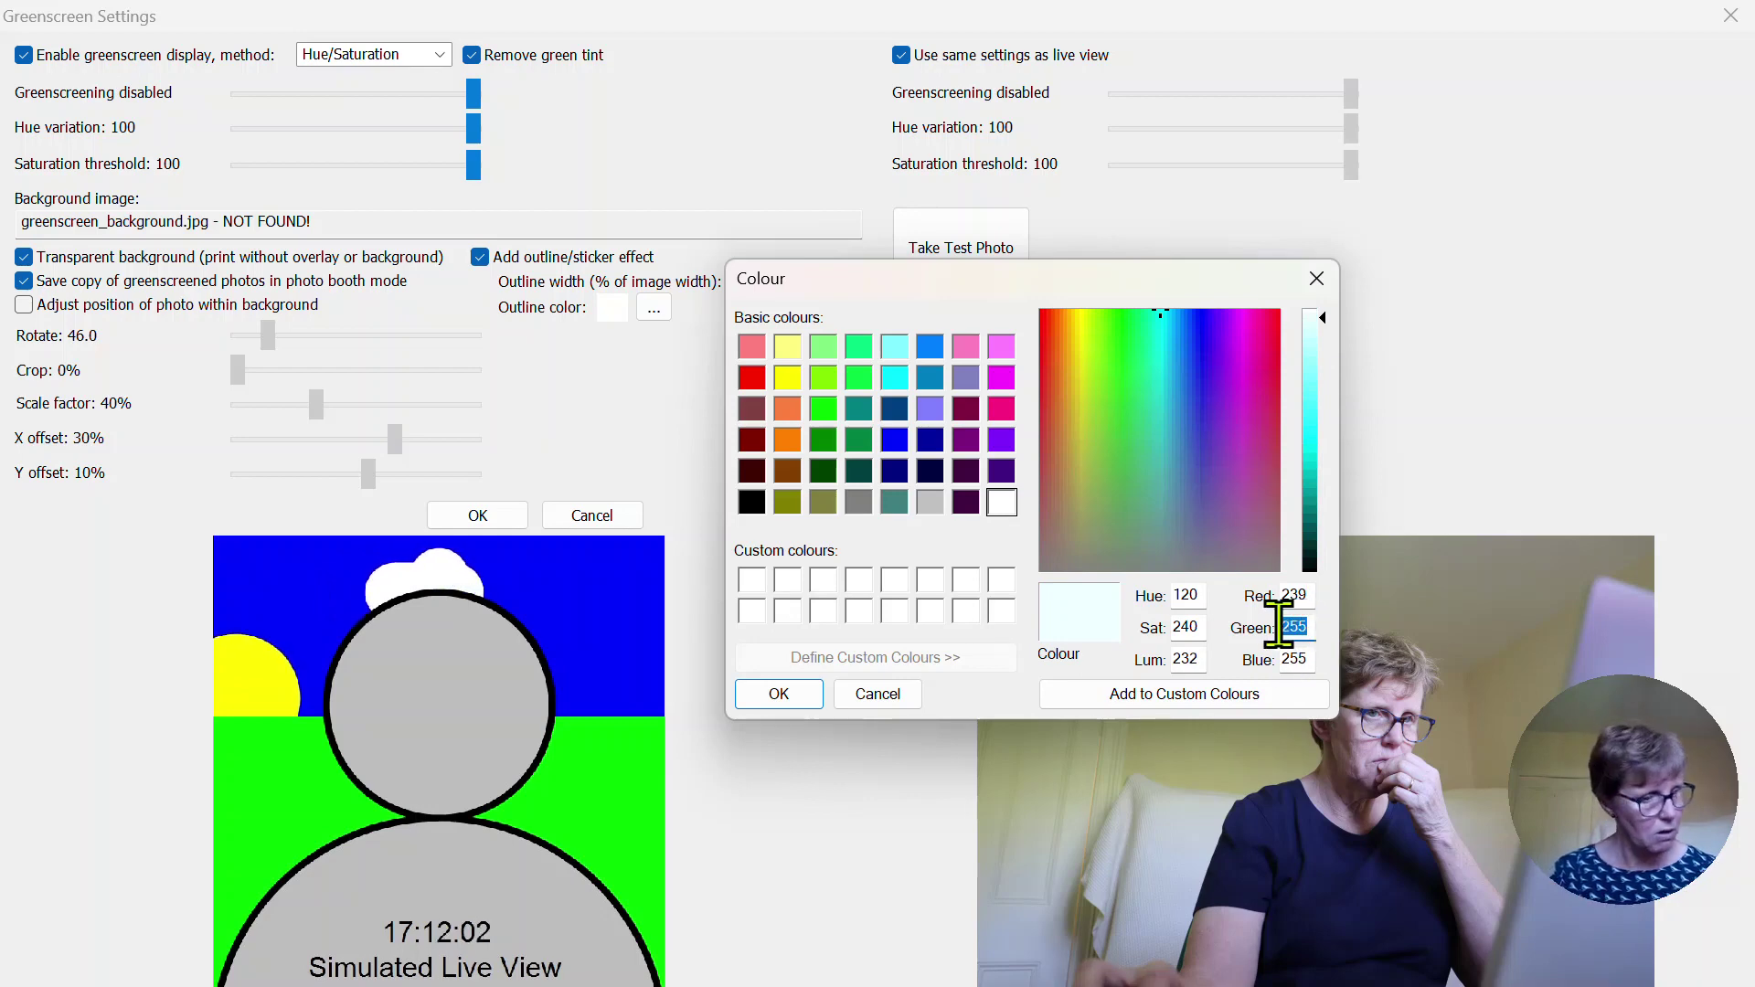
type("121")
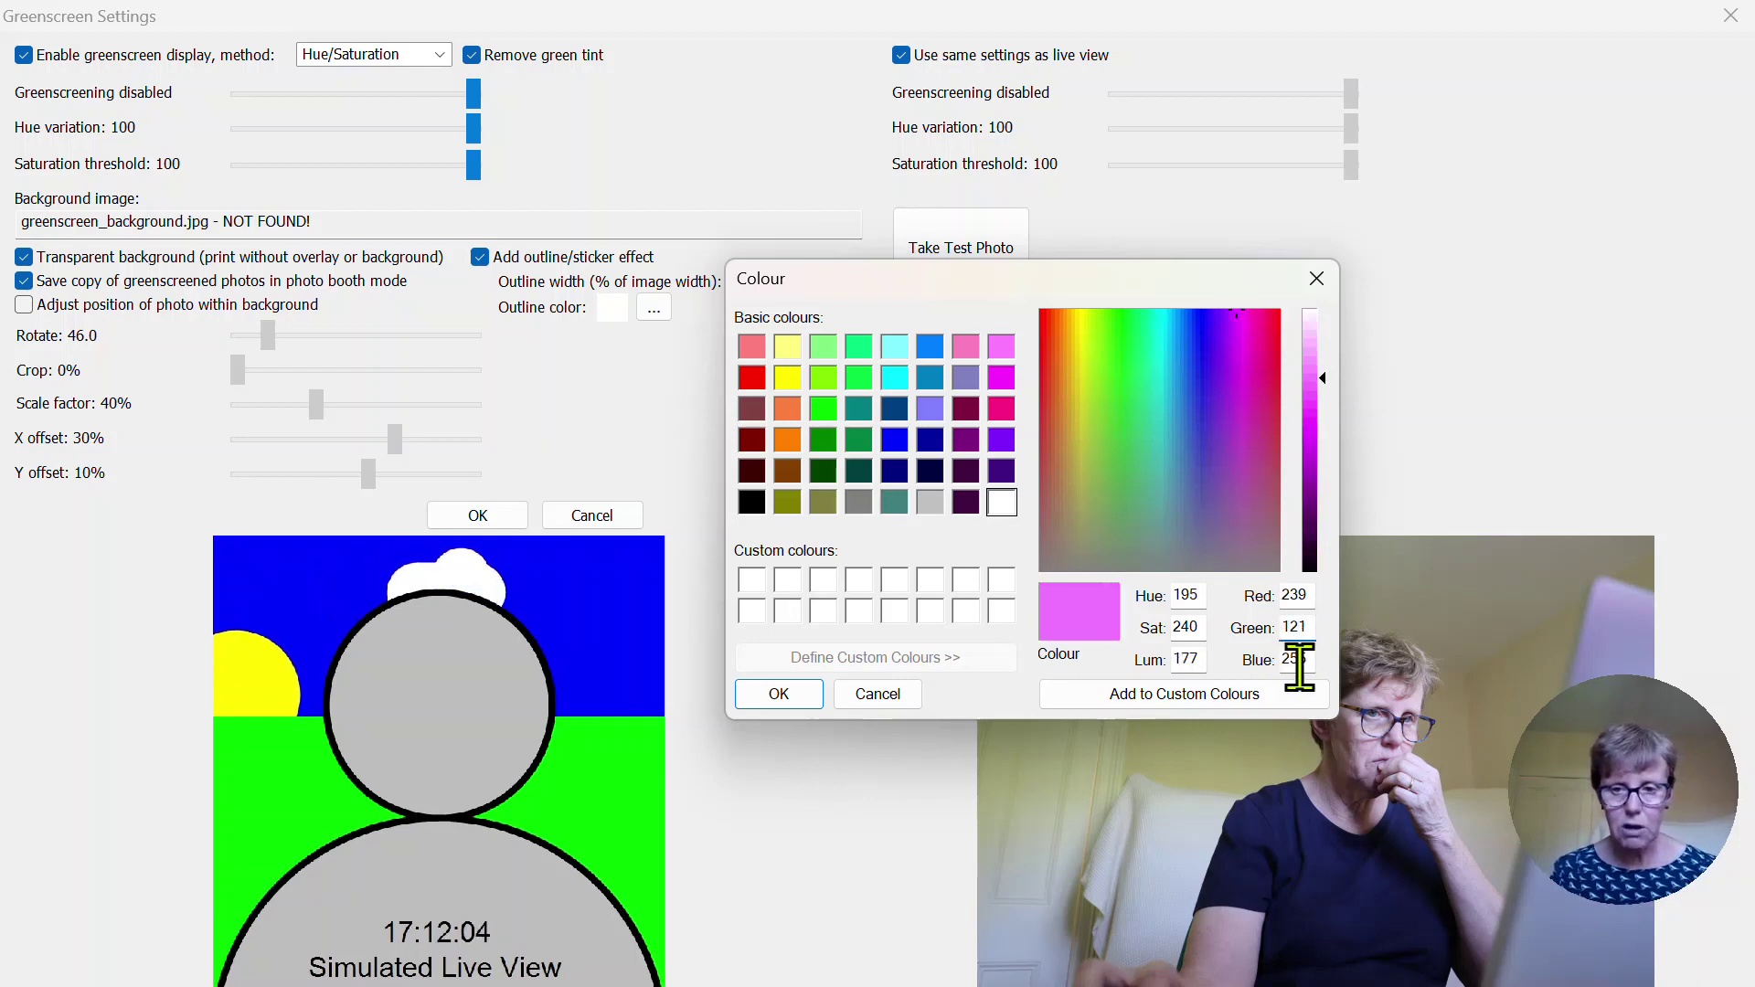
double_click(1287, 658)
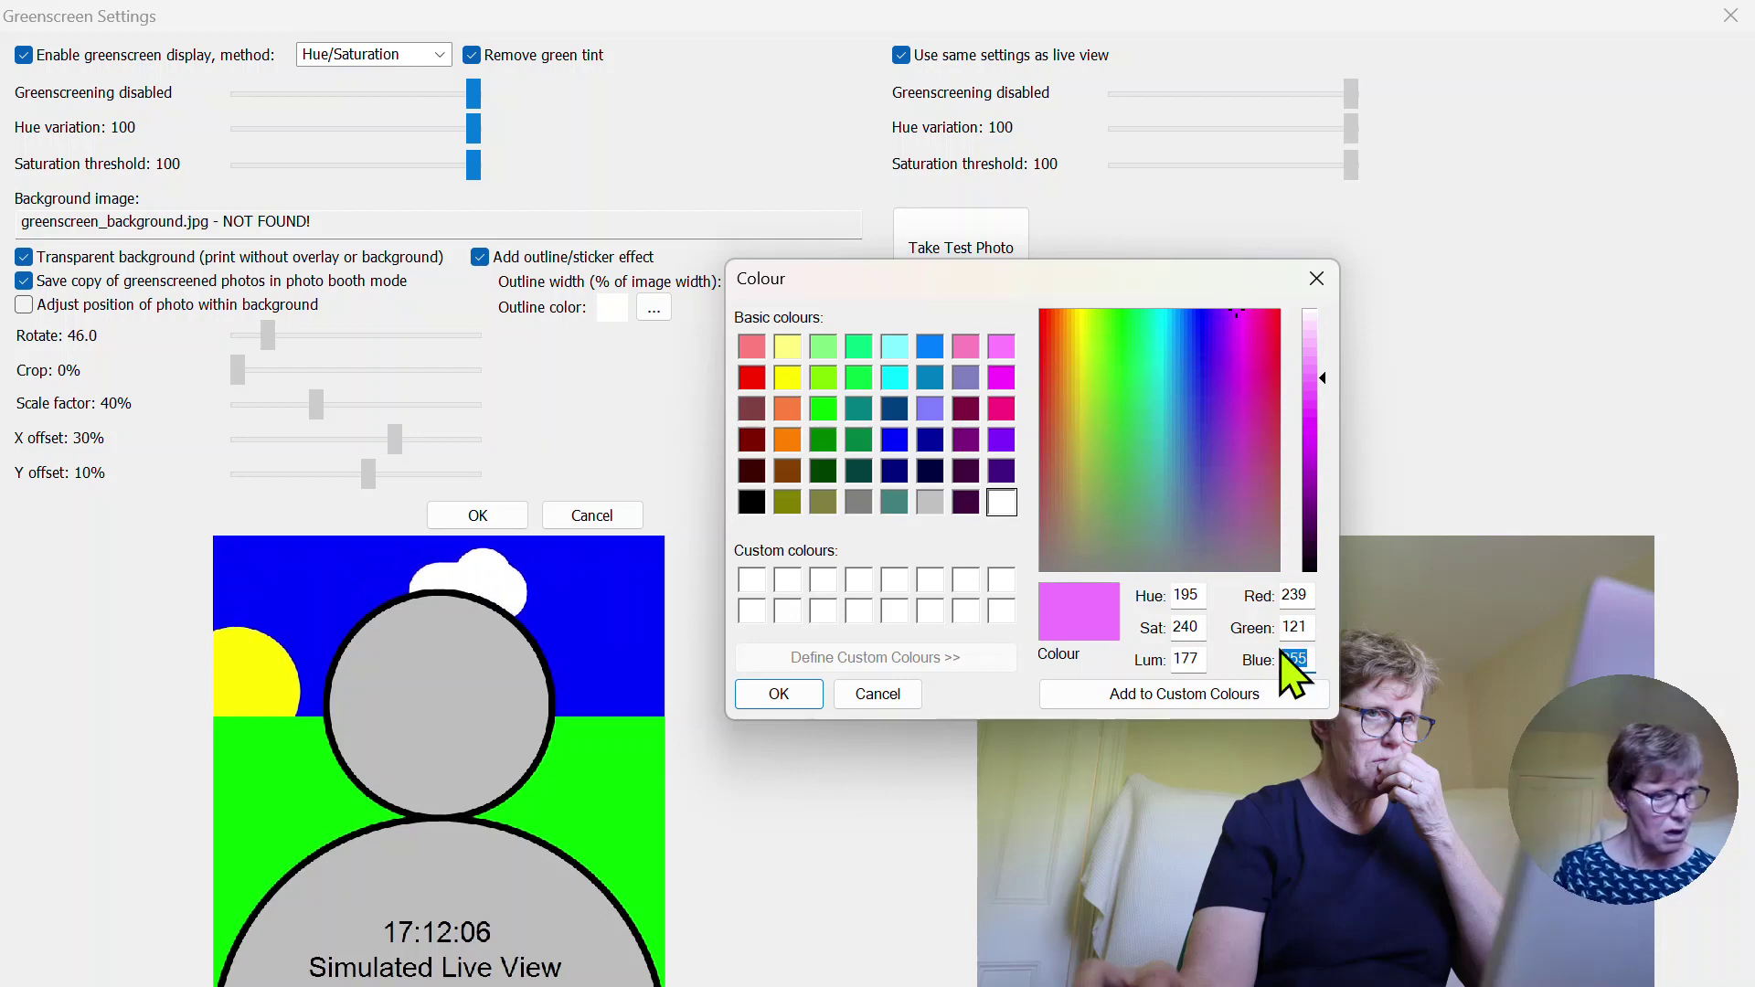
type("8")
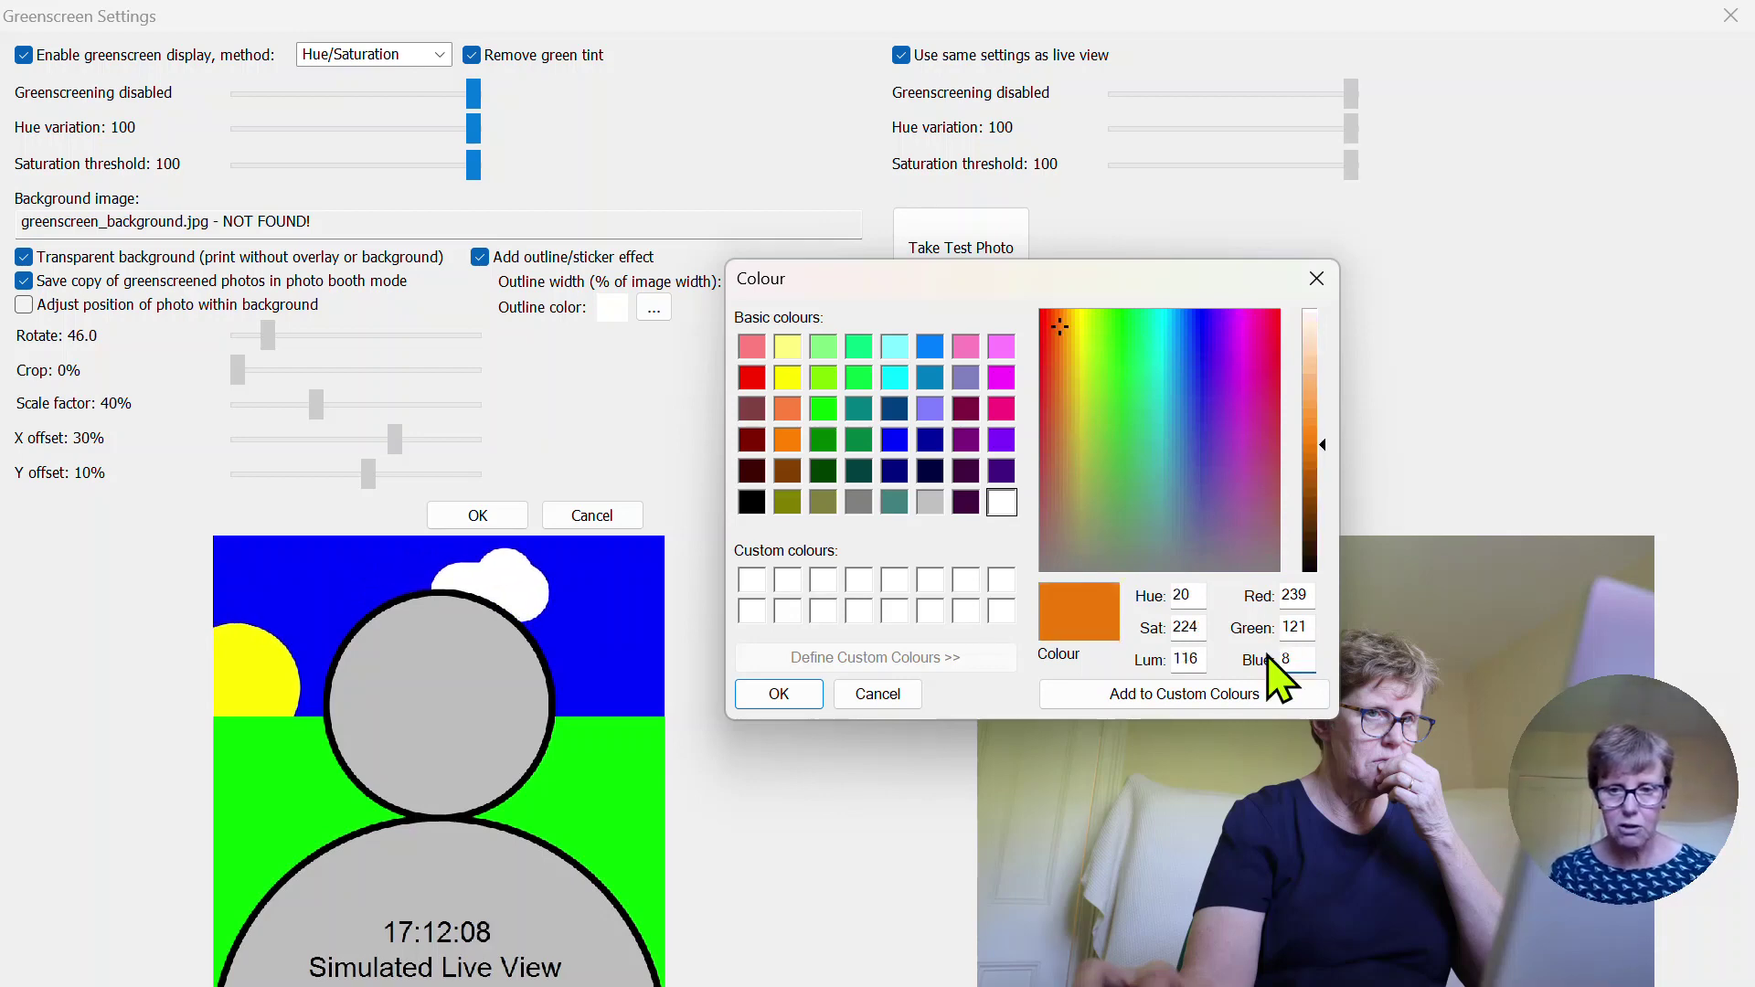
left_click(813, 695)
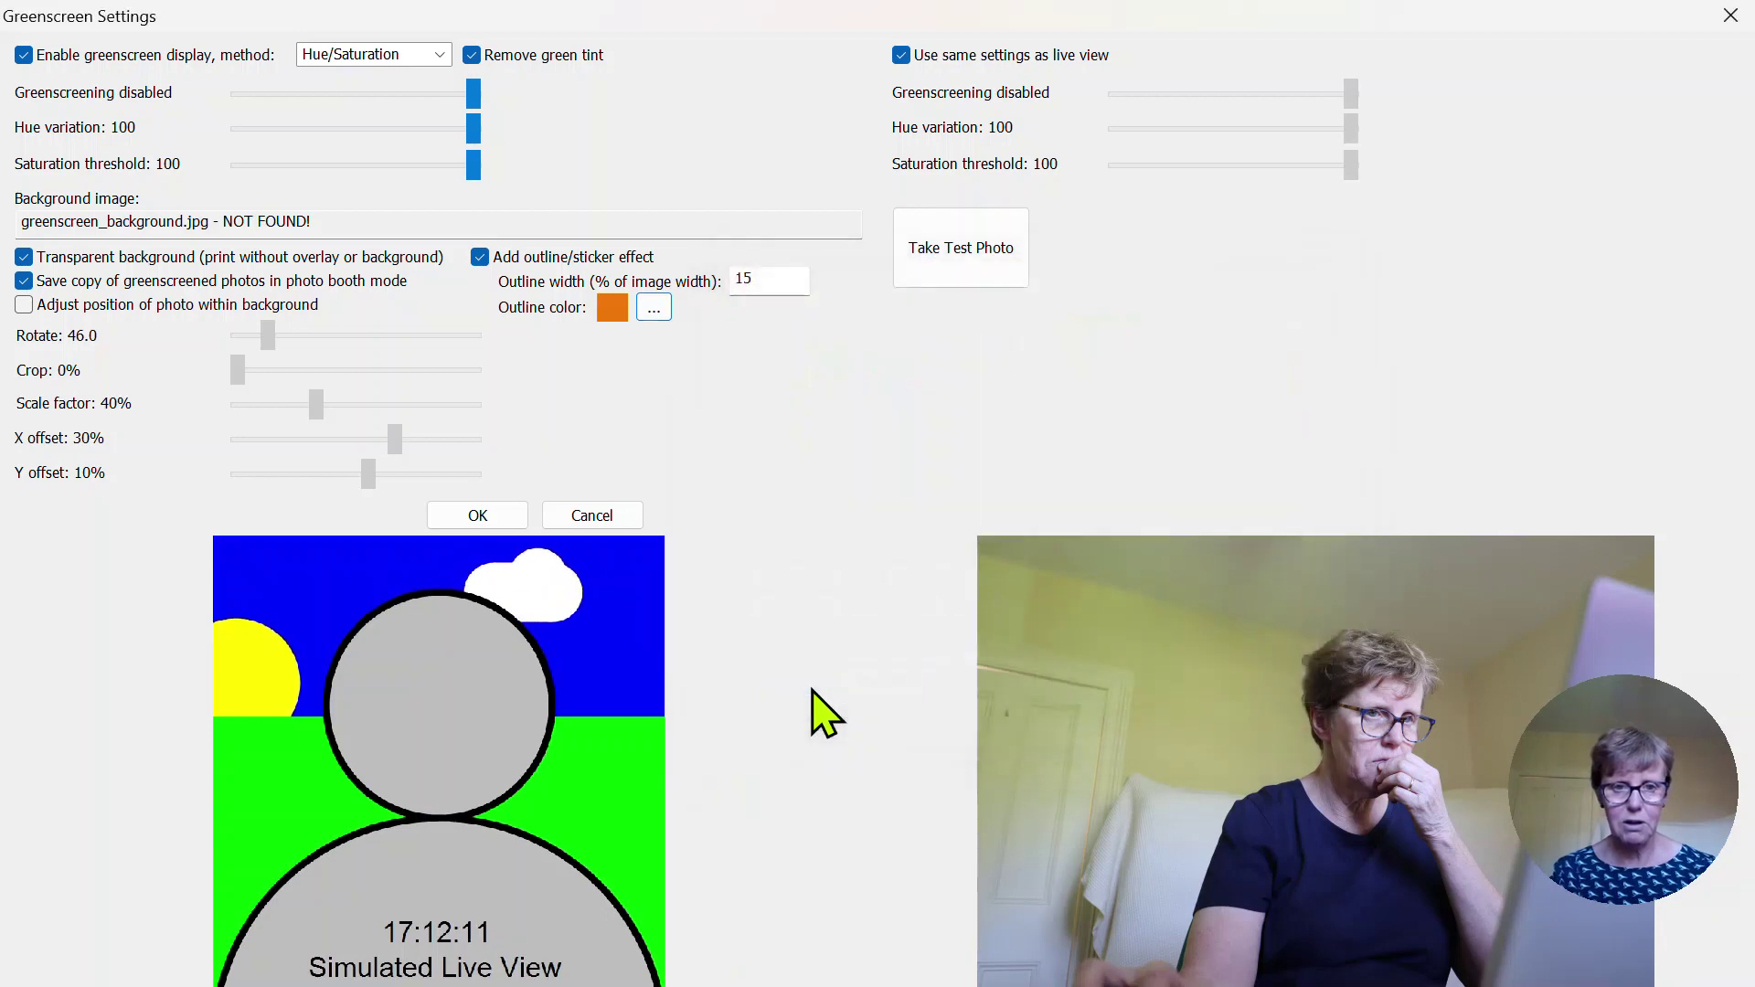
left_click(491, 520)
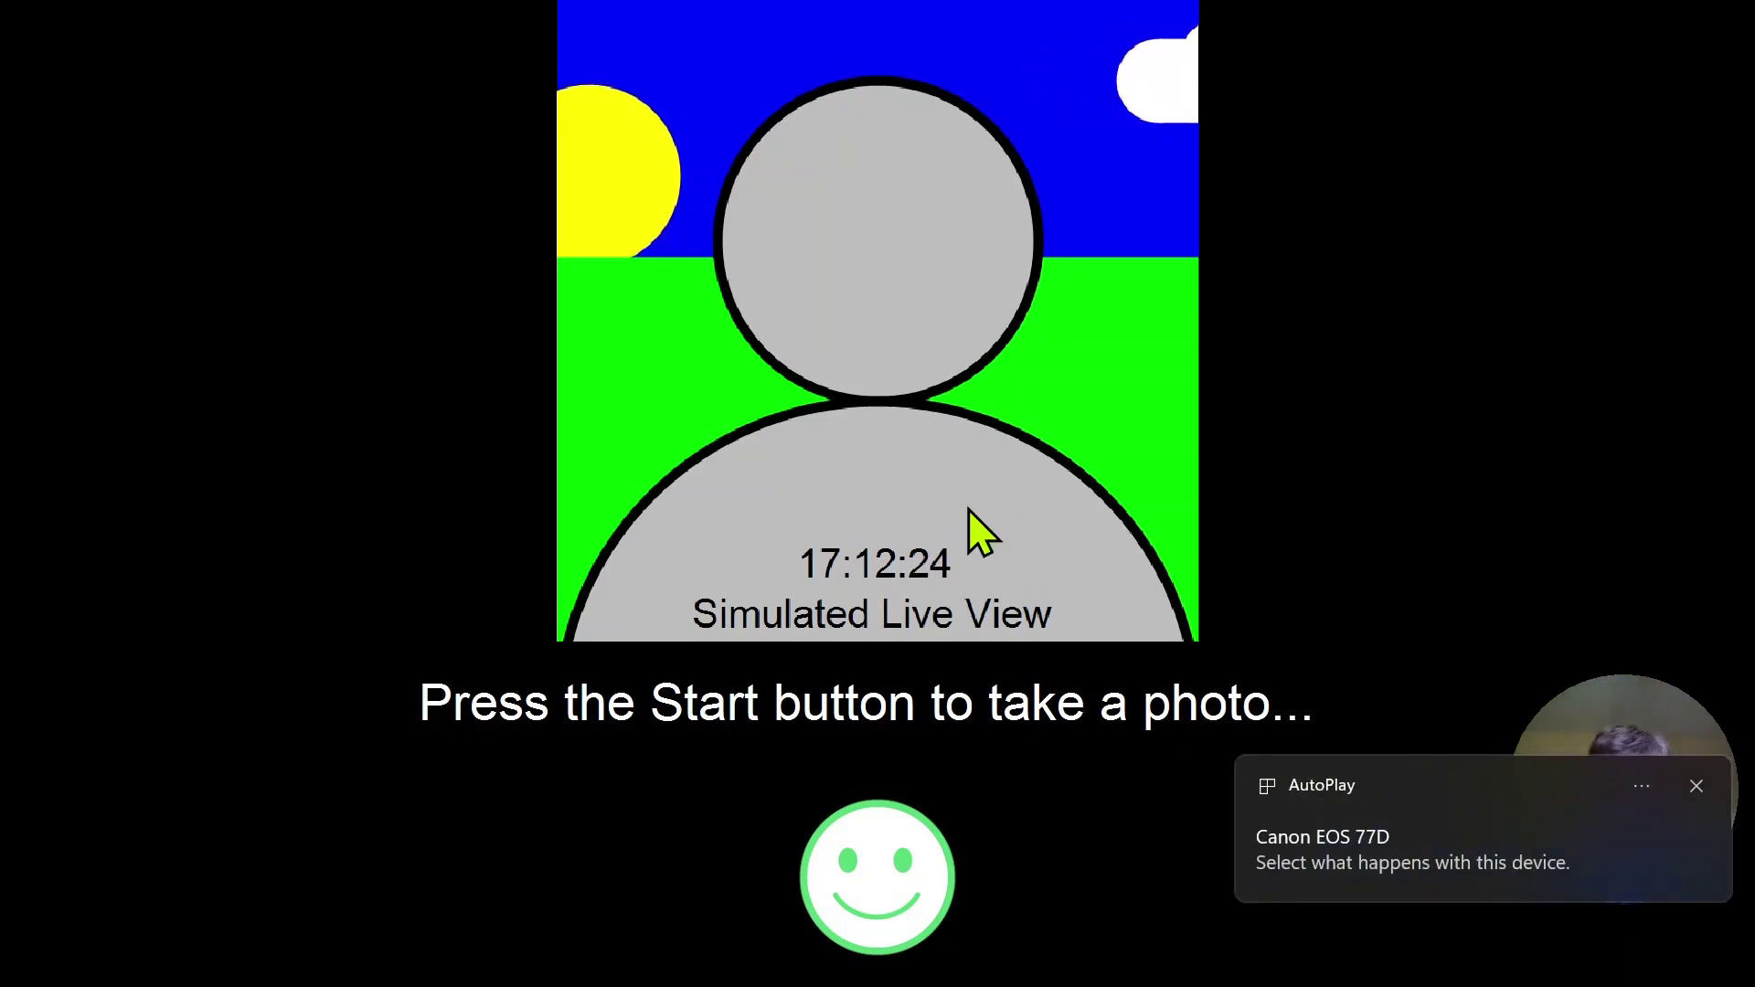
- Leave the full-screen booth with Escape after the orange-outlined test photo IMG_0014.JPG
key("Escape")
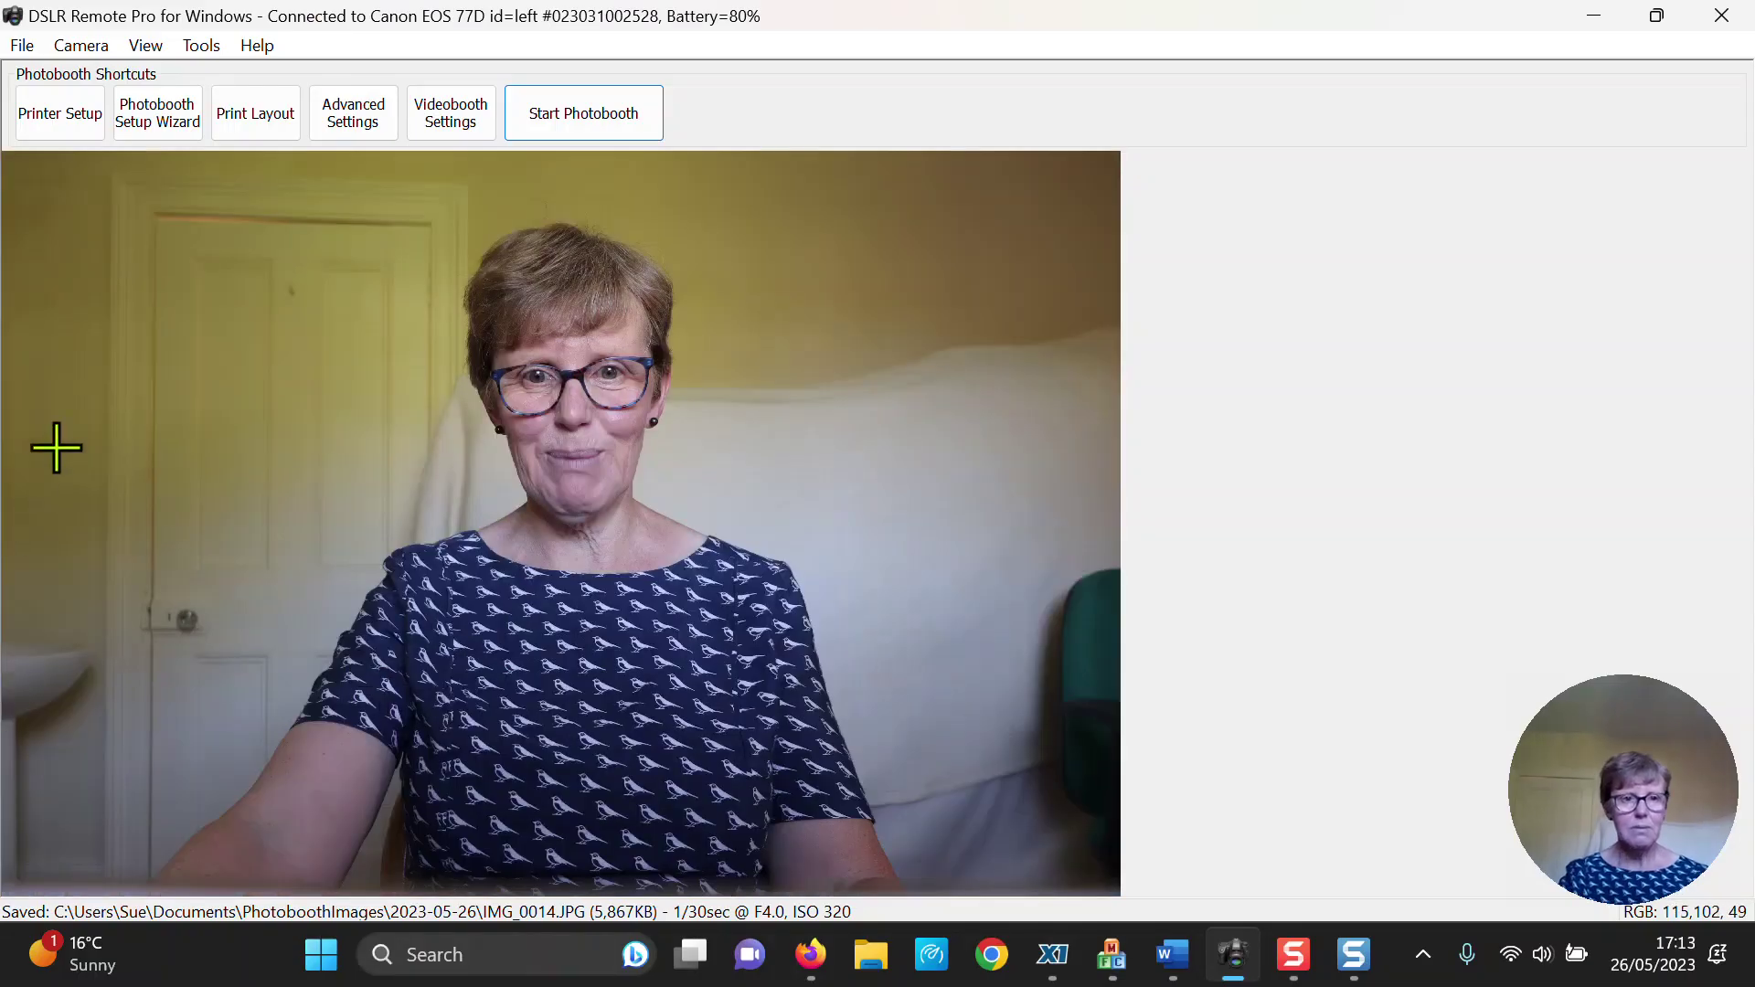
- Move photo 1 down to Top 104 on the Scrapbook Effect Demo layout and confirm
left_click(255, 129)
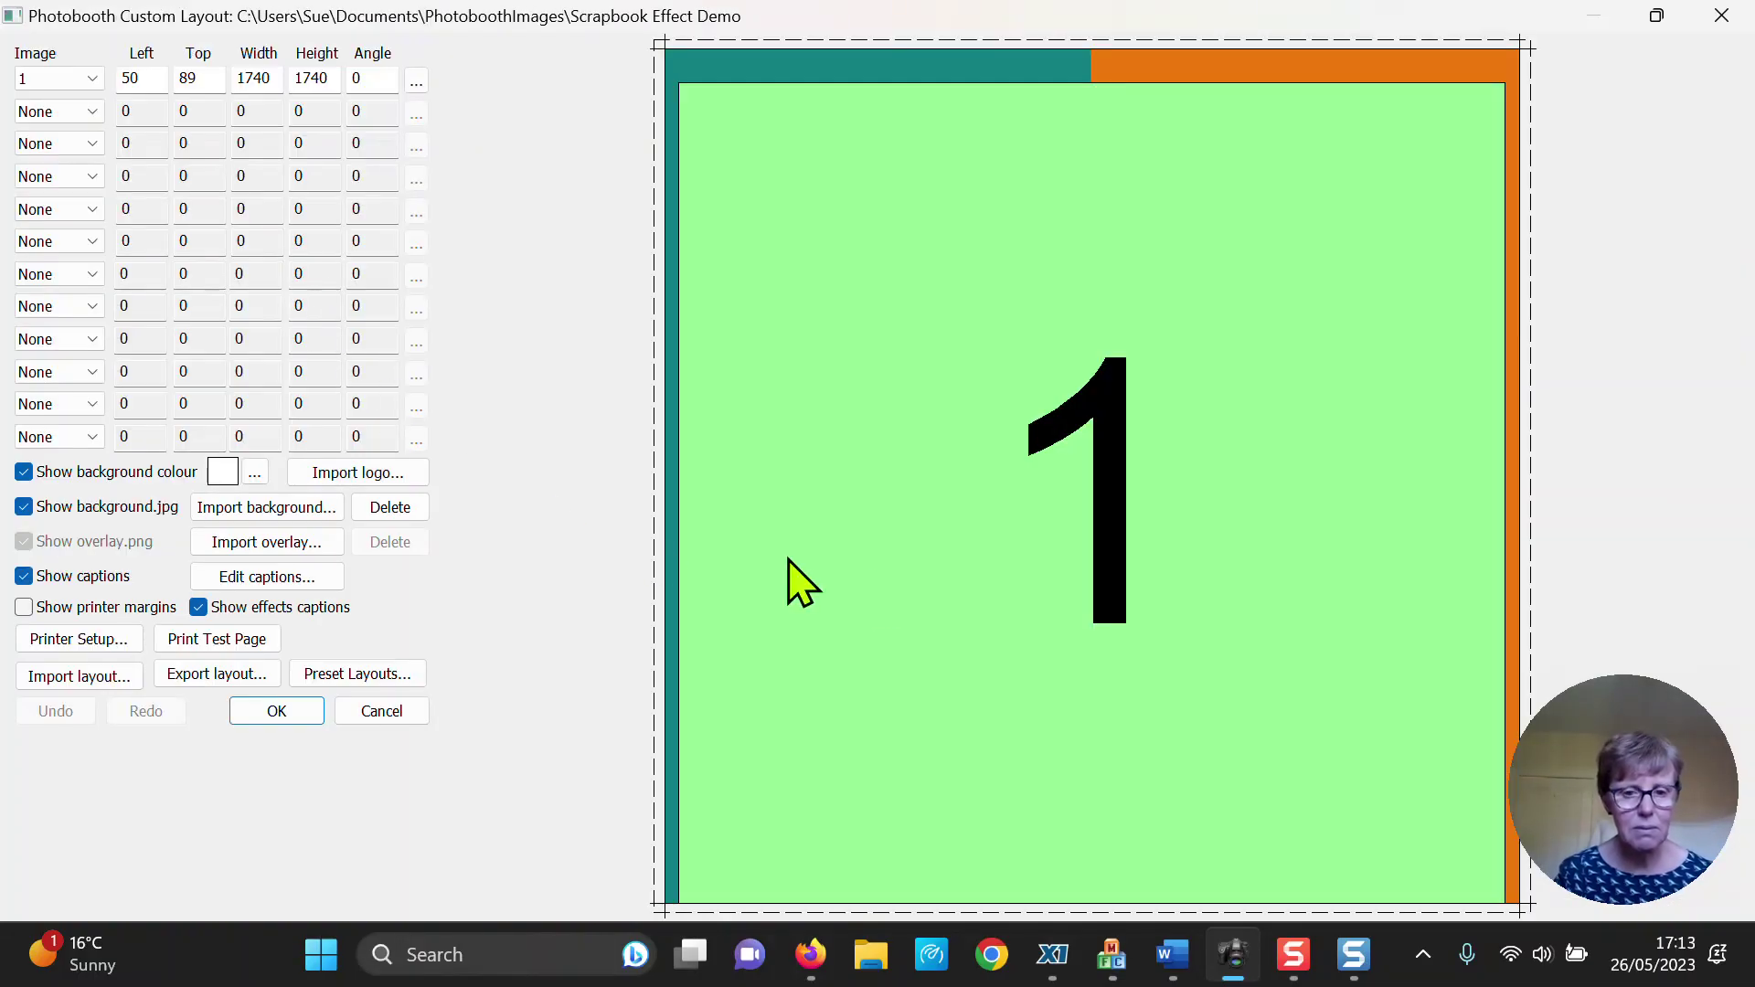
left_click(929, 567)
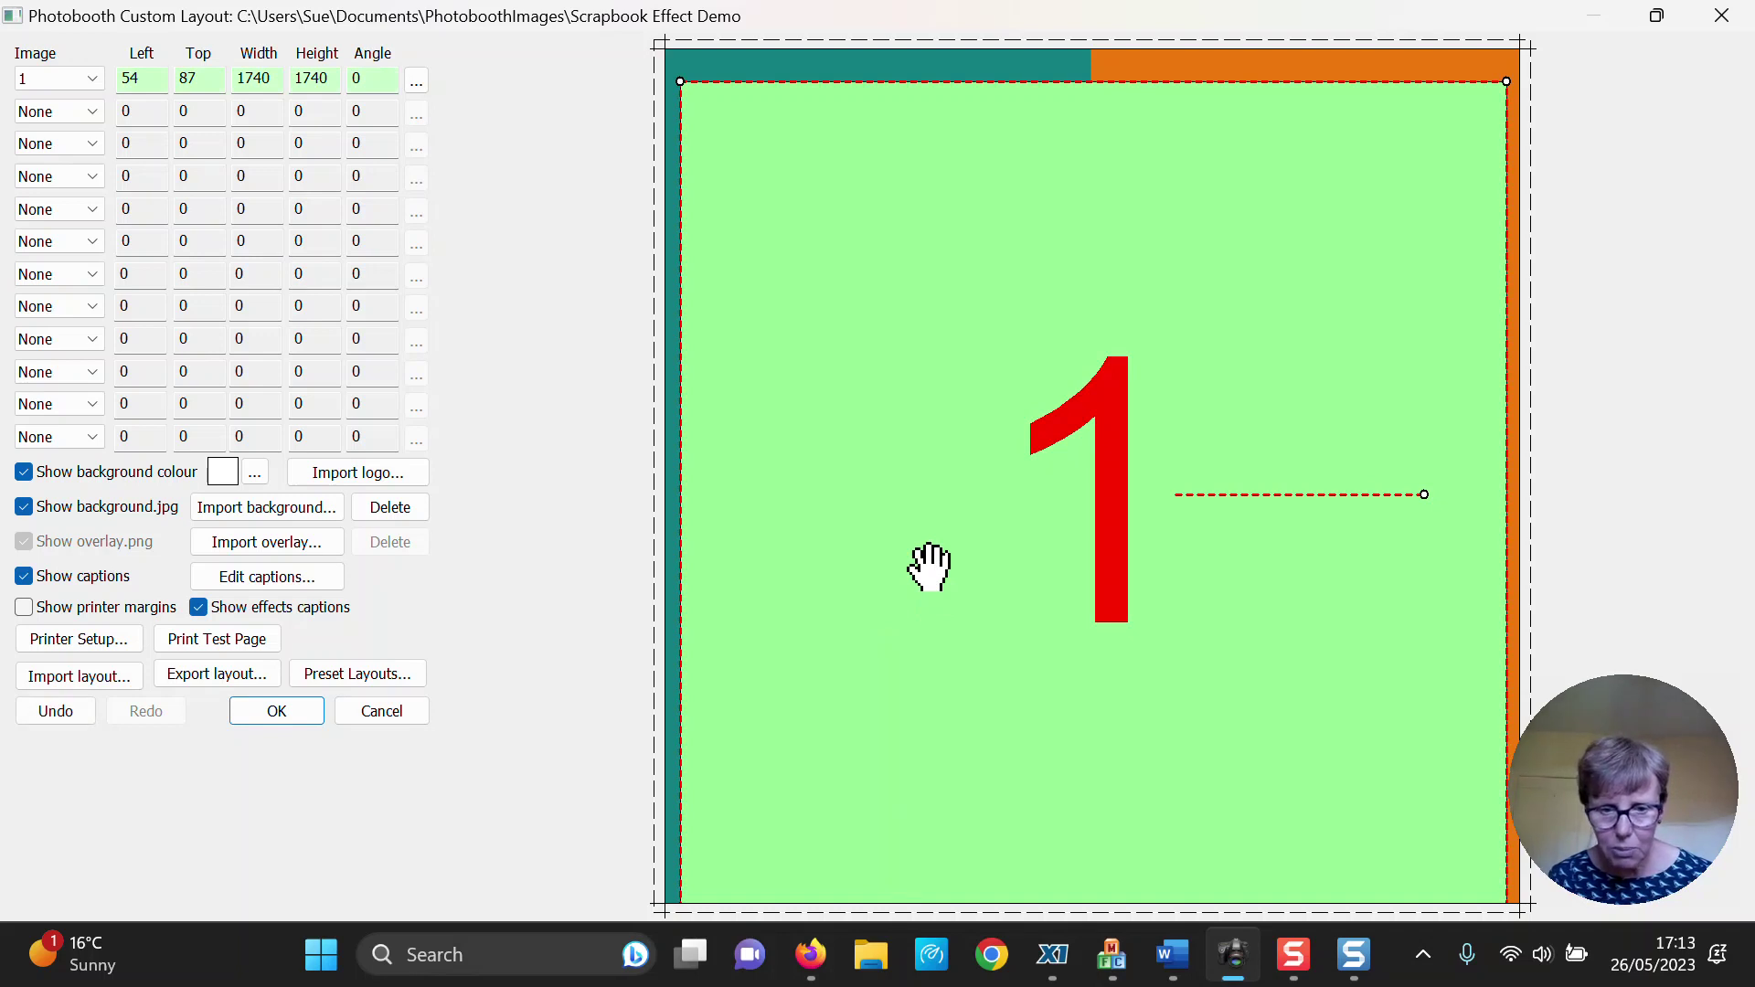
left_click_drag(928, 567, 927, 574)
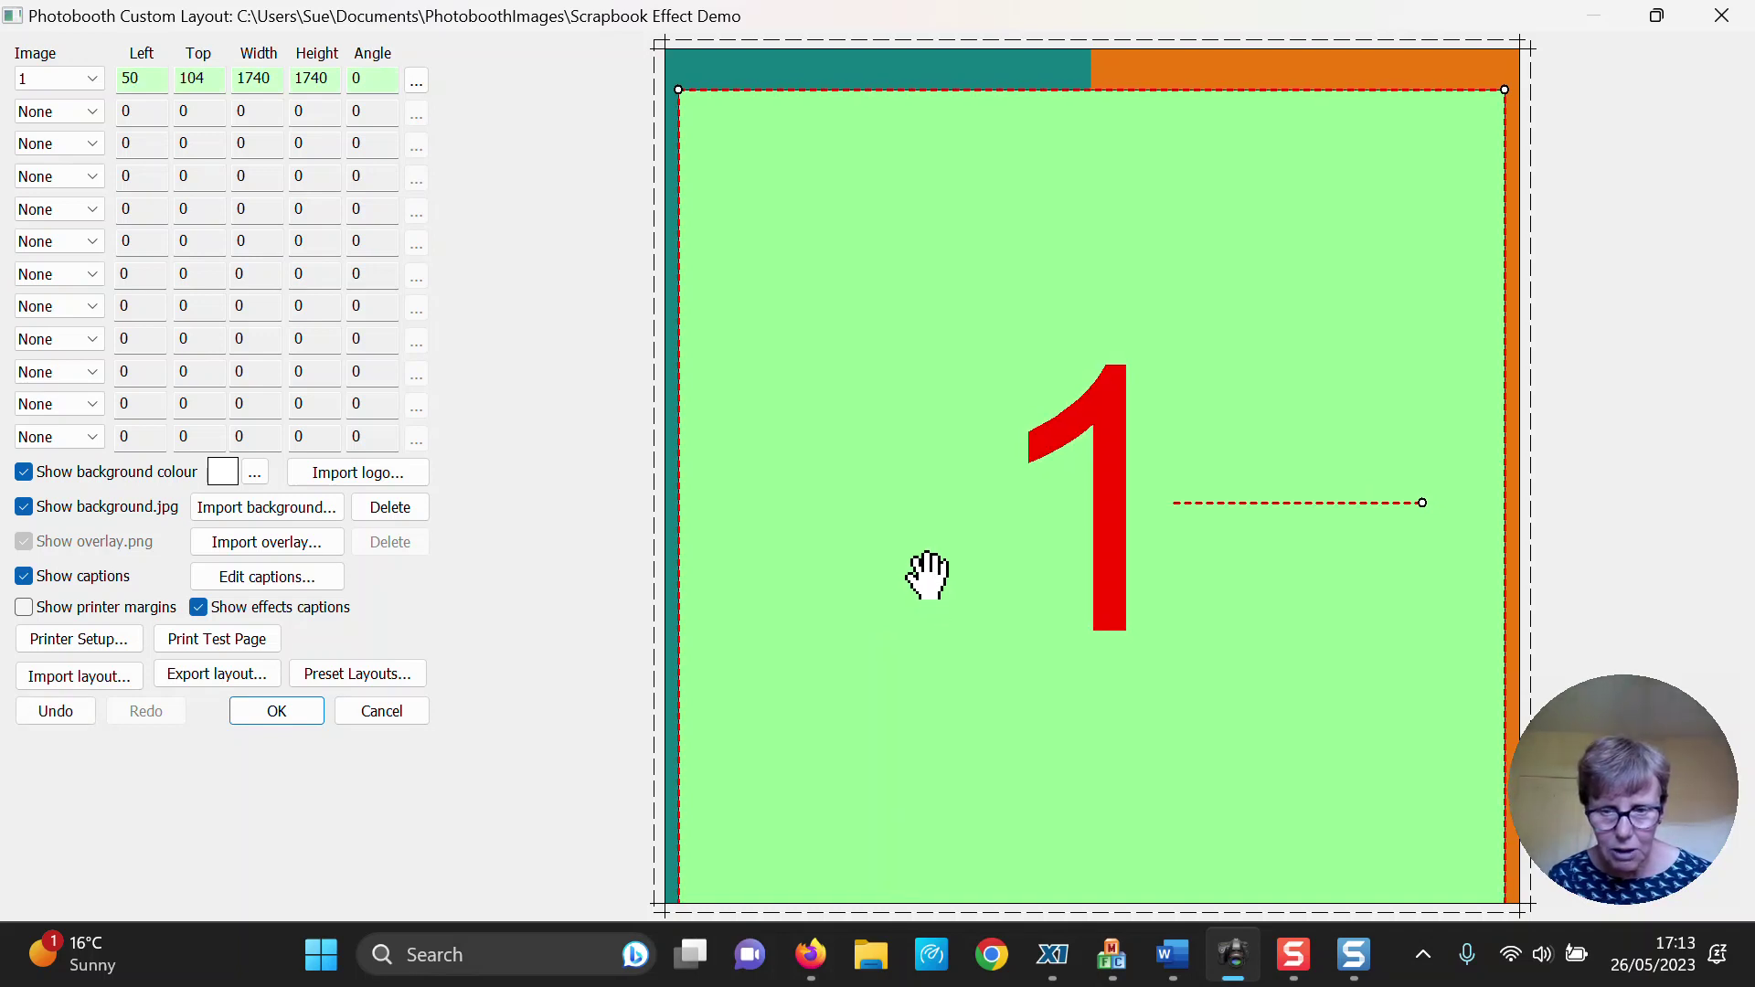
left_click(295, 714)
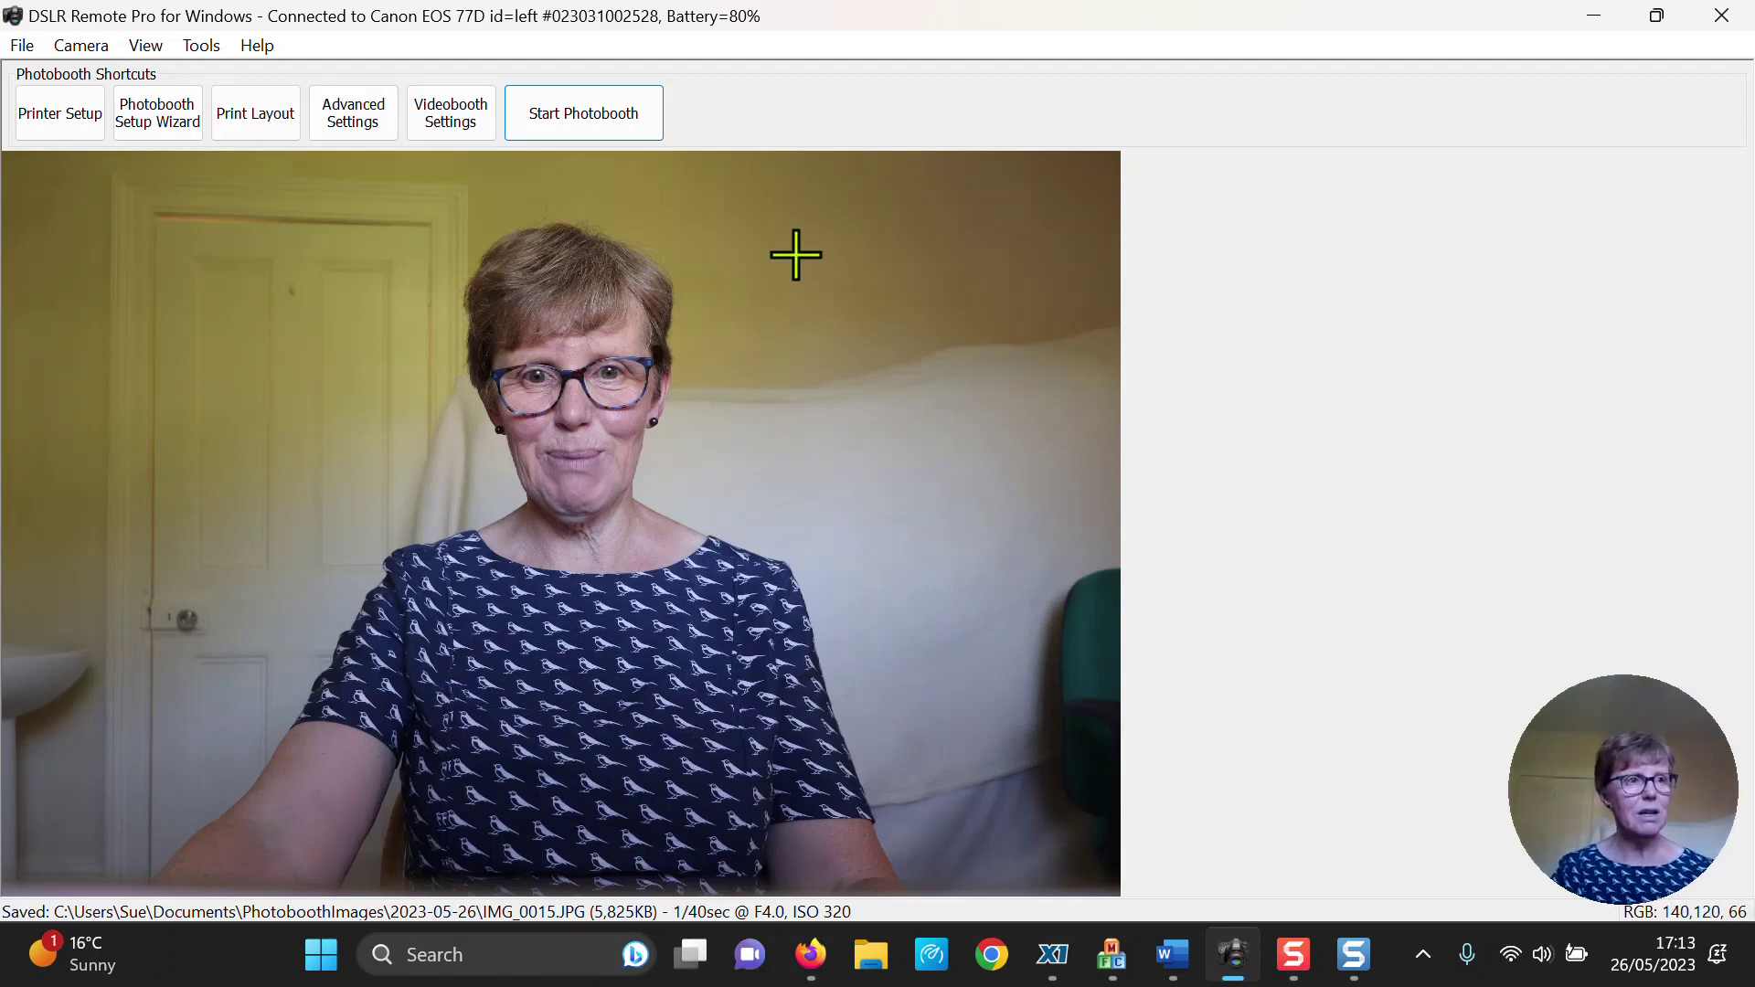
- Close DSLR Remote Pro, then browse the Breeze Systems tutorials by product
left_click(1718, 25)
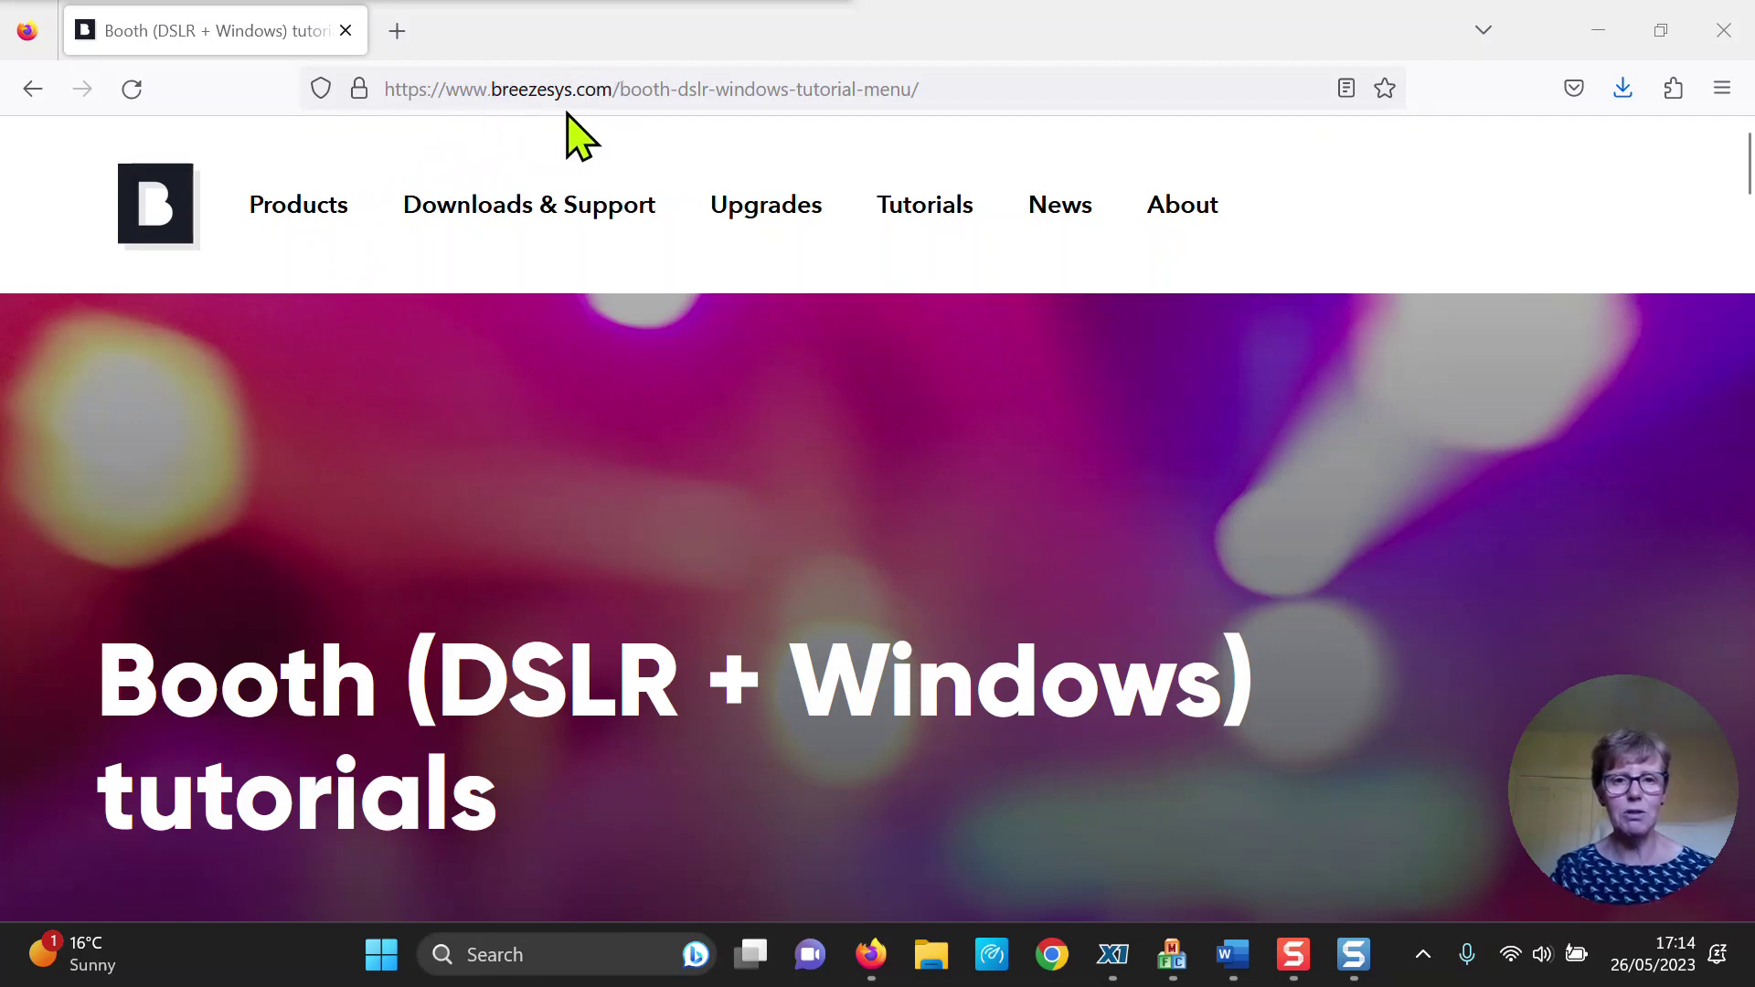
left_click(933, 231)
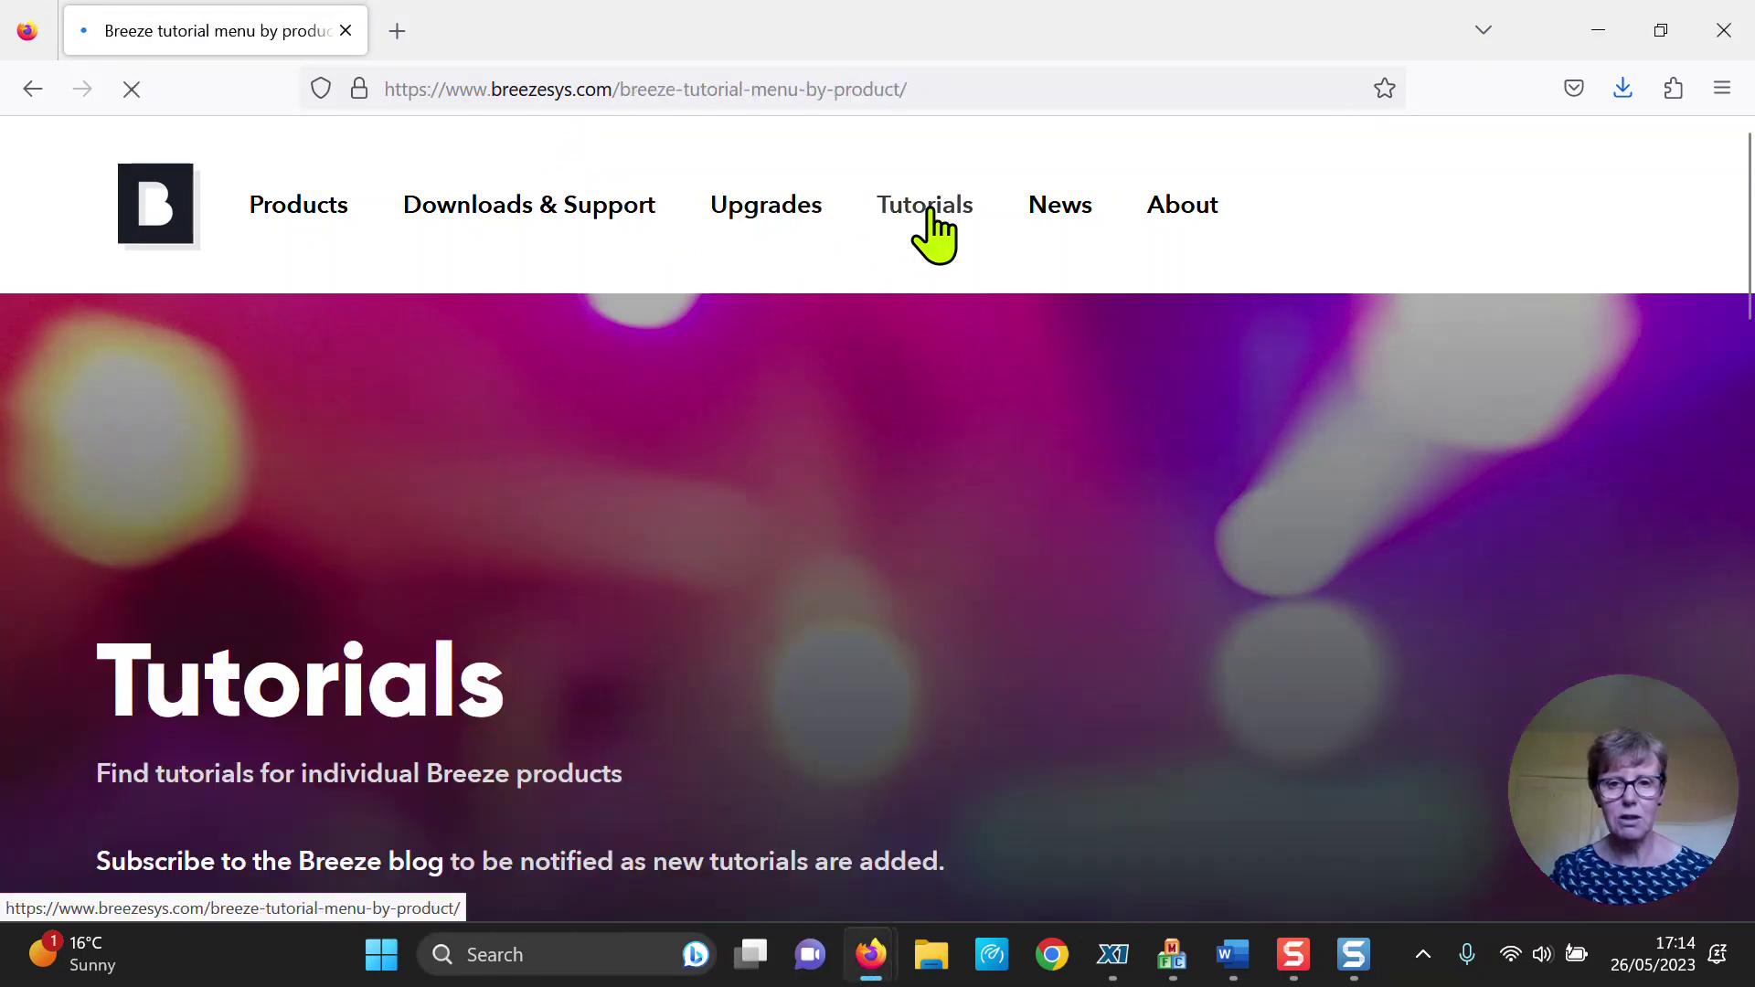
scroll(935, 348, "down", 6)
scroll(942, 356, "down", 3)
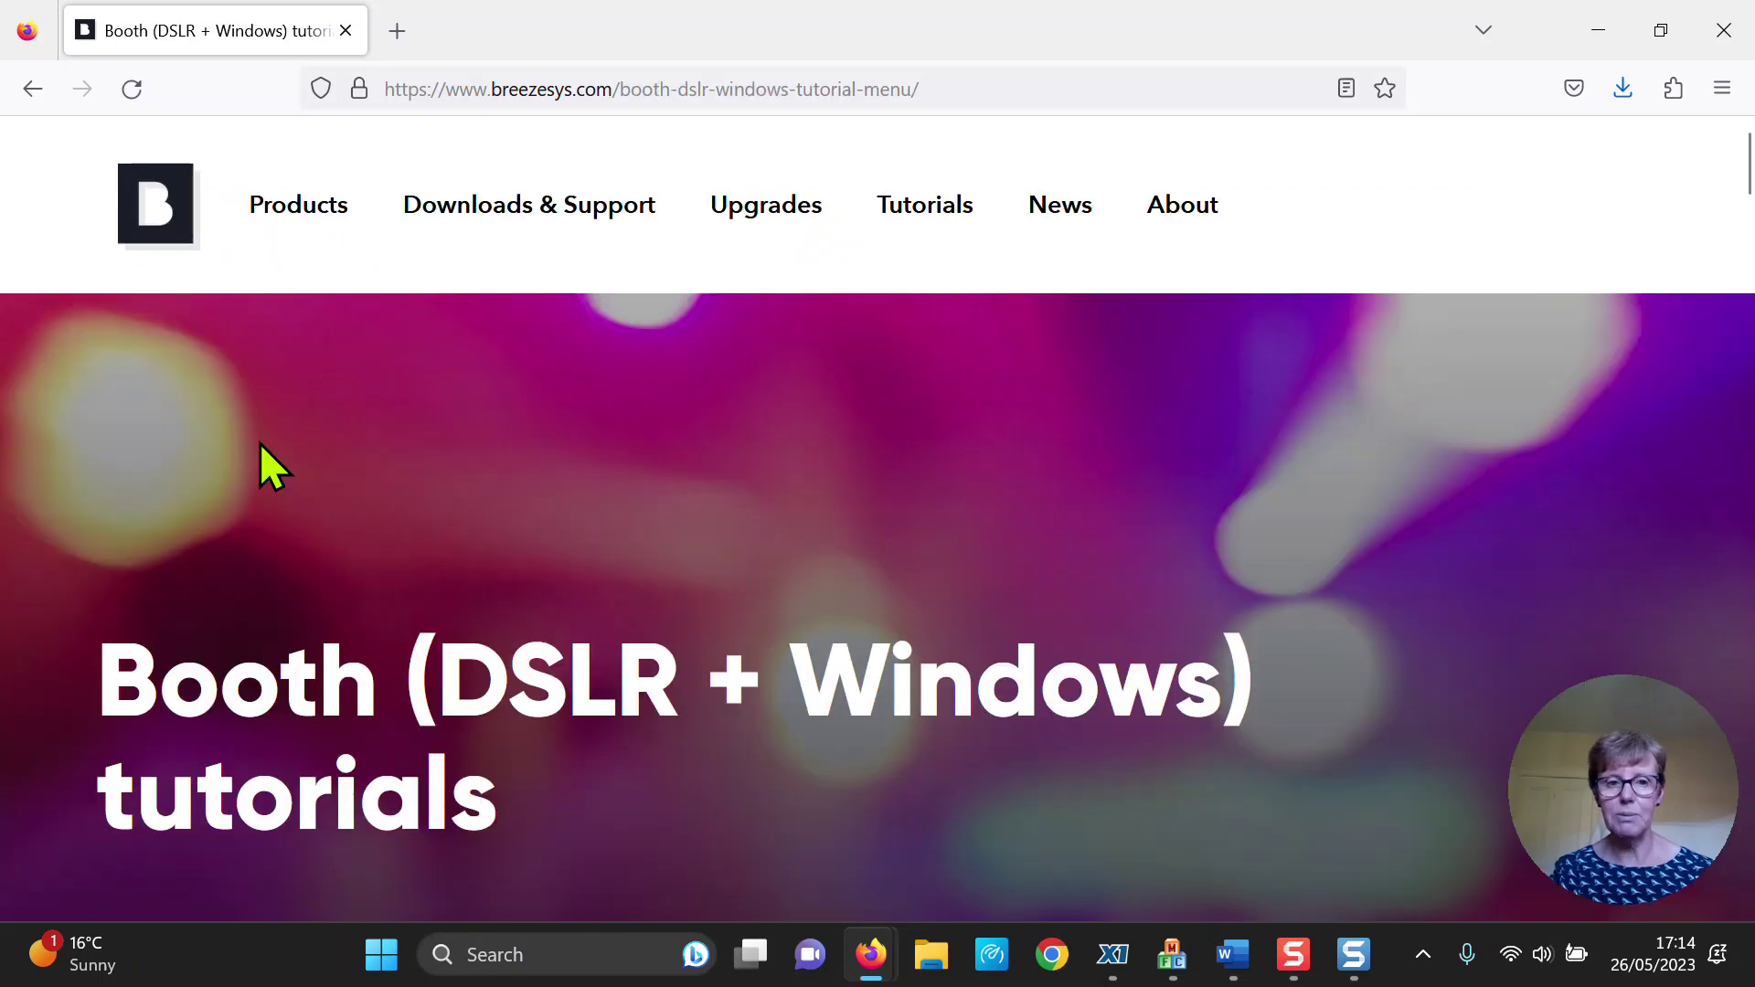
- Scroll down to the AI based Background Removal tutorials, then open the Windows Start menu
scroll(568, 448, "down", 7)
scroll(572, 453, "down", 2)
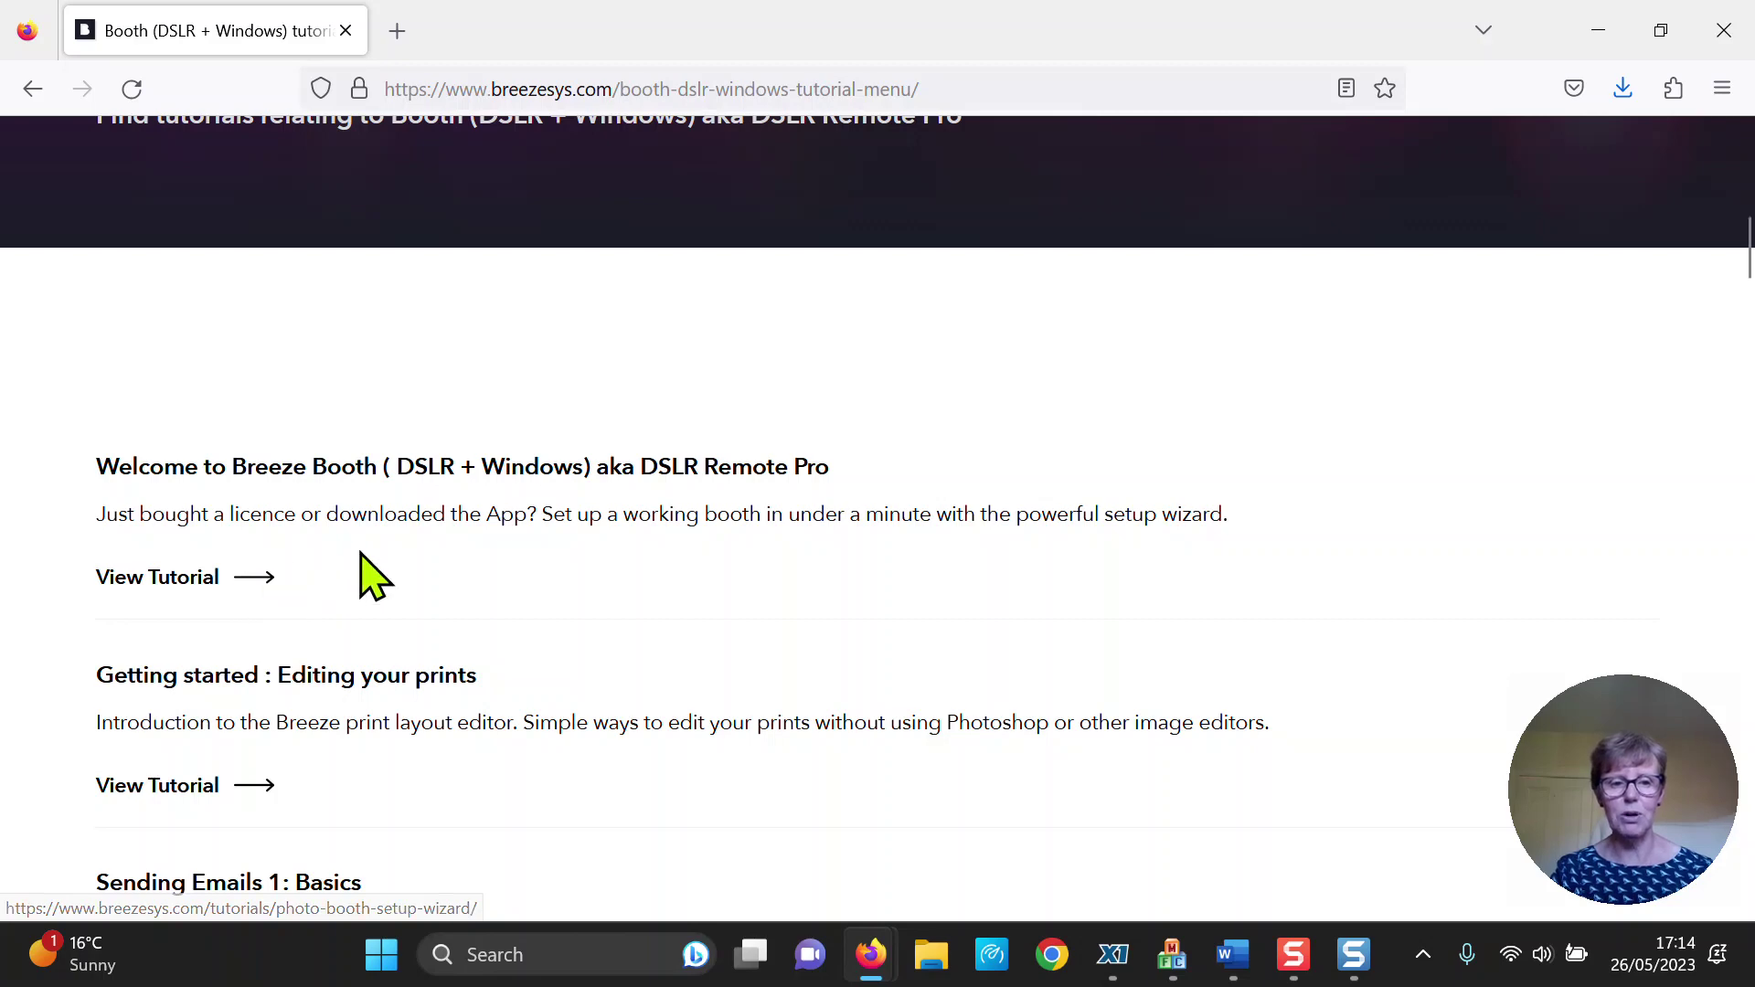
scroll(361, 576, "down", 4)
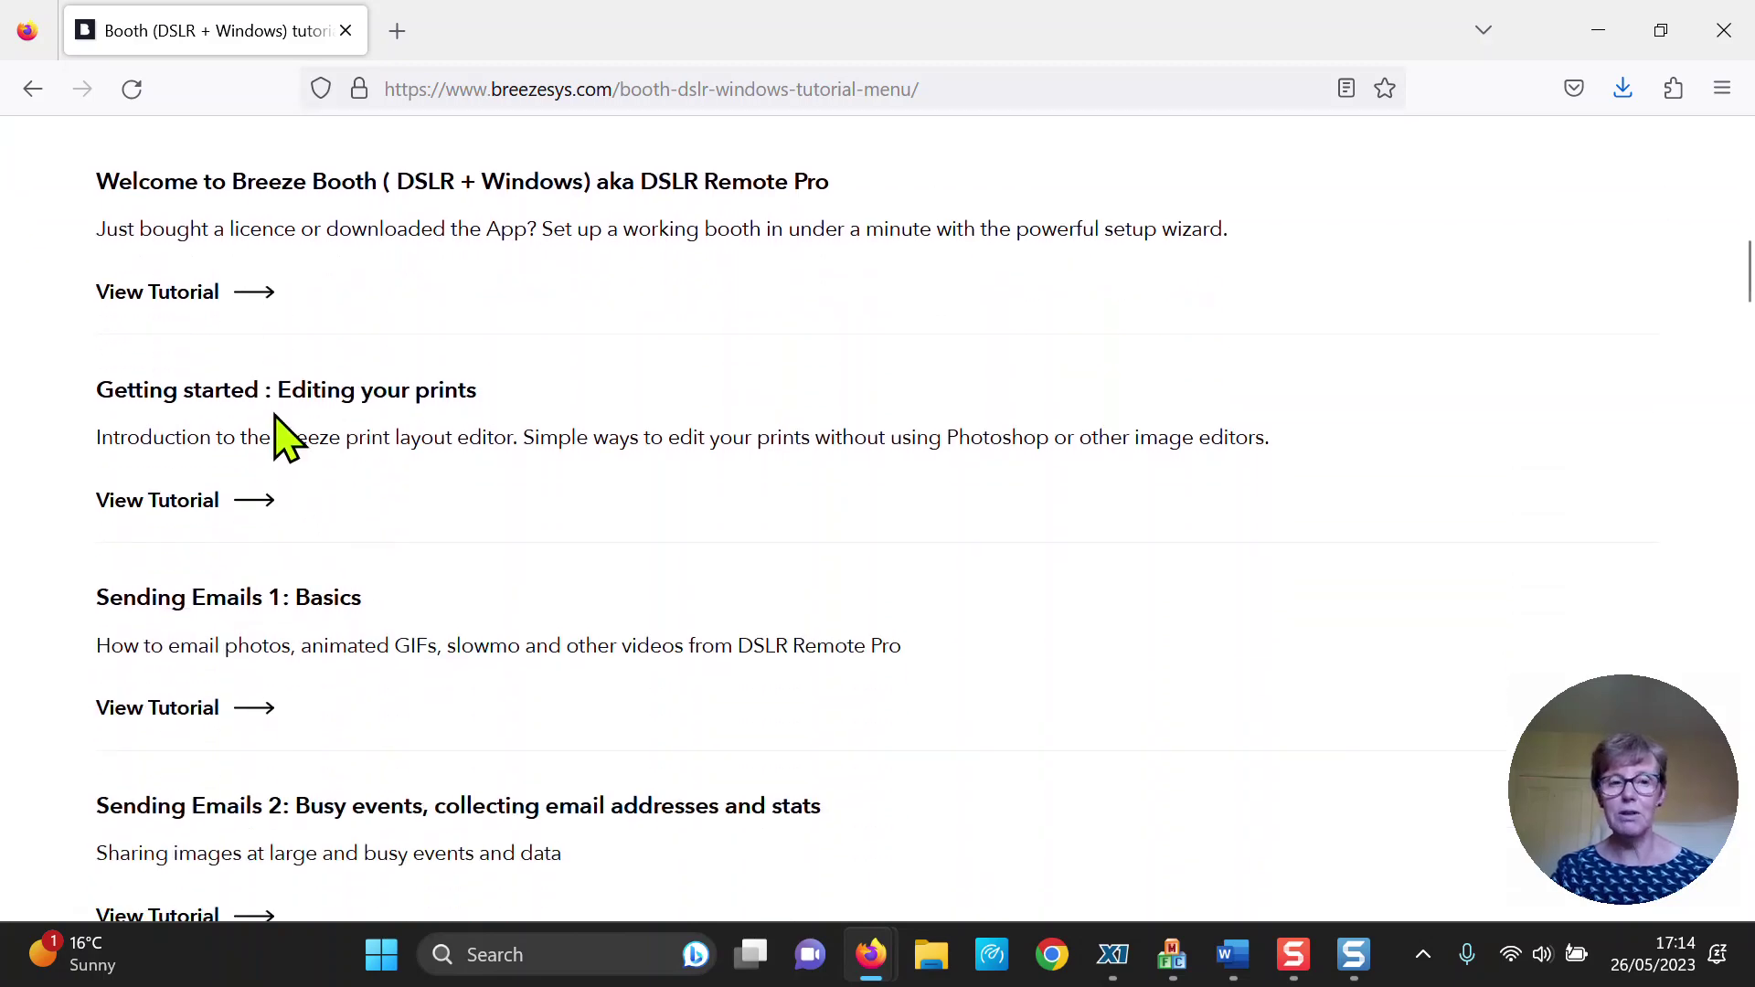
scroll(331, 441, "down", 2)
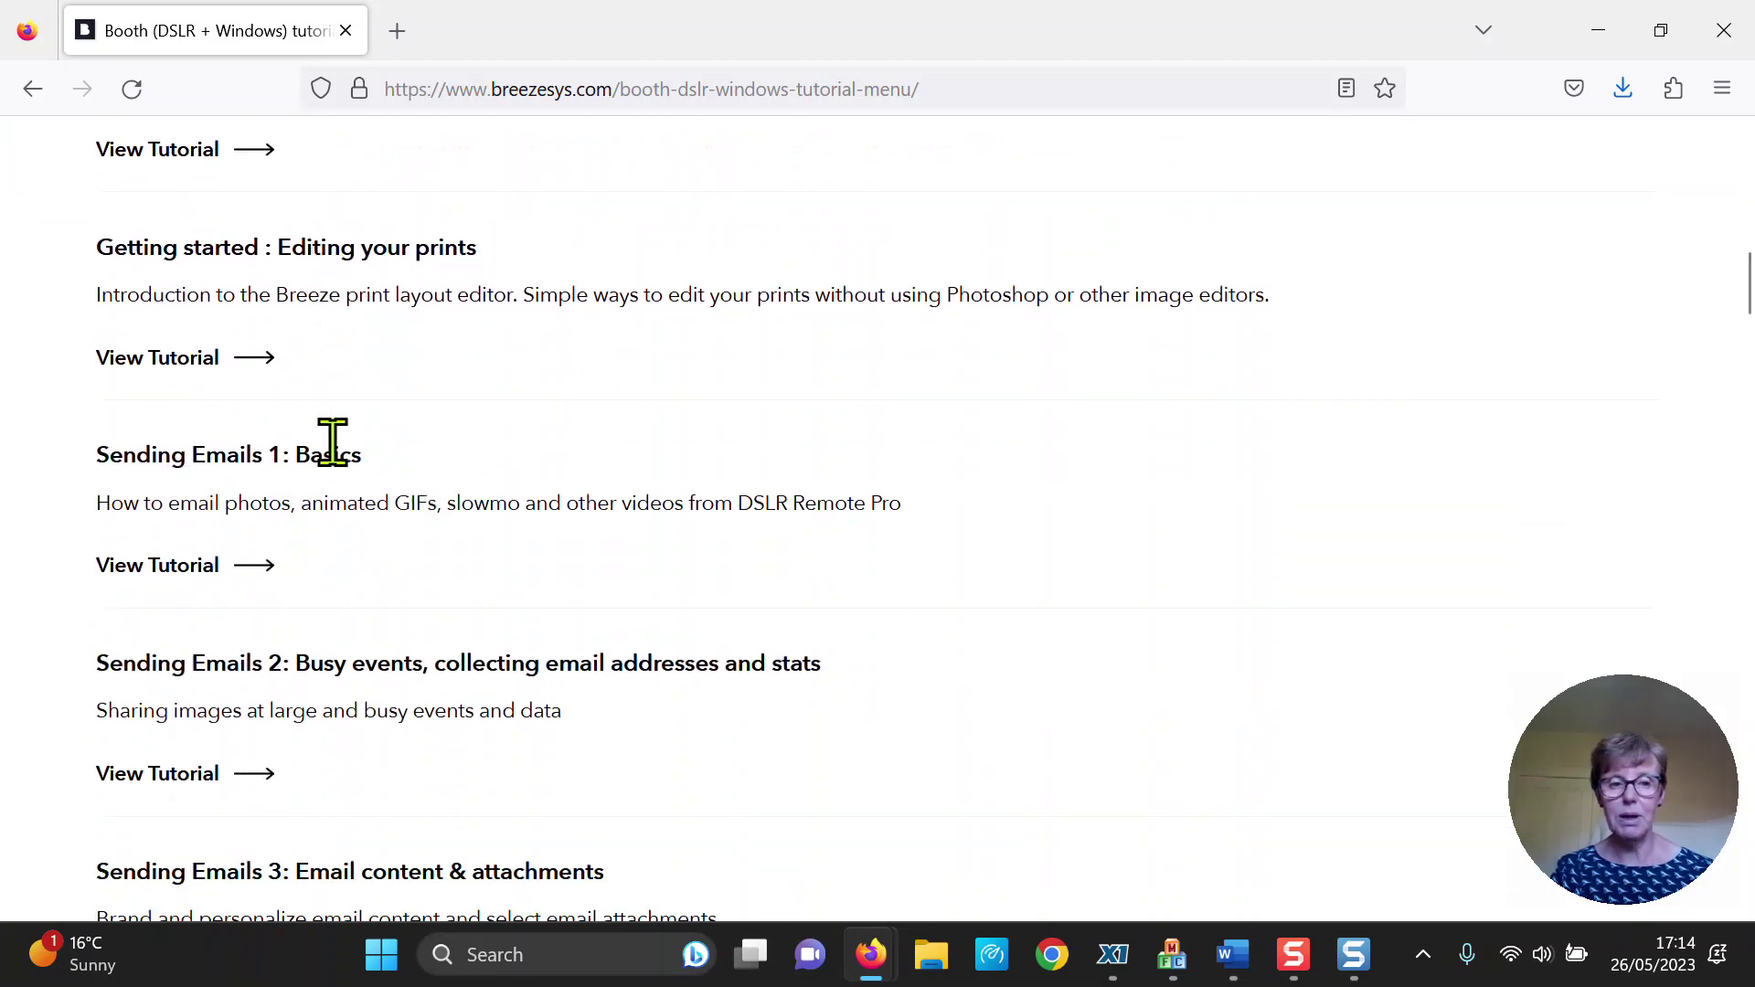
scroll(332, 443, "down", 2)
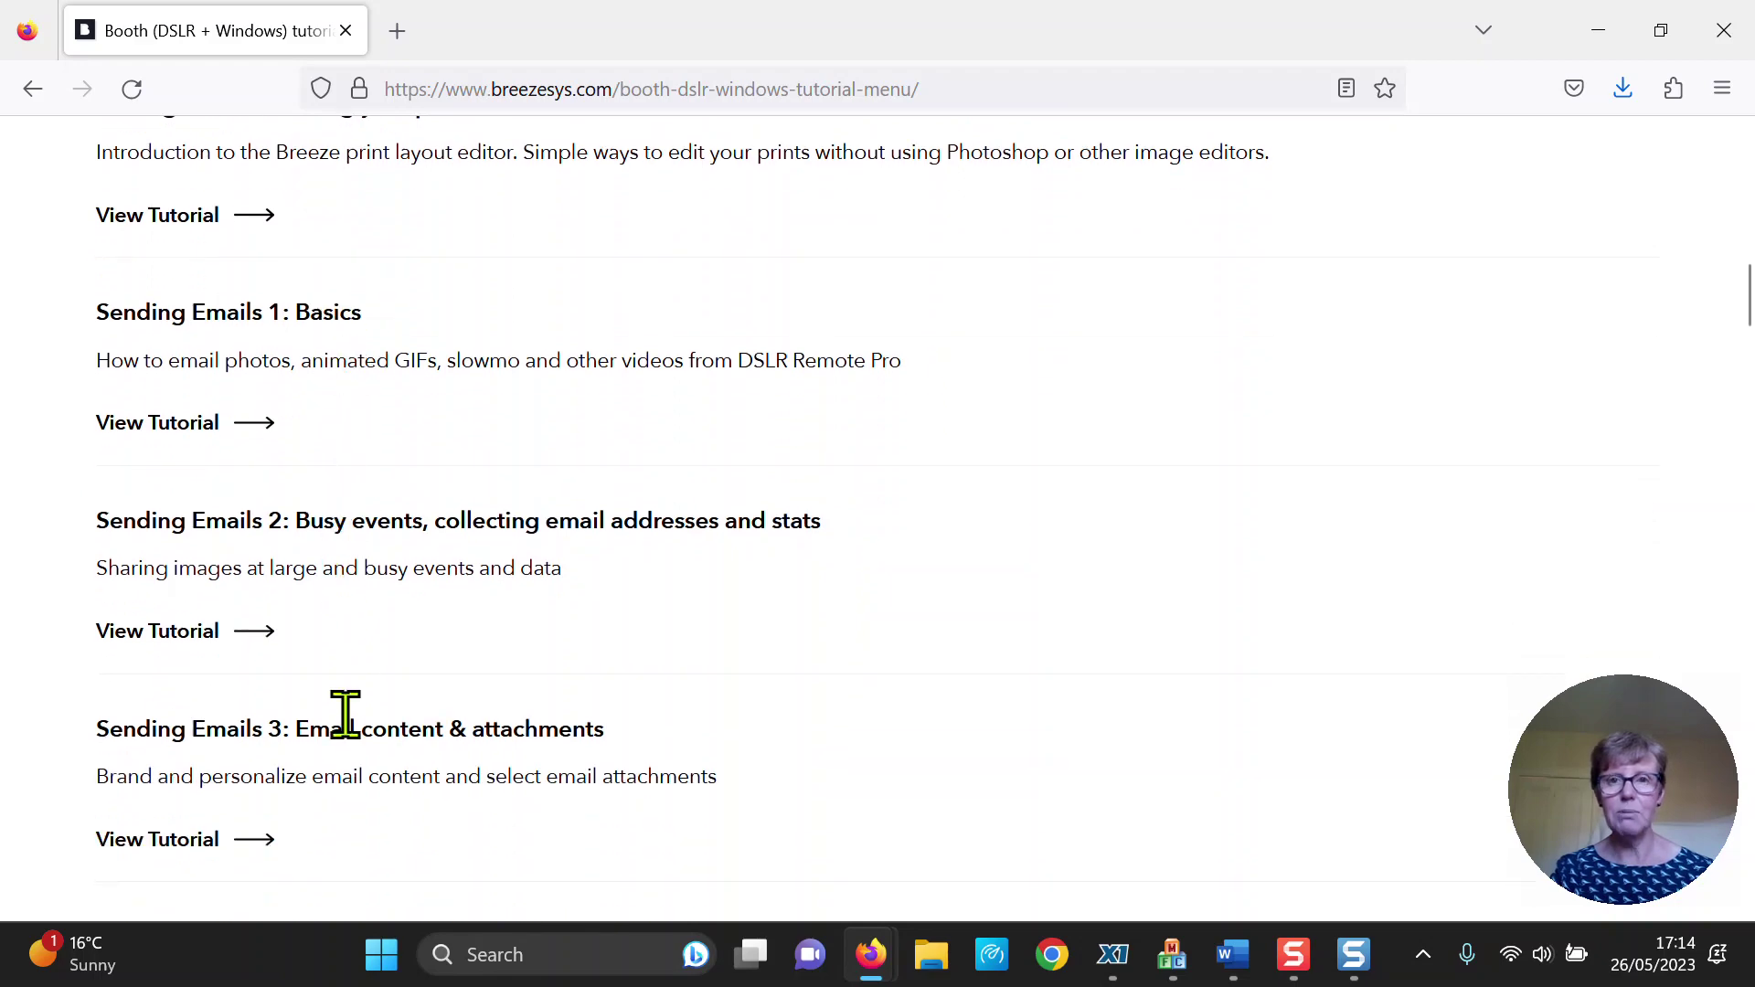
scroll(448, 654, "down", 6)
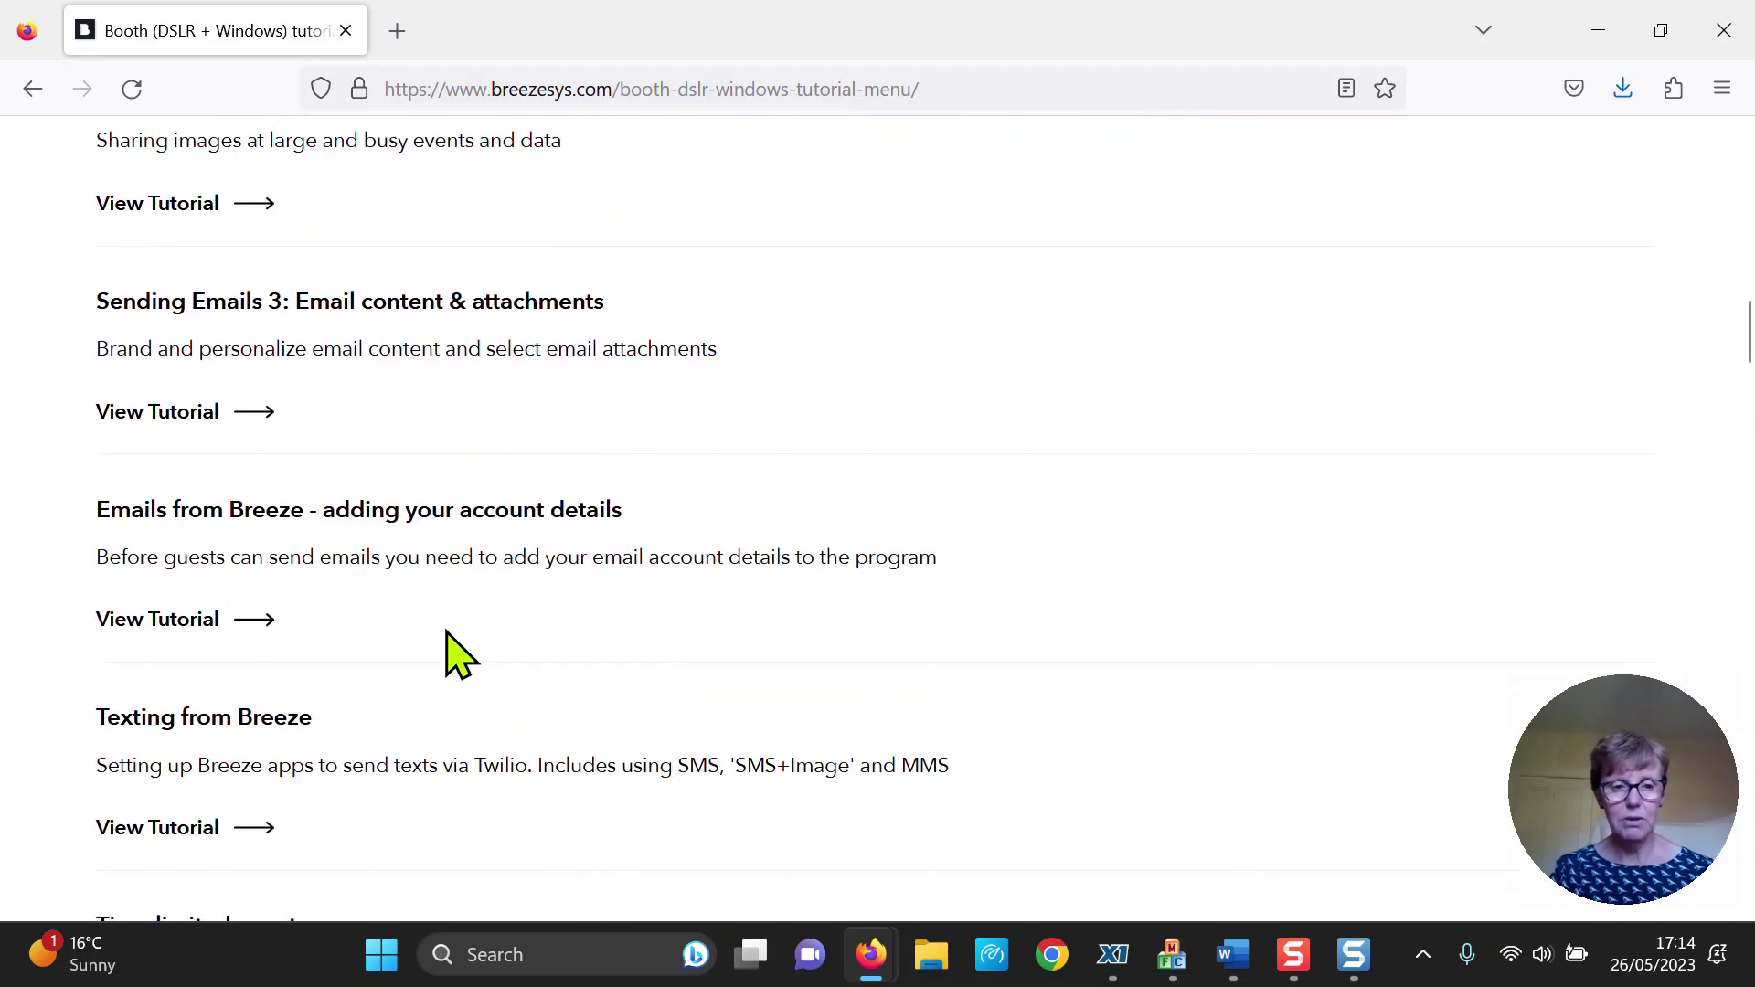
scroll(448, 653, "down", 20)
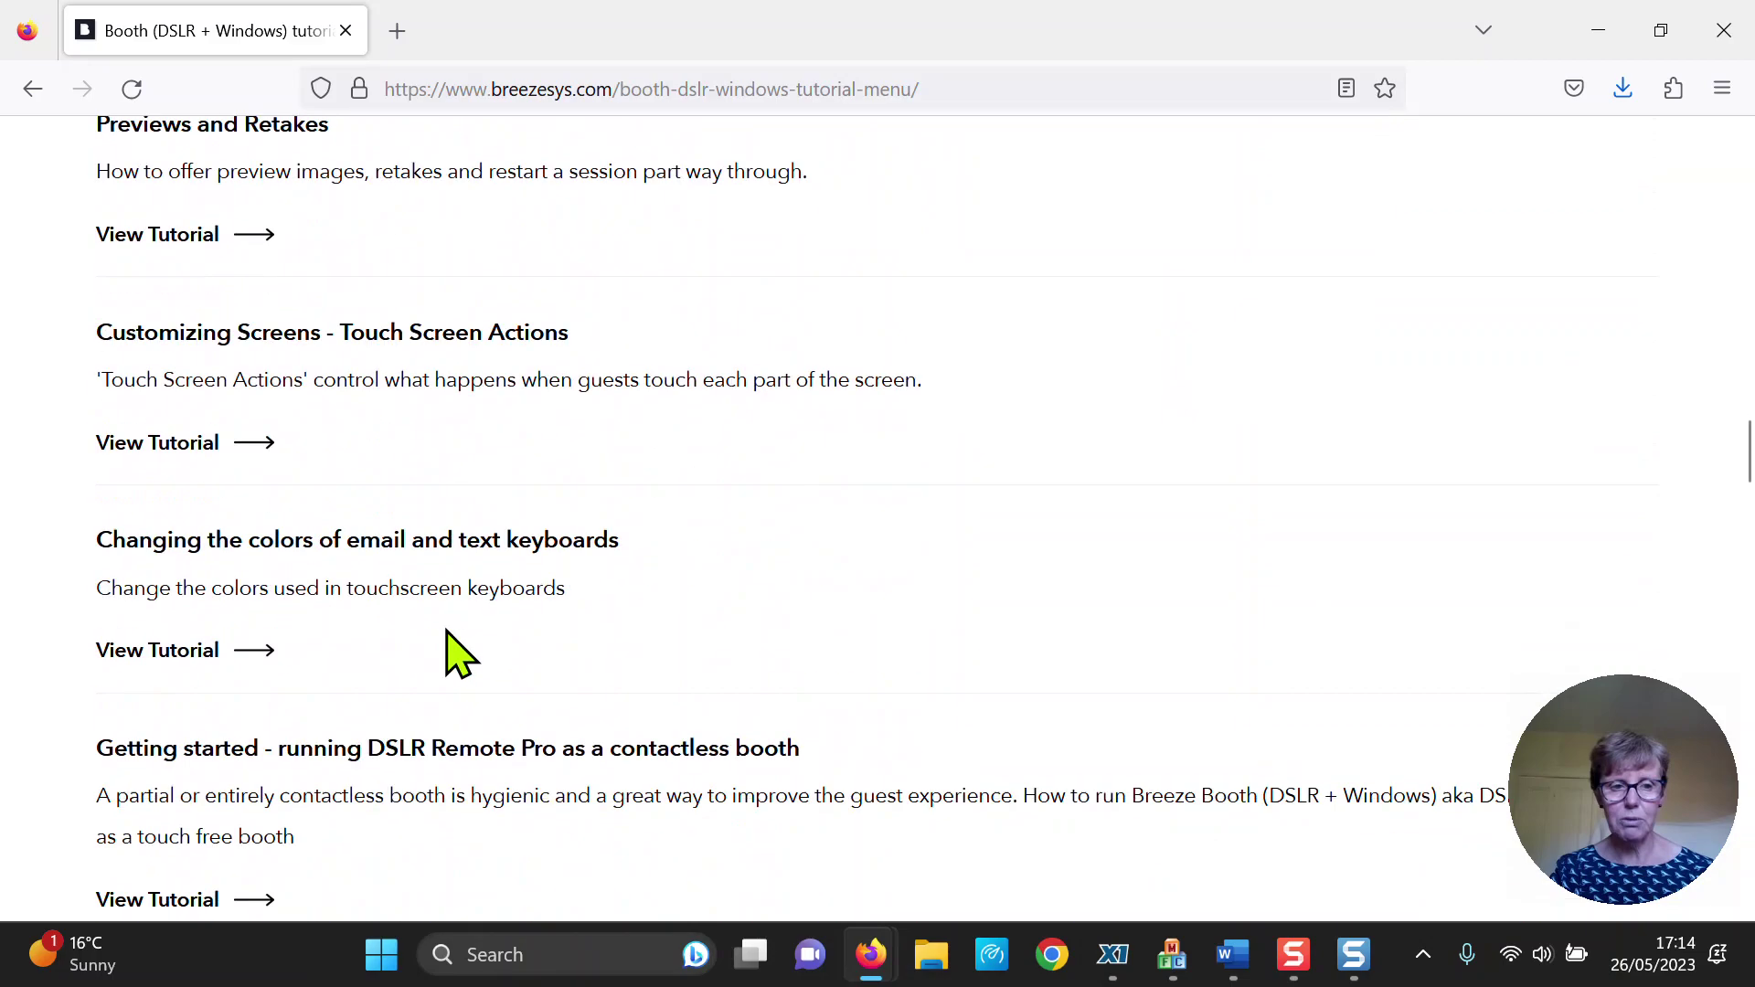
scroll(448, 654, "down", 16)
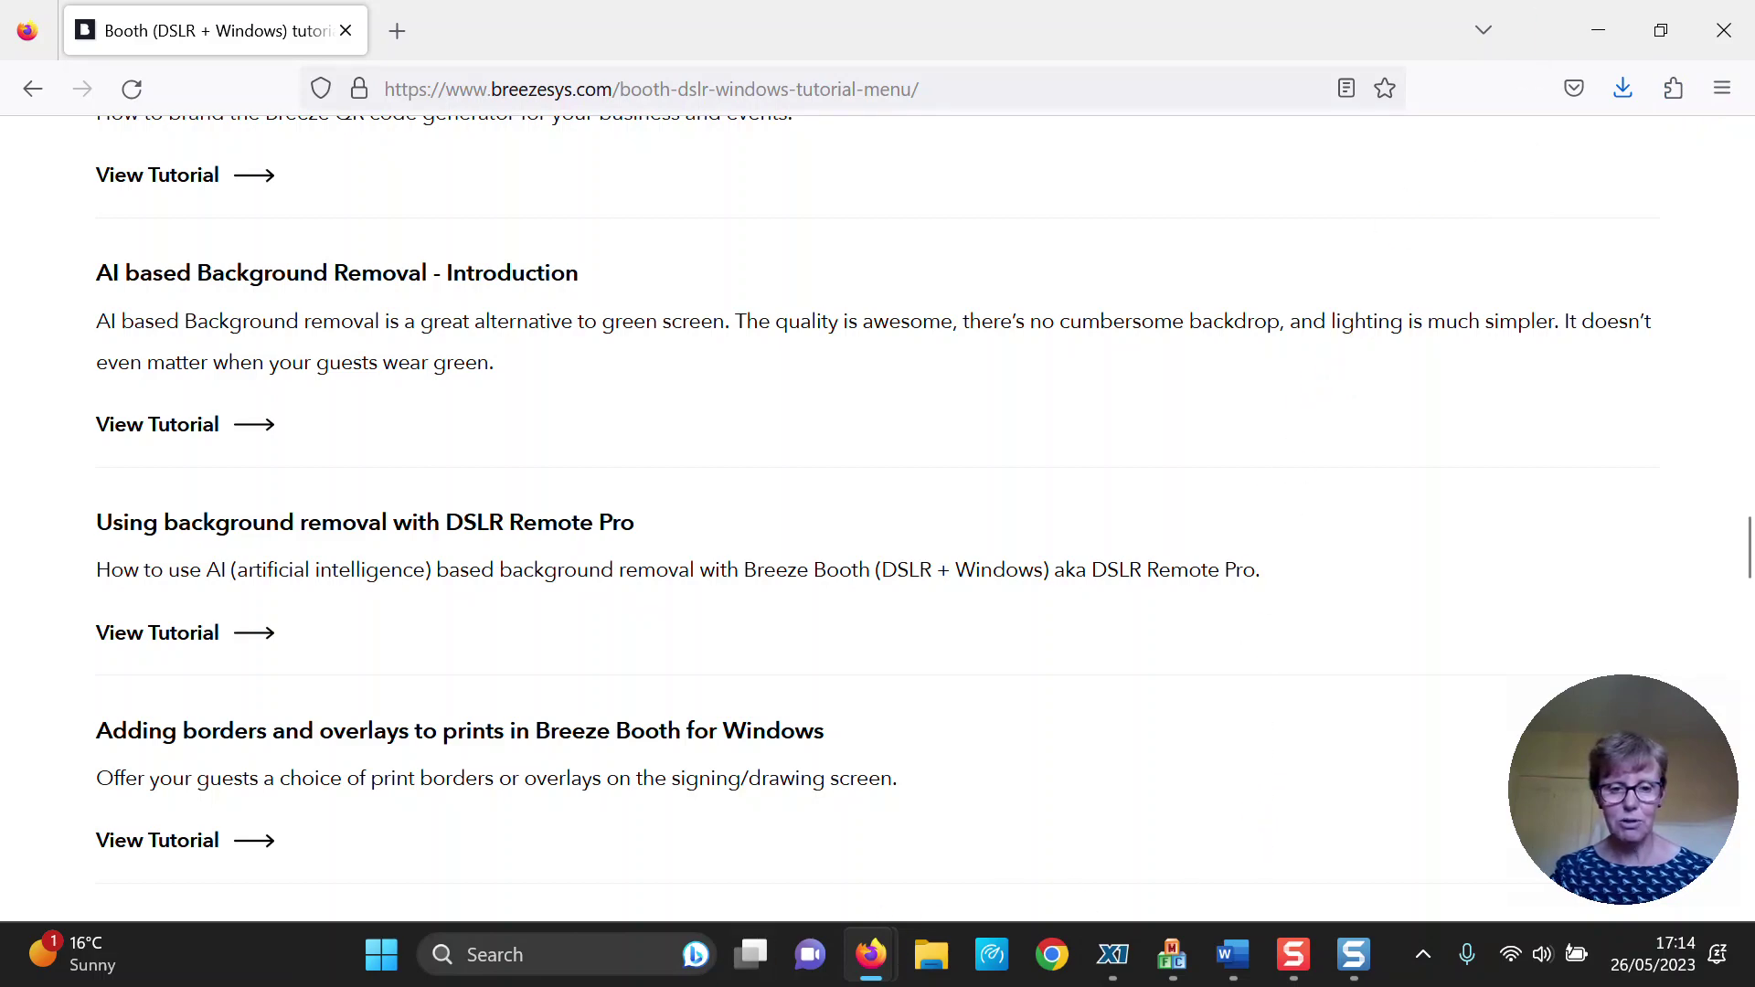
left_click(382, 956)
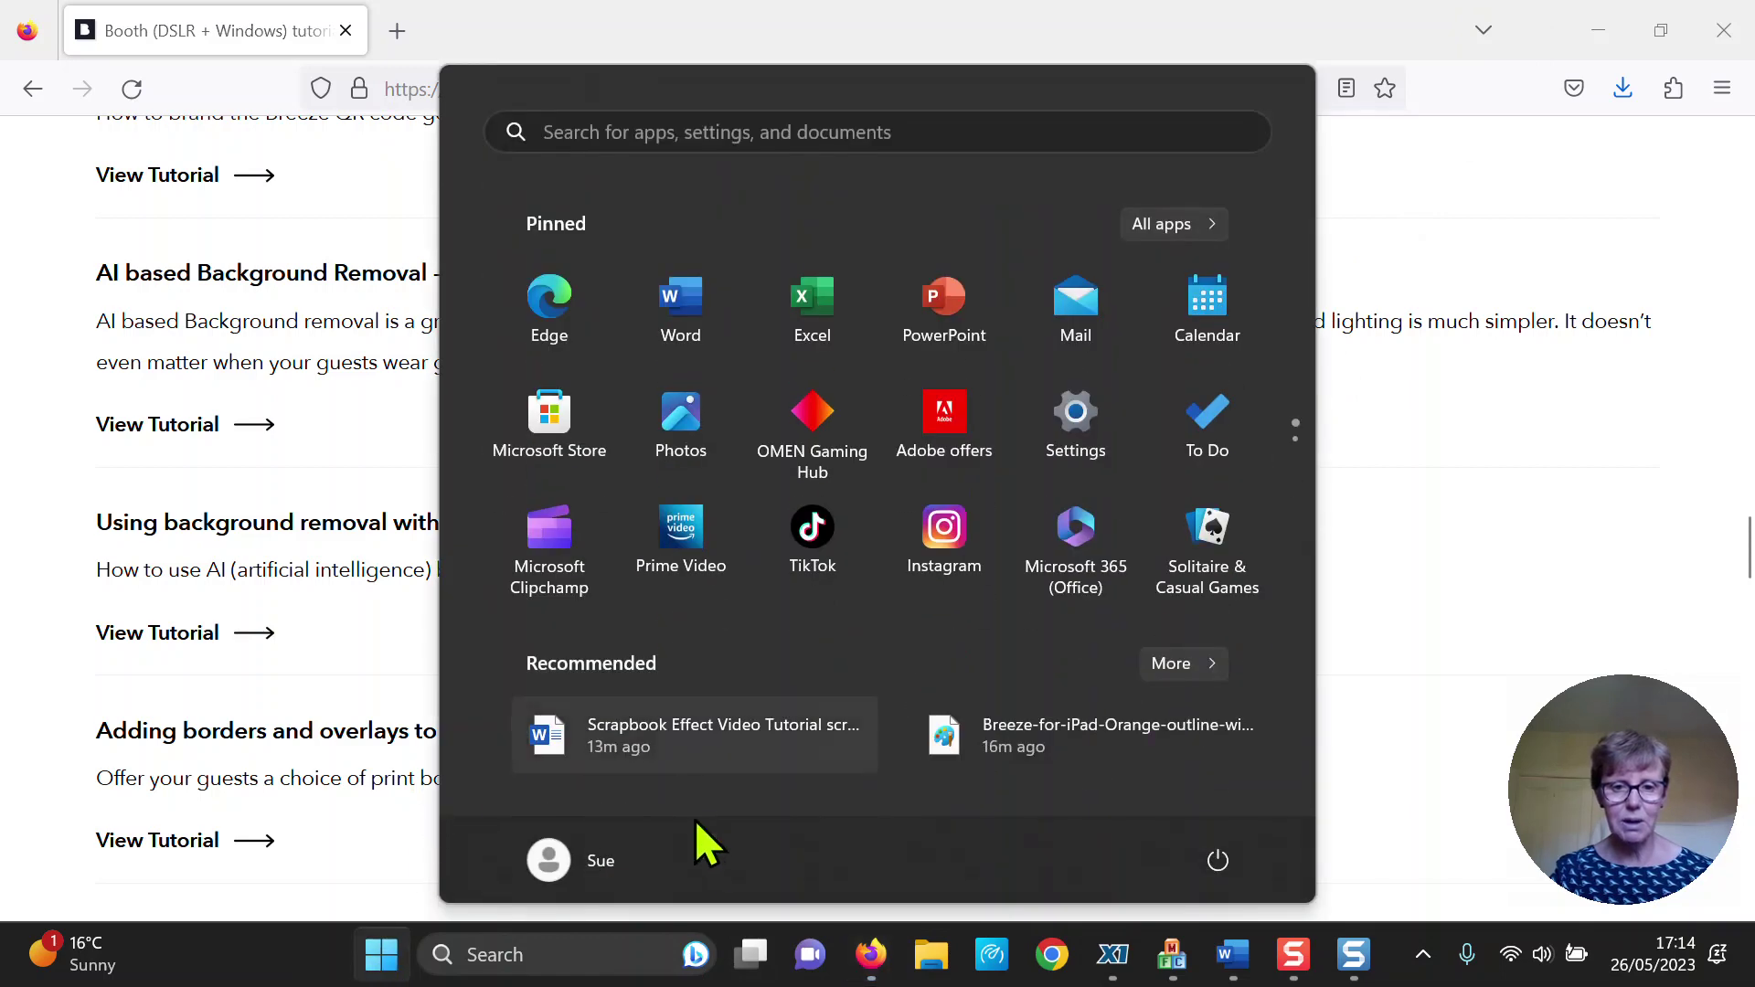
- Reopen DSLR Remote Pro with the Canon EOS 77D and switch off AI background removal and greenscreening
type("dslr")
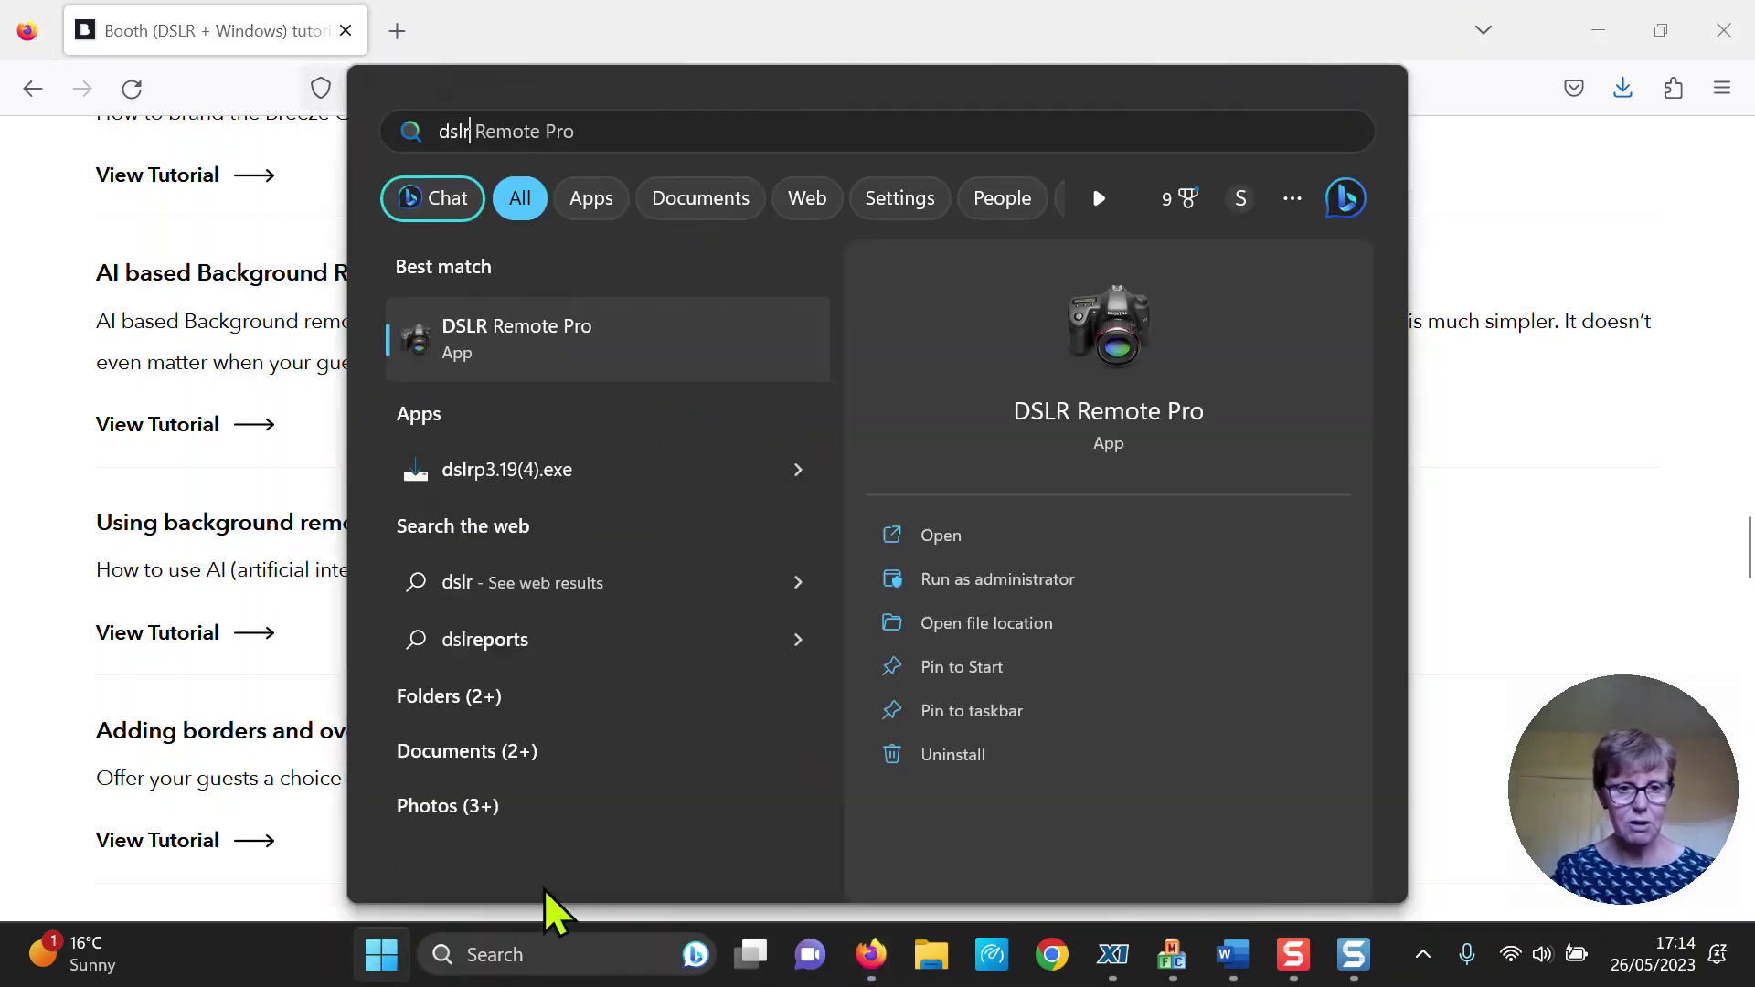
left_click(652, 339)
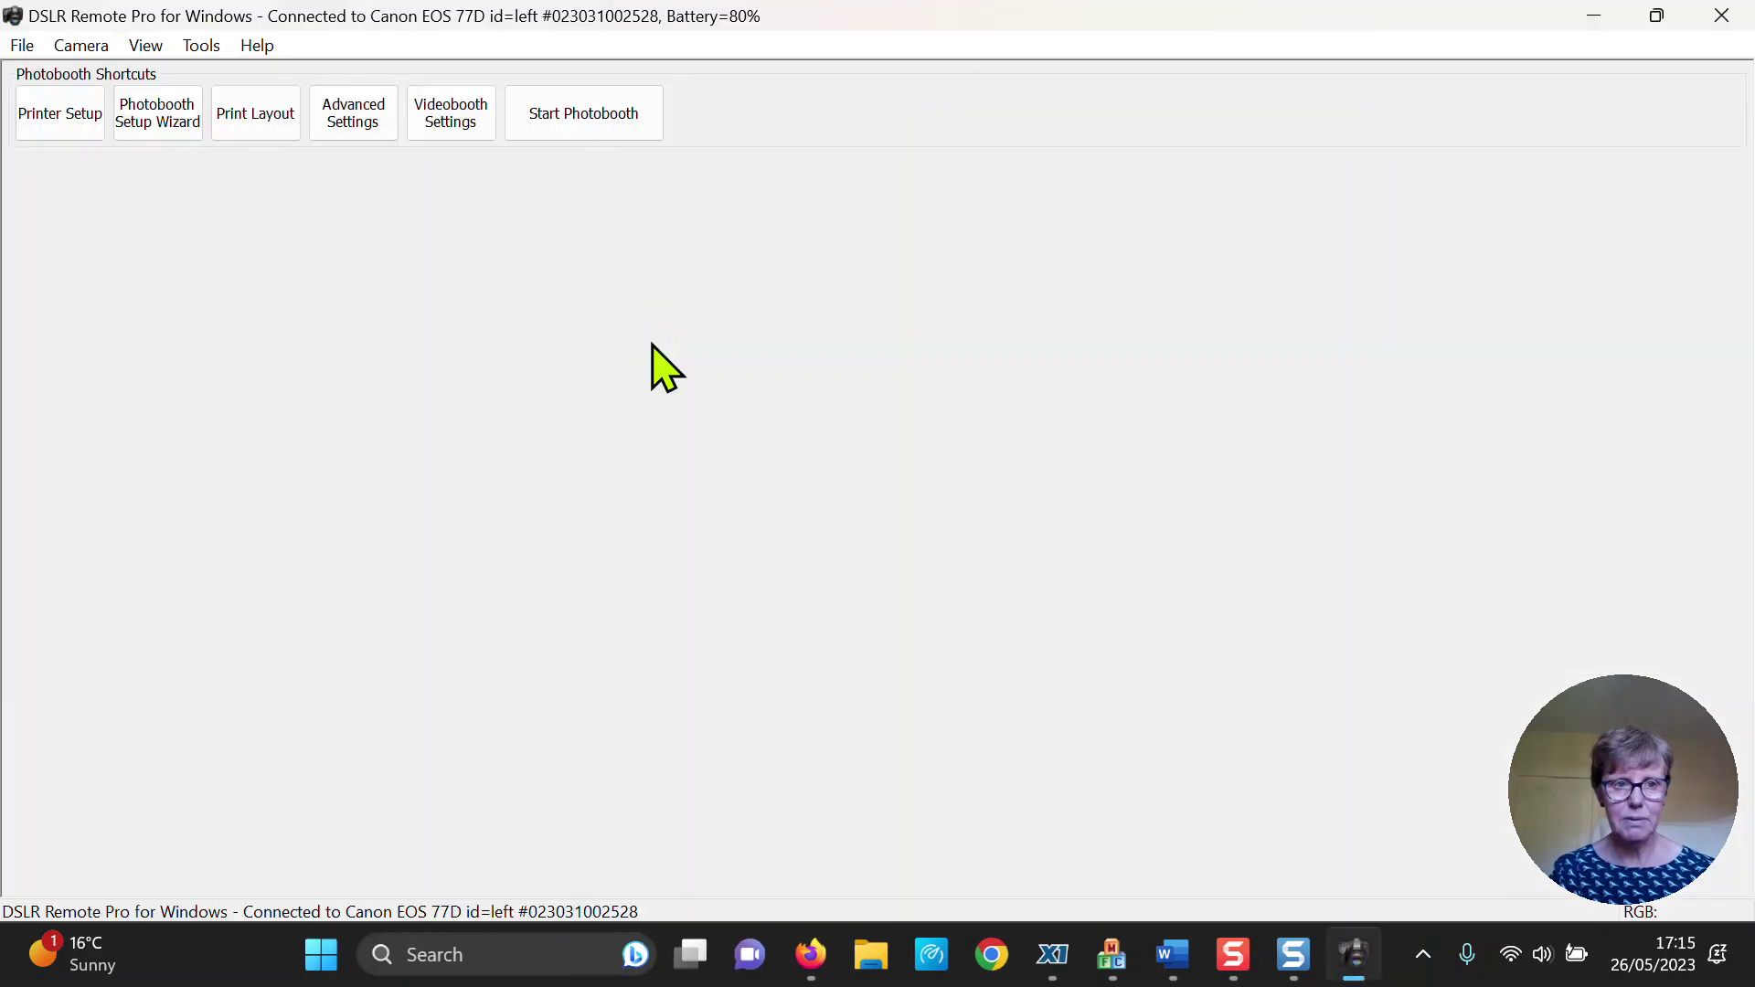
left_click(22, 45)
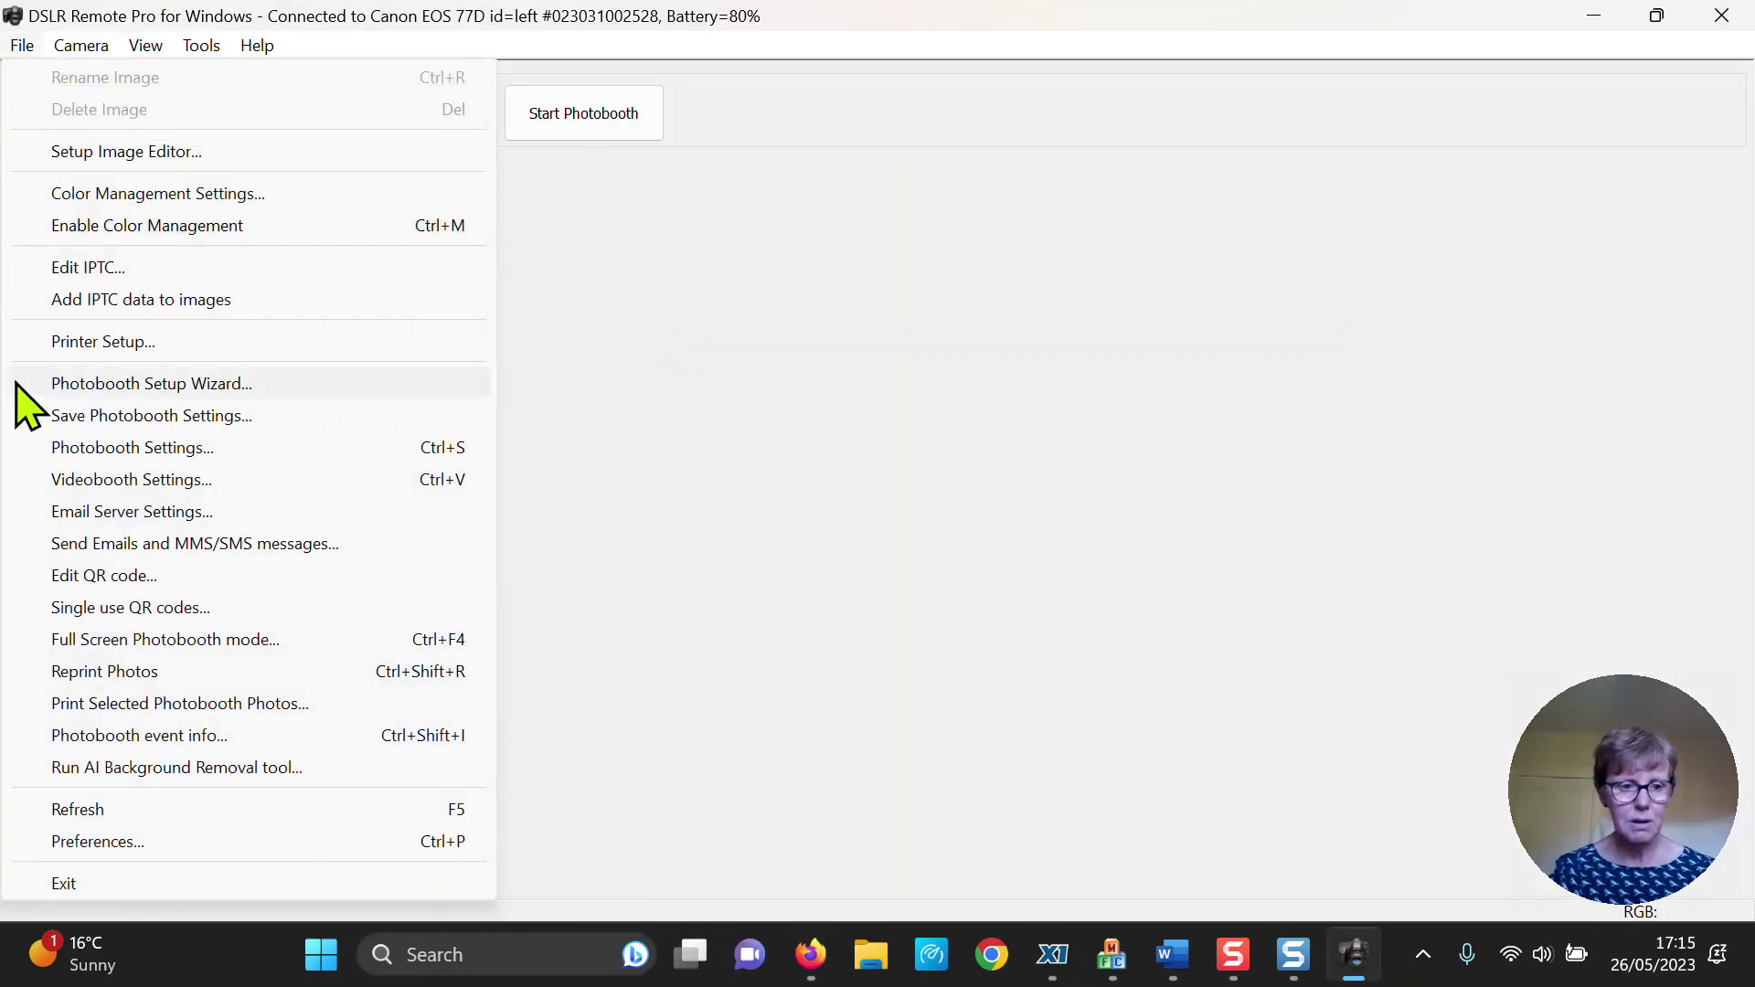
left_click(90, 768)
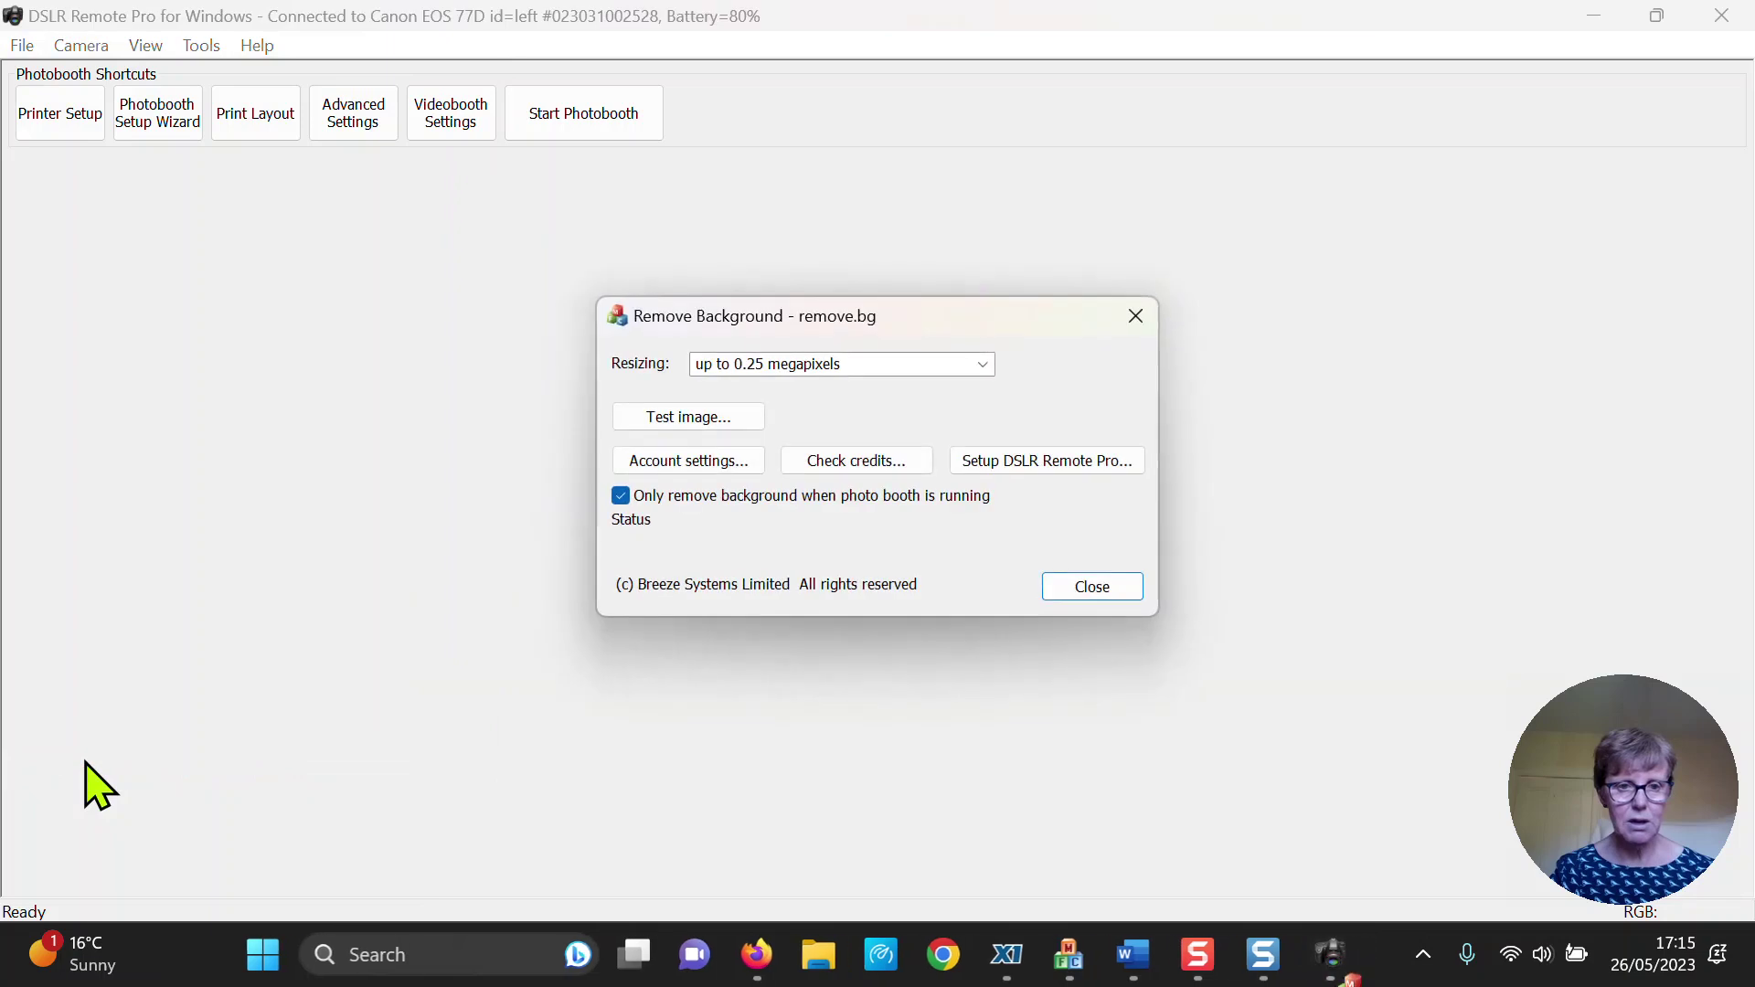
left_click(1083, 467)
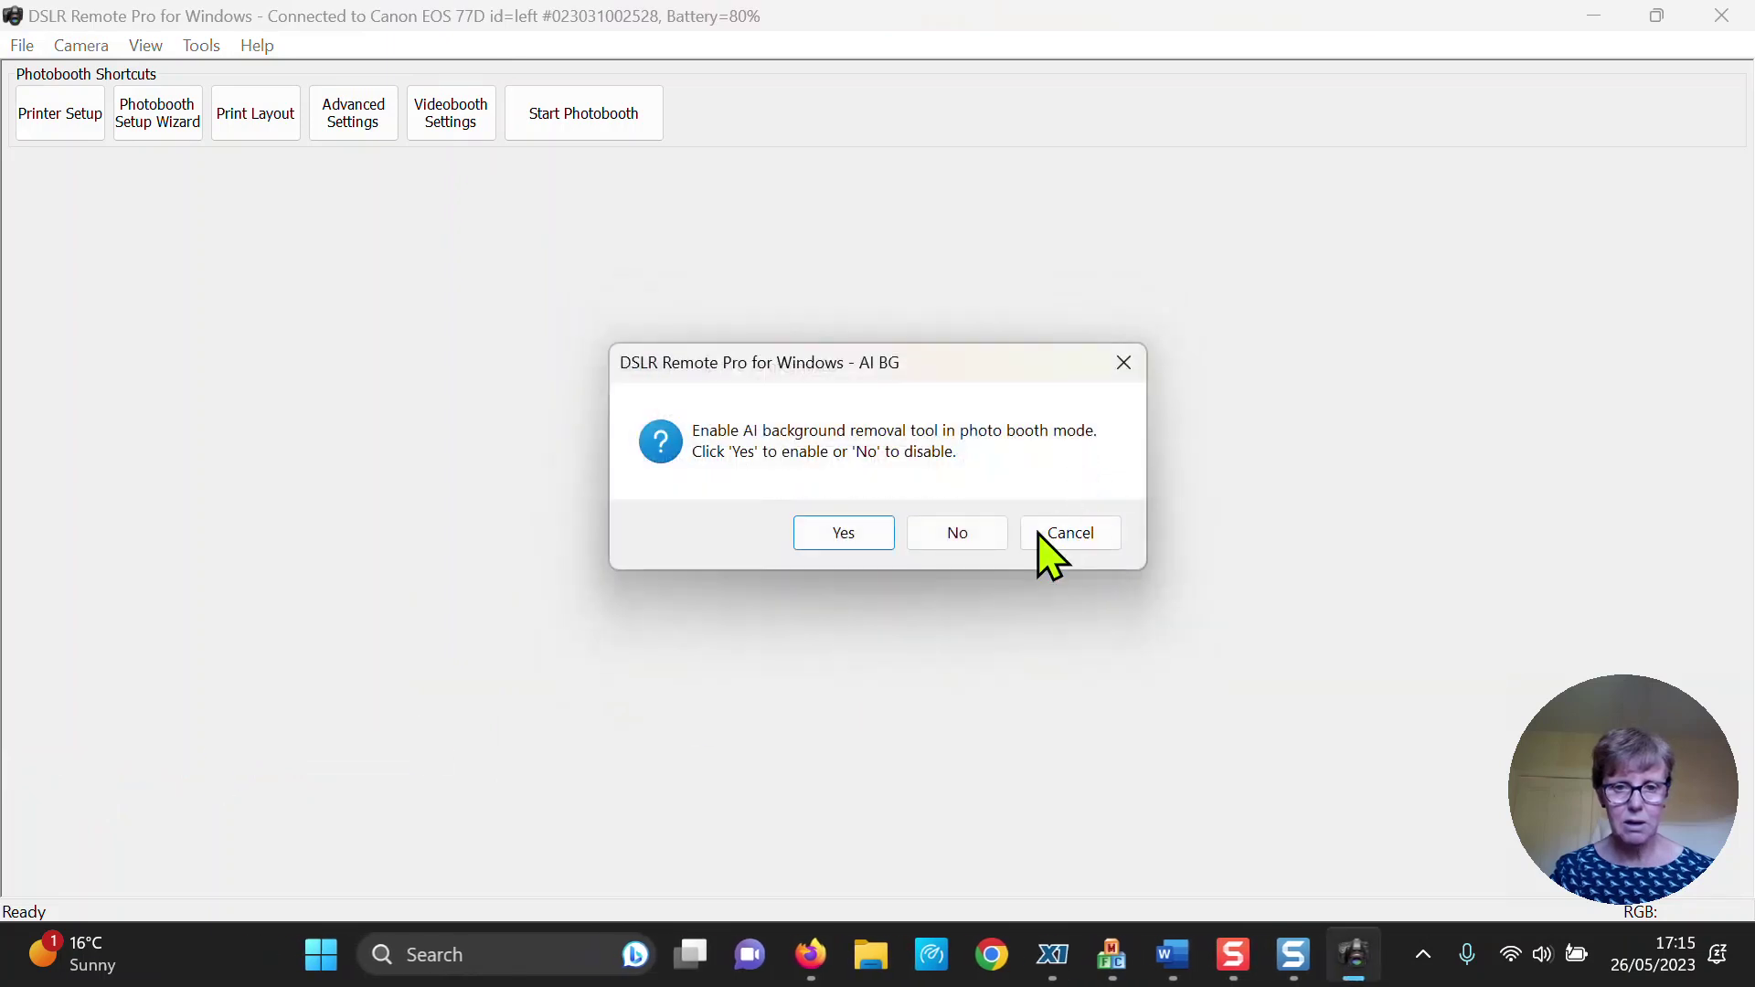
left_click(963, 538)
left_click(963, 558)
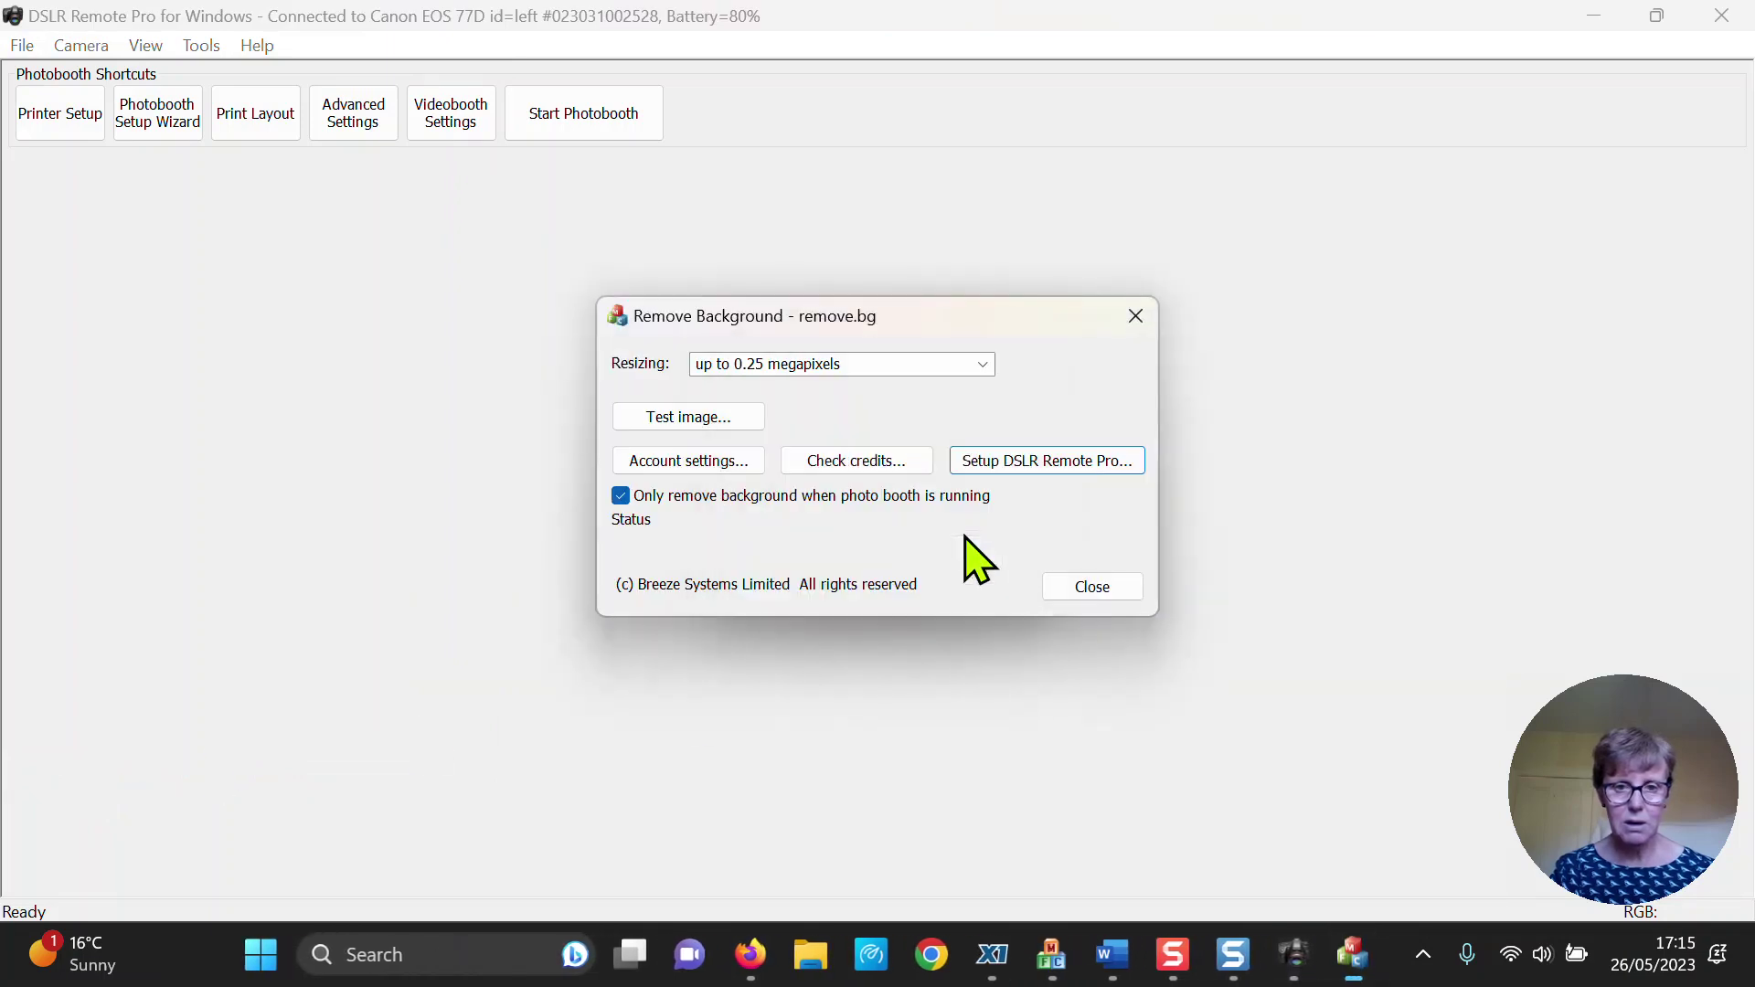
left_click(1140, 335)
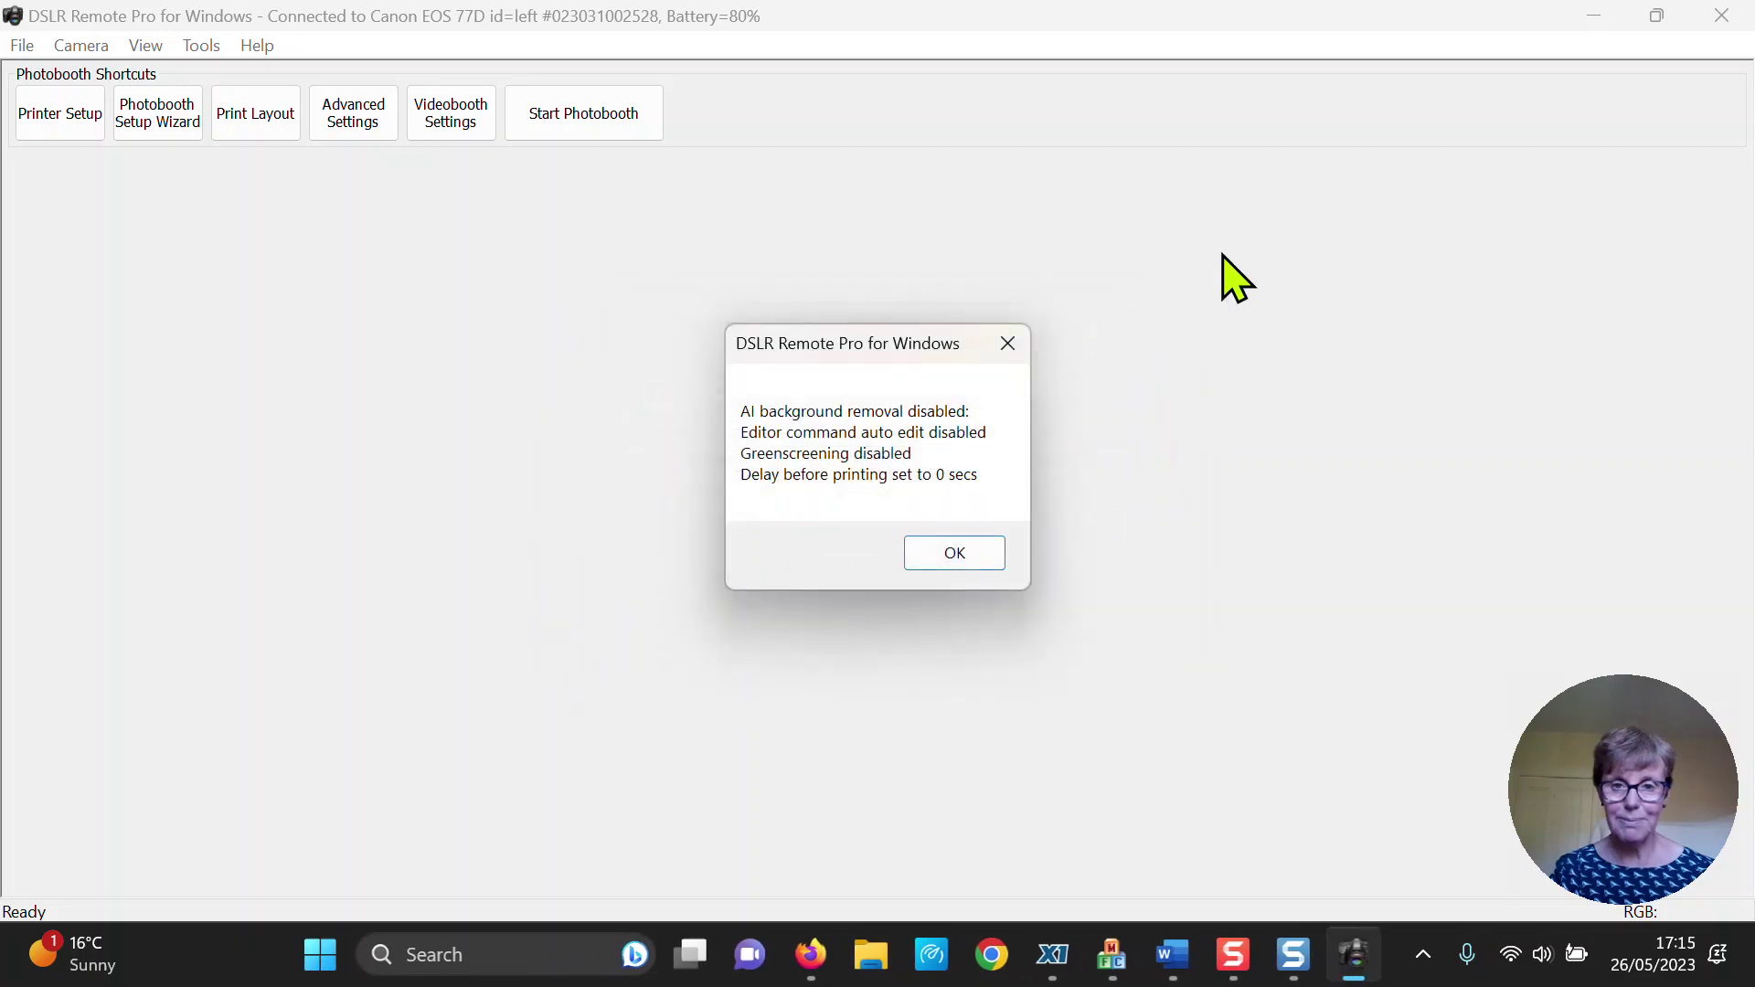
left_click(1008, 346)
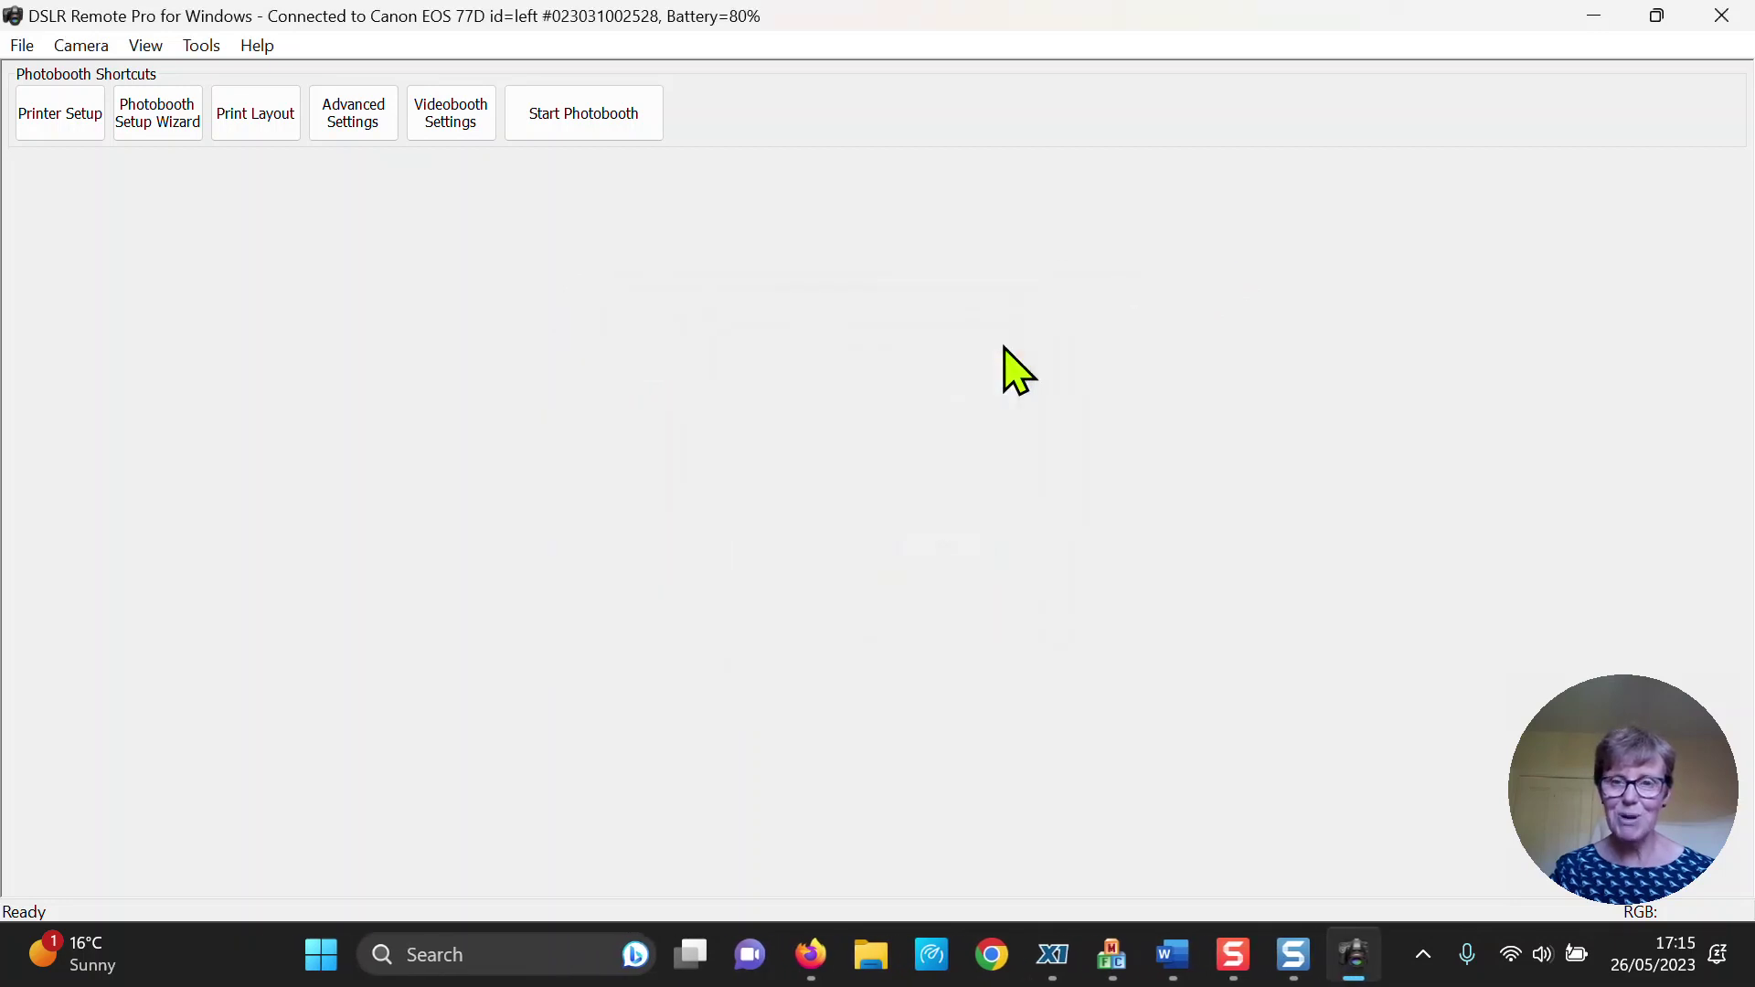